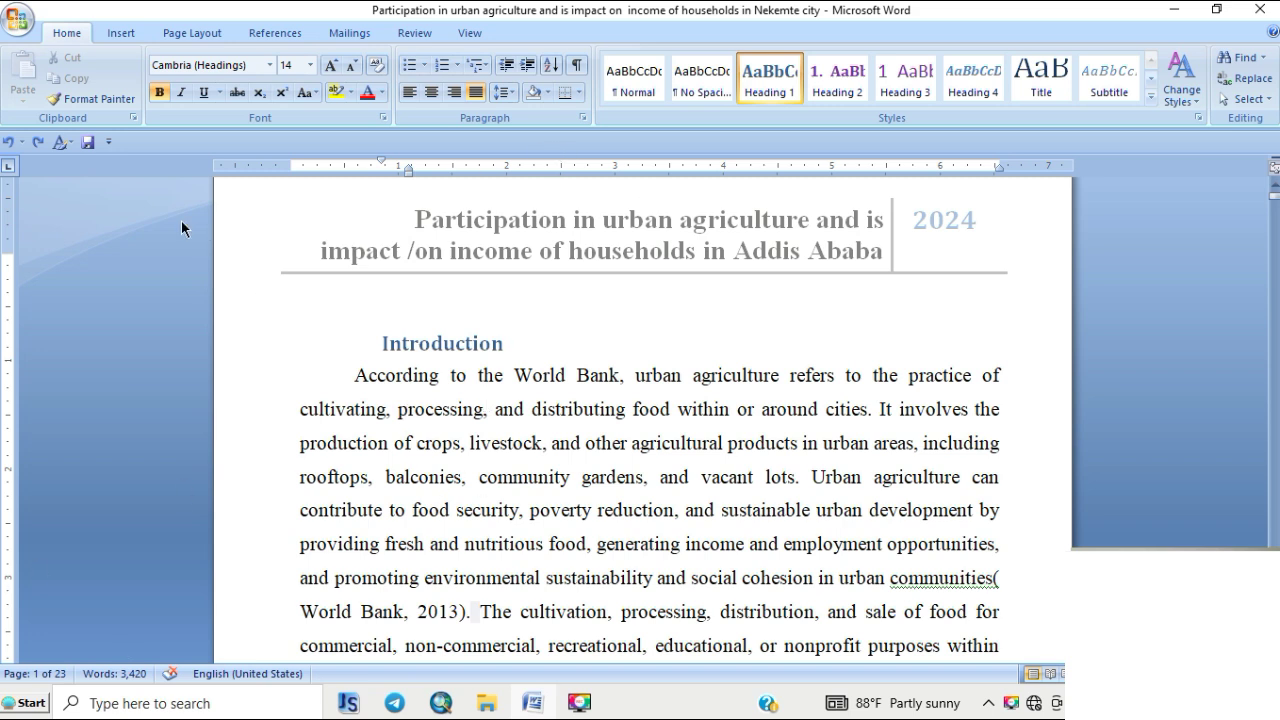
# - Open the document in Full Screen Reading view and page forward to the Word 2007 page structure figure on screen 16
pyautogui.click(472, 34)
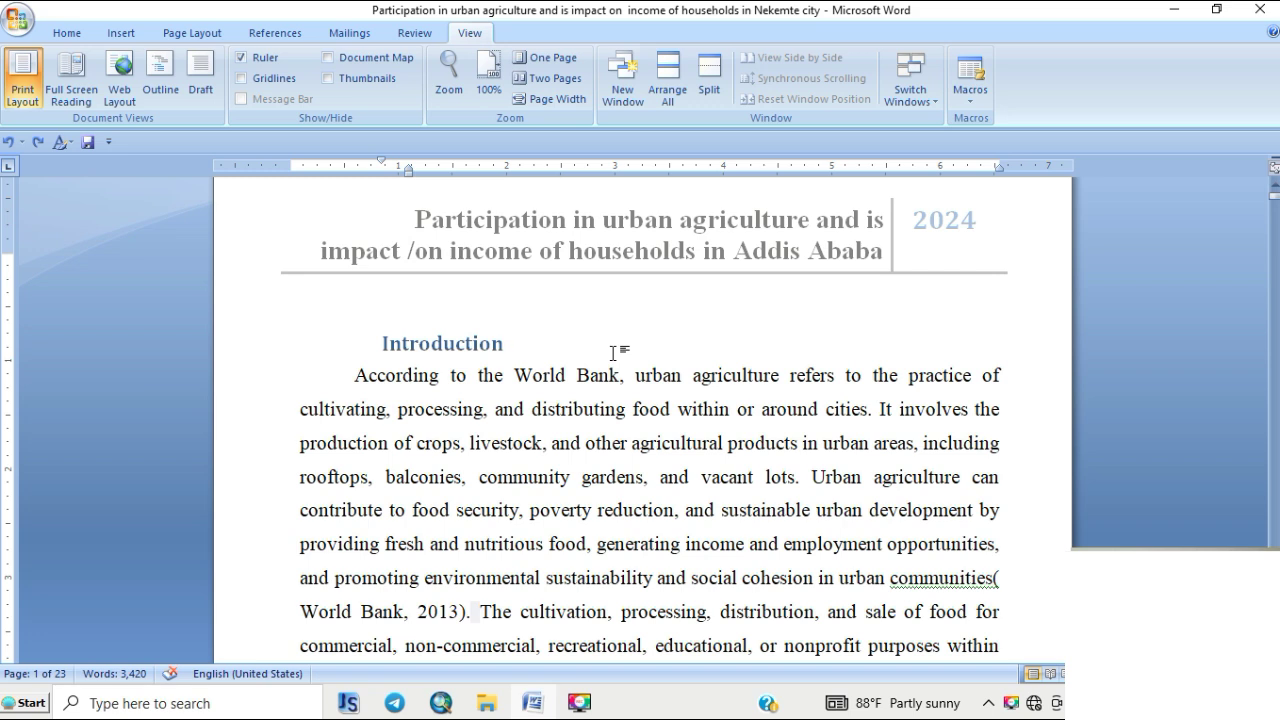
pyautogui.click(72, 95)
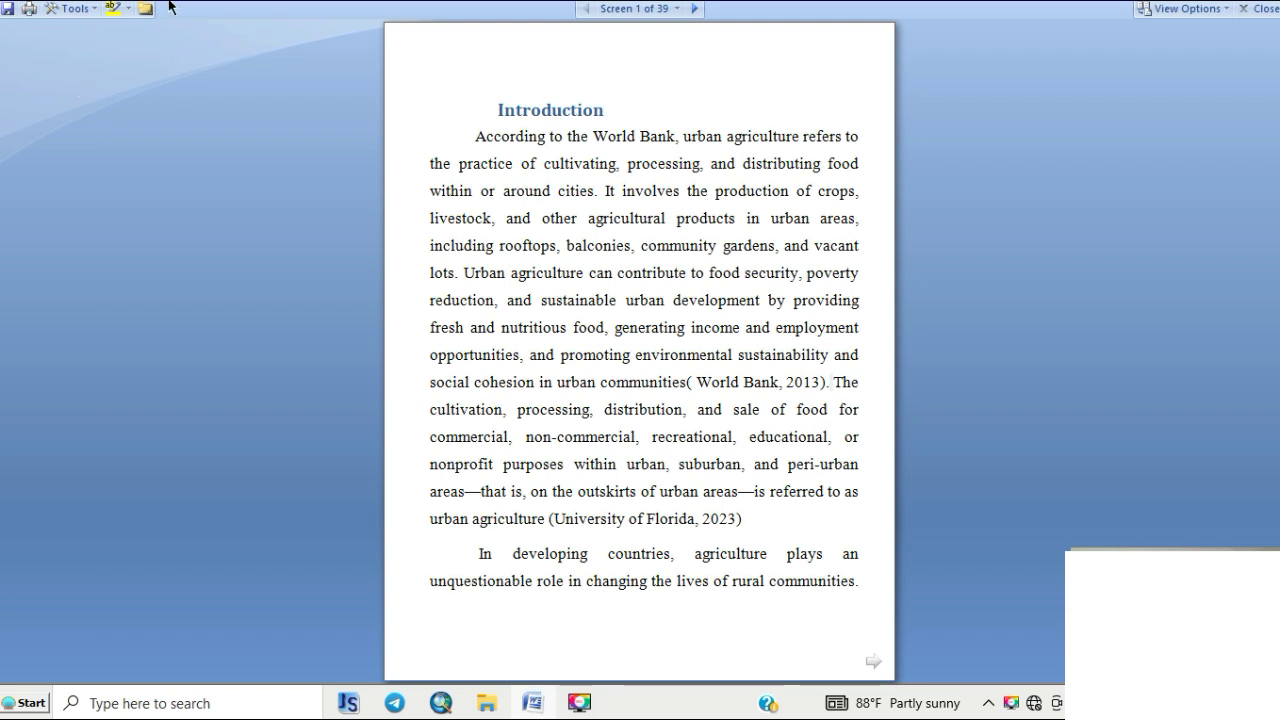
pyautogui.press('pagedown')
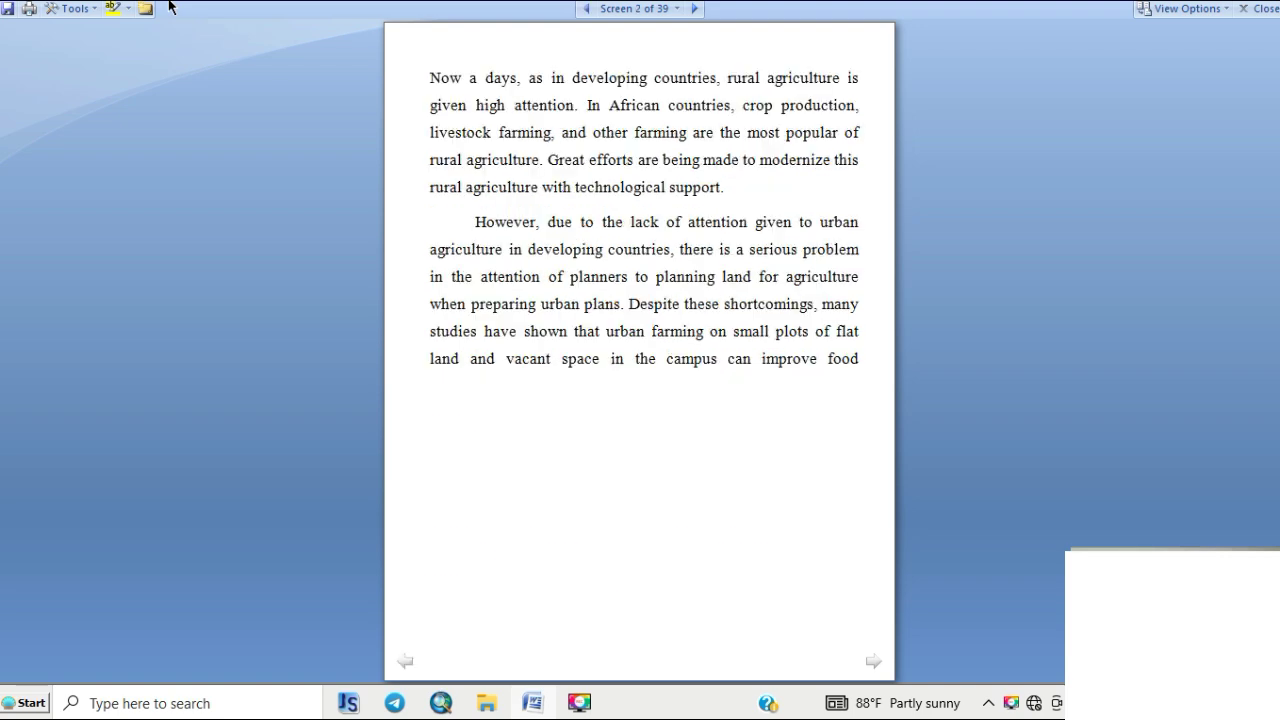
pyautogui.press('pagedown')
pyautogui.press('pagedown')
pyautogui.press('pagedown')
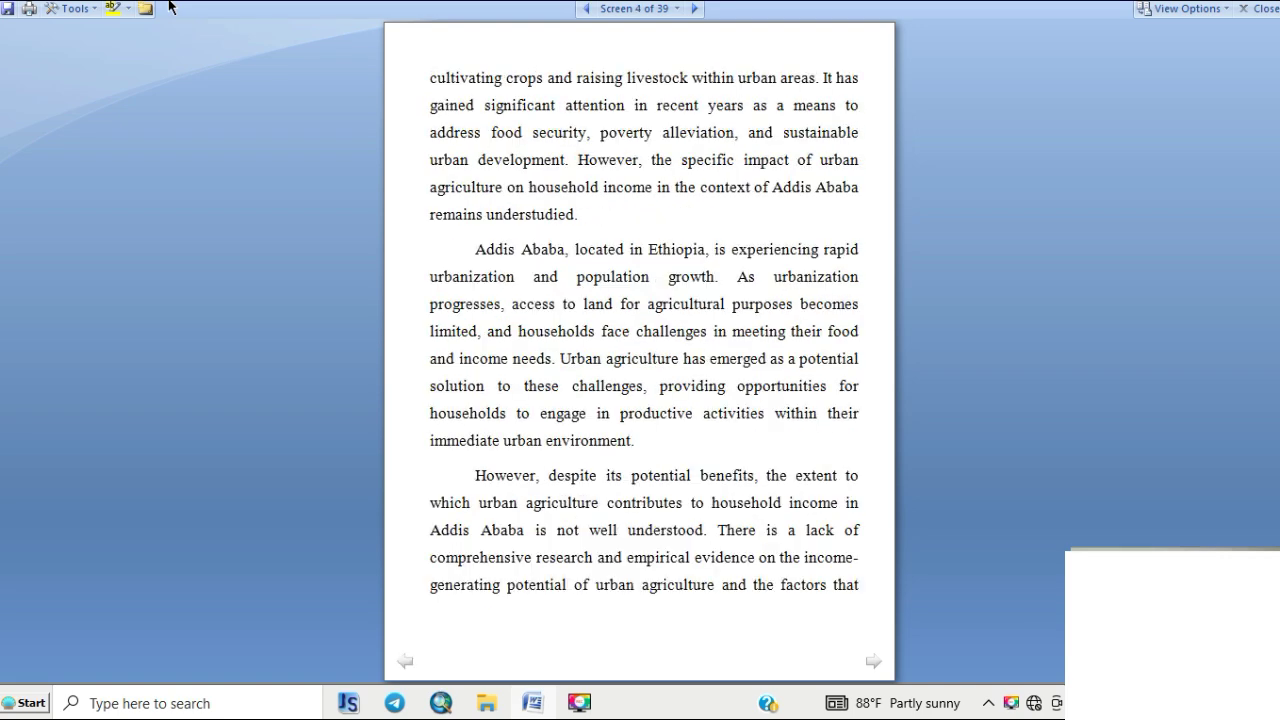
pyautogui.press('pagedown')
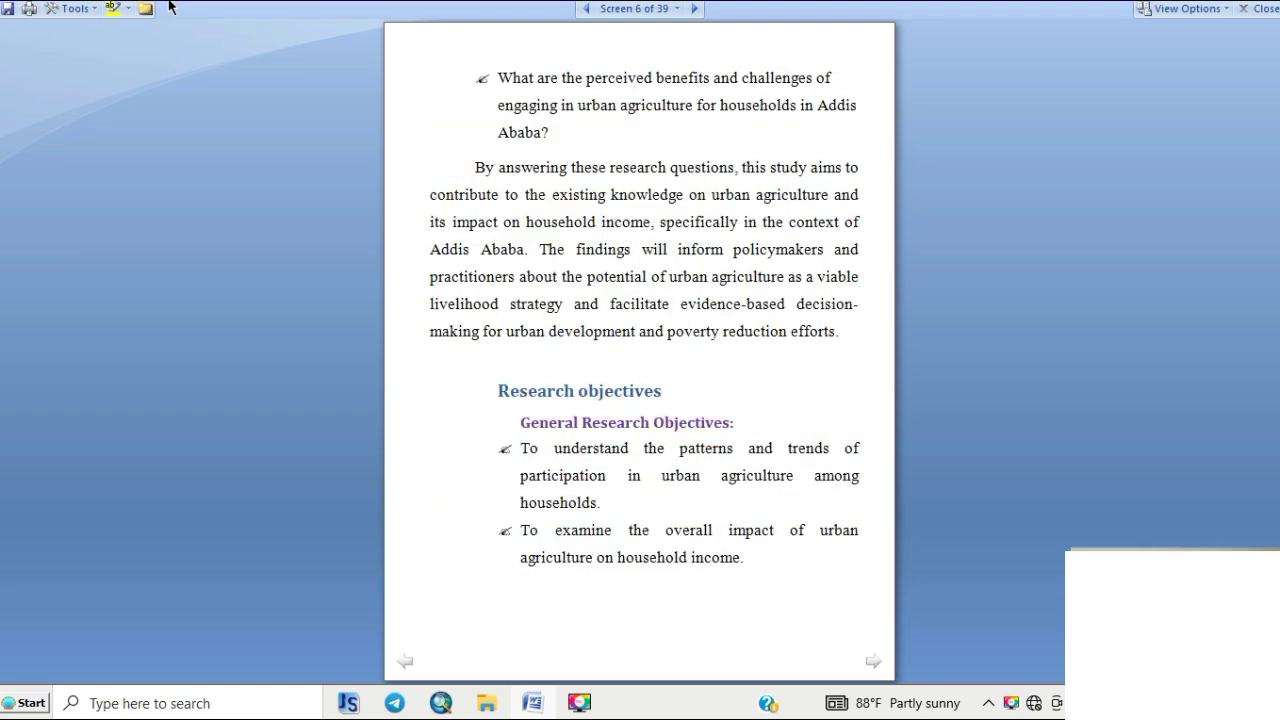
pyautogui.press('pagedown')
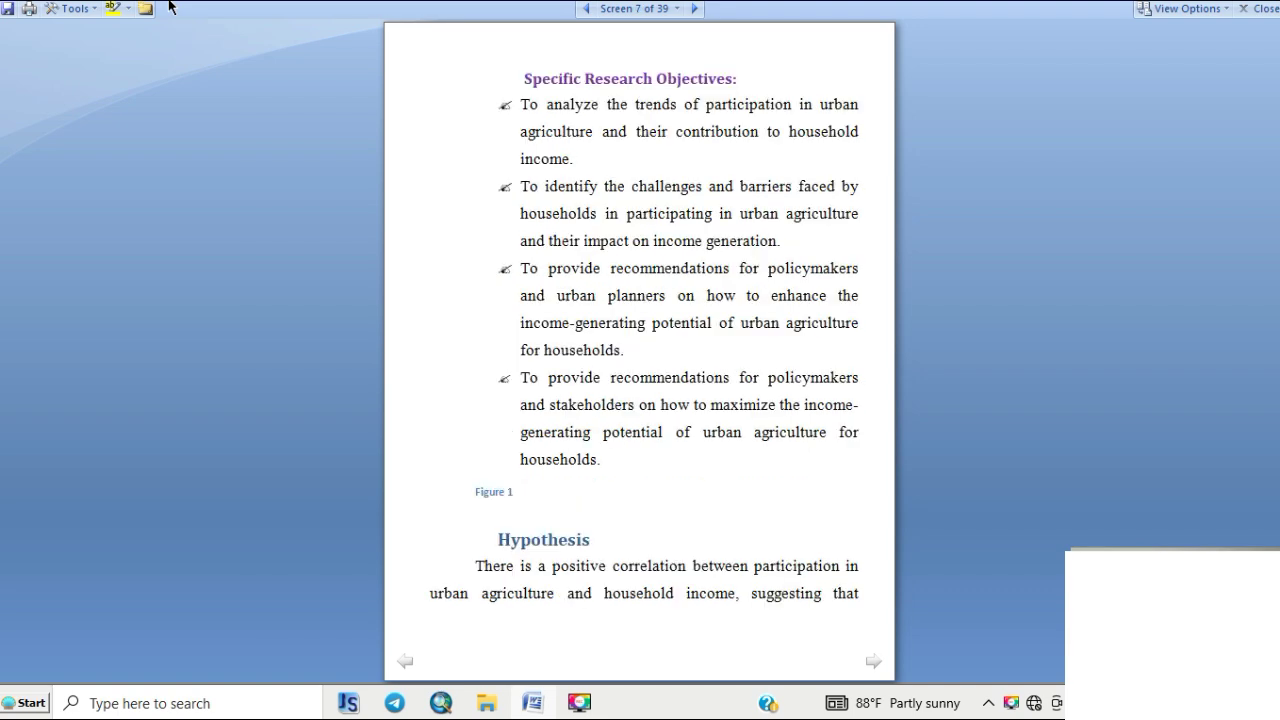
pyautogui.press('pagedown')
pyautogui.press('pageup')
pyautogui.press('pagedown')
pyautogui.press('pagedown')
pyautogui.press('pagedown')
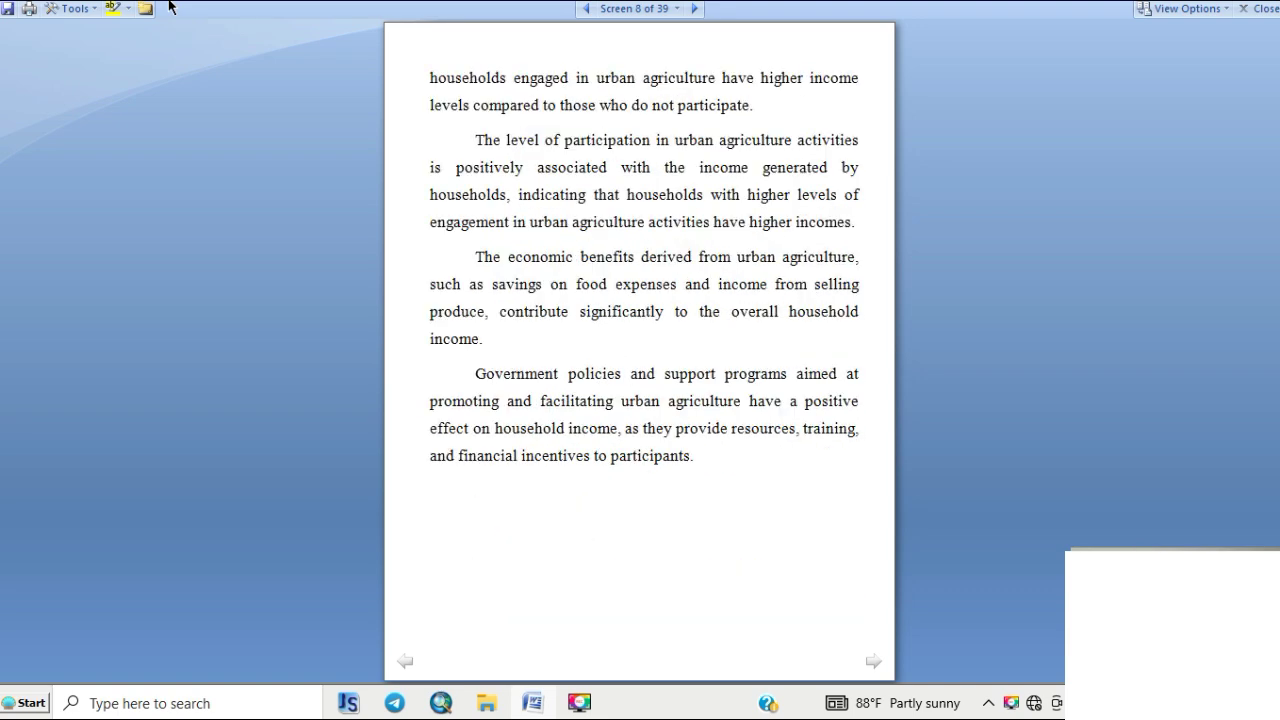
pyautogui.press('pagedown')
pyautogui.press('pagedown')
pyautogui.press('pagedown')
pyautogui.press('pagedown')
pyautogui.press('pagedown')
pyautogui.press('pagedown')
pyautogui.press('pagedown')
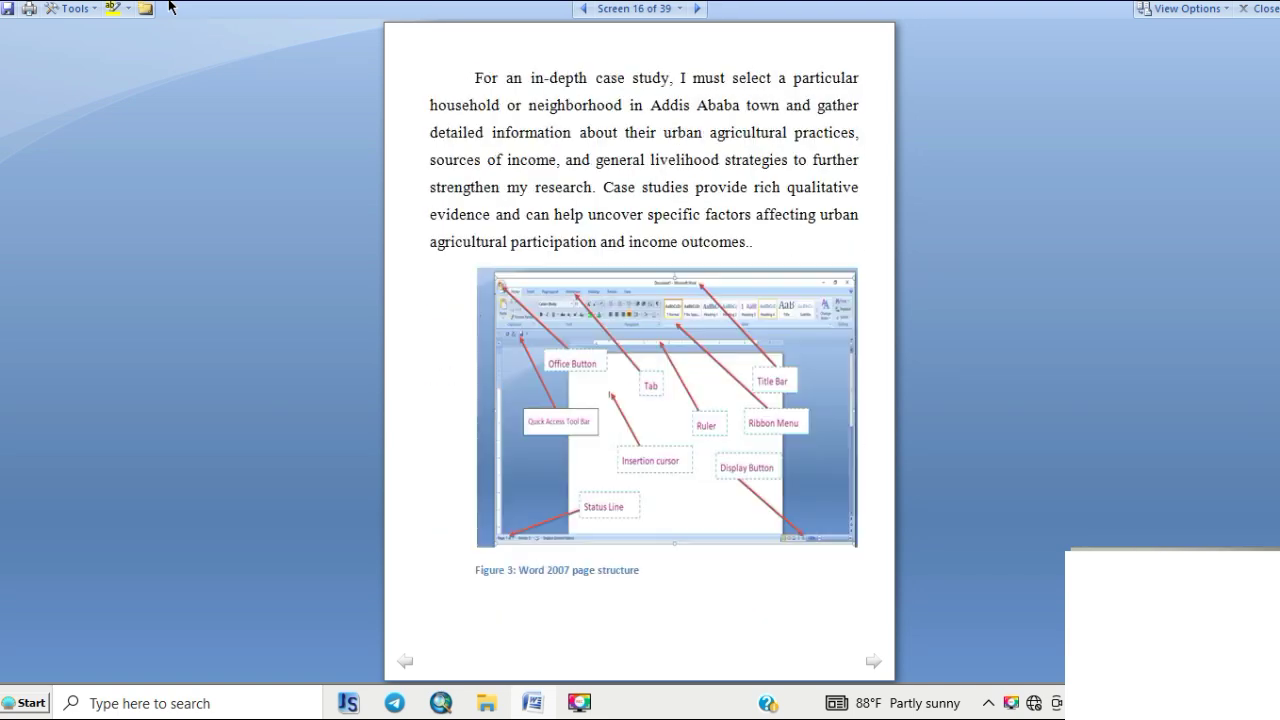
# - Page back through the reading view from the page structure figure to screen 2
pyautogui.press('pageup')
pyautogui.press('pageup')
pyautogui.press('pageup')
pyautogui.press('pageup')
pyautogui.press('pageup')
pyautogui.press('pageup')
pyautogui.press('pageup')
pyautogui.press('pageup')
pyautogui.press('pageup')
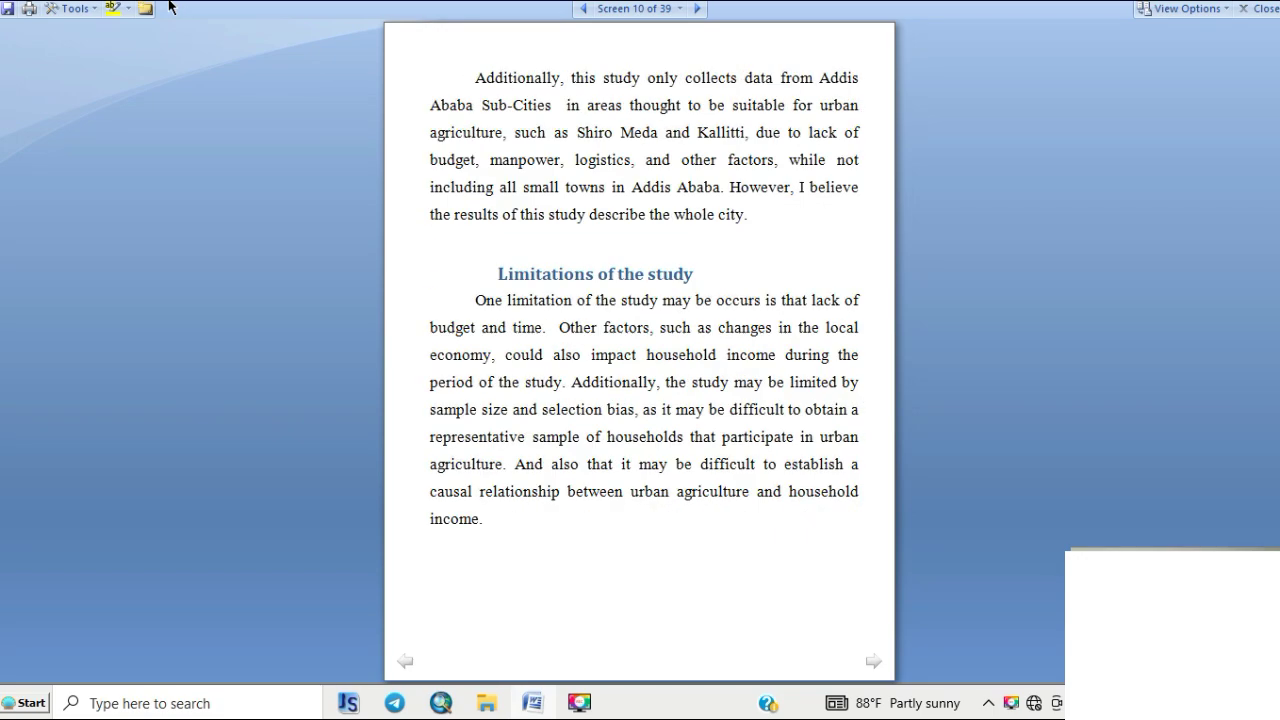
pyautogui.press('pageup')
pyautogui.press('pageup')
pyautogui.press('pageup')
pyautogui.press('pageup')
pyautogui.press('pageup')
pyautogui.press('pageup')
pyautogui.press('pageup')
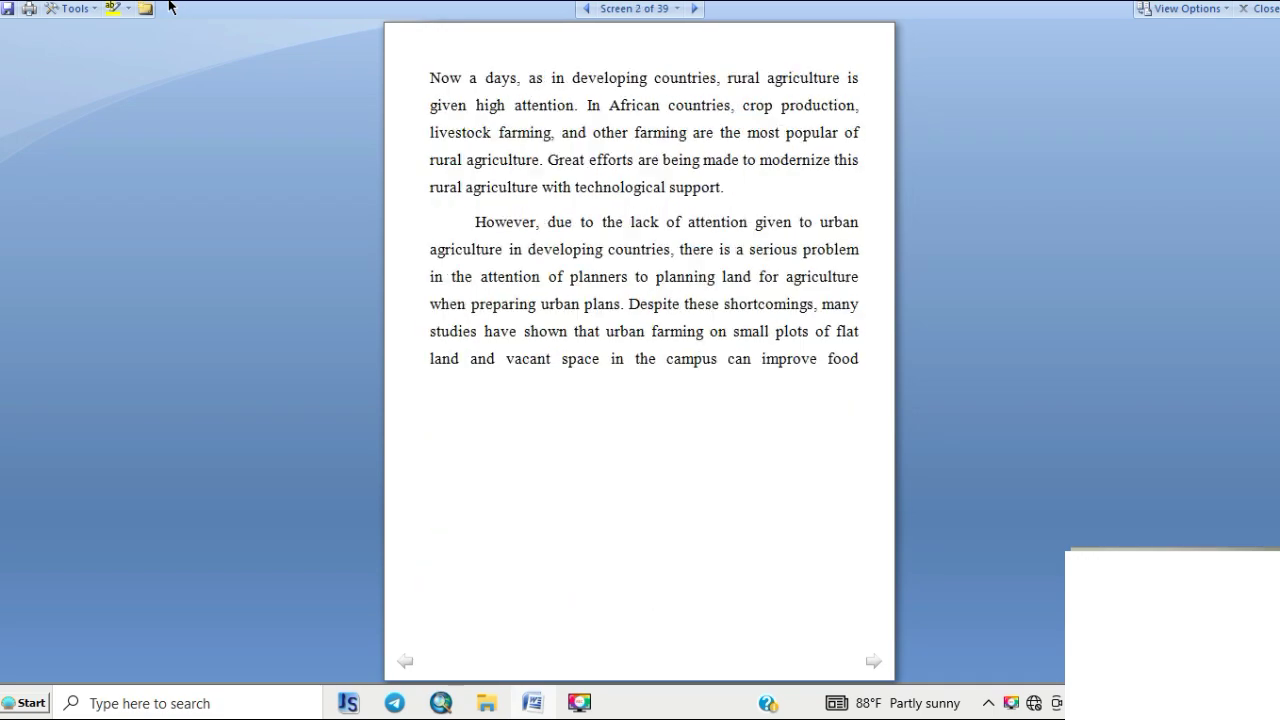
# - Page back and forth through the opening sections up to the research objectives in the reading view
pyautogui.press('pagedown')
pyautogui.press('pagedown')
pyautogui.press('pagedown')
pyautogui.press('pagedown')
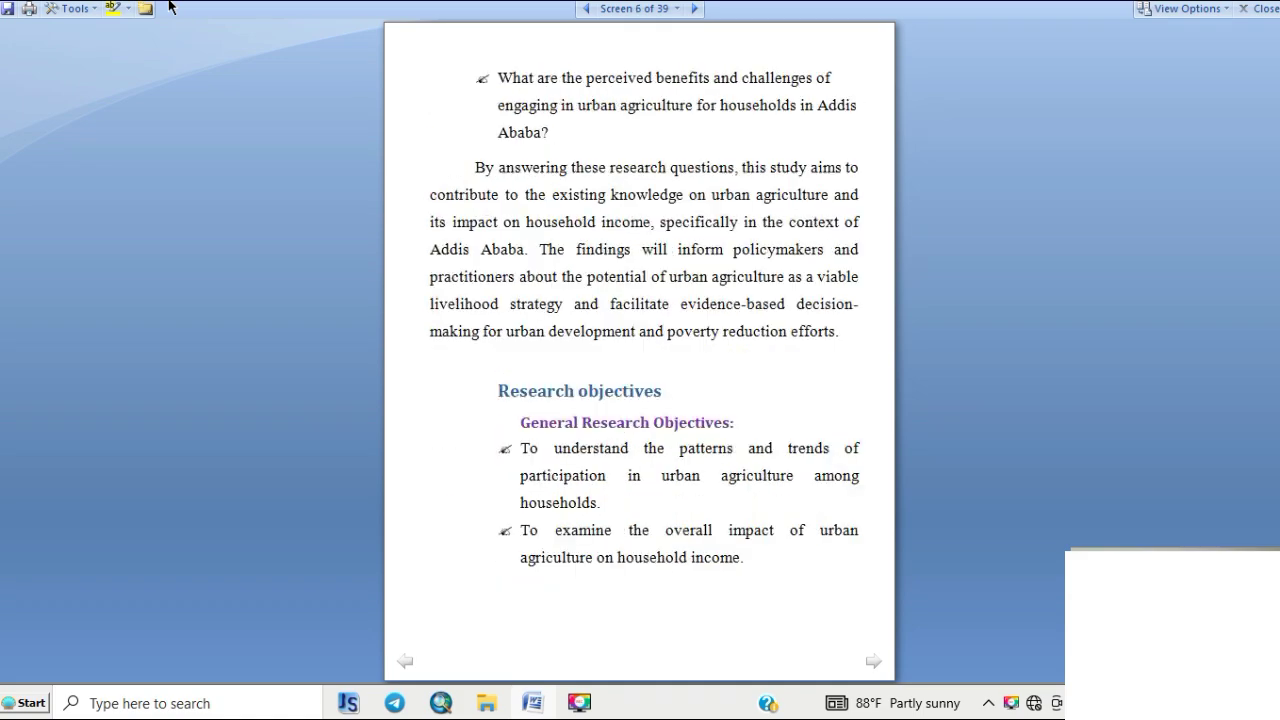
pyautogui.press('pageup')
pyautogui.press('pageup')
pyautogui.press('pageup')
pyautogui.press('pageup')
pyautogui.press('pagedown')
pyautogui.press('pagedown')
pyautogui.press('pagedown')
pyautogui.press('pagedown')
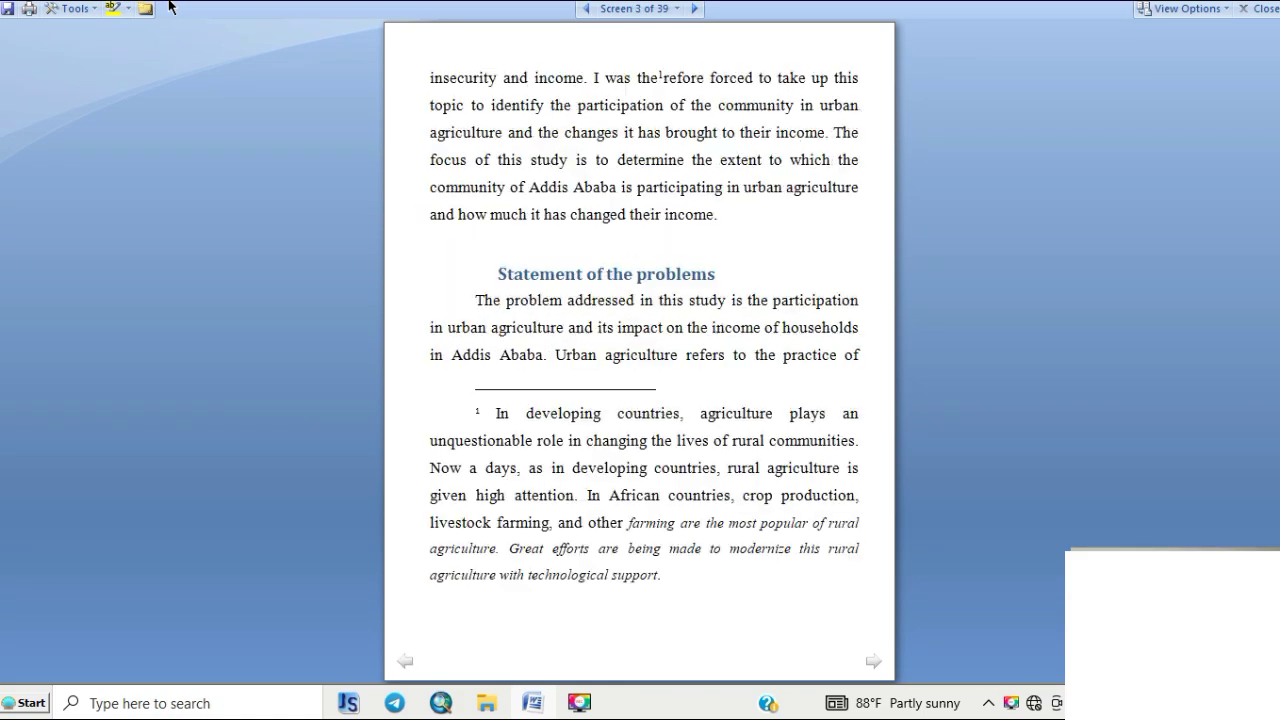
# - Page forward through the reading view to the Data analysis Method and model section on screen 17
pyautogui.press('pagedown')
pyautogui.press('pagedown')
pyautogui.press('pagedown')
pyautogui.press('pagedown')
pyautogui.press('pagedown')
pyautogui.press('pagedown')
pyautogui.press('pagedown')
pyautogui.press('pagedown')
pyautogui.press('pagedown')
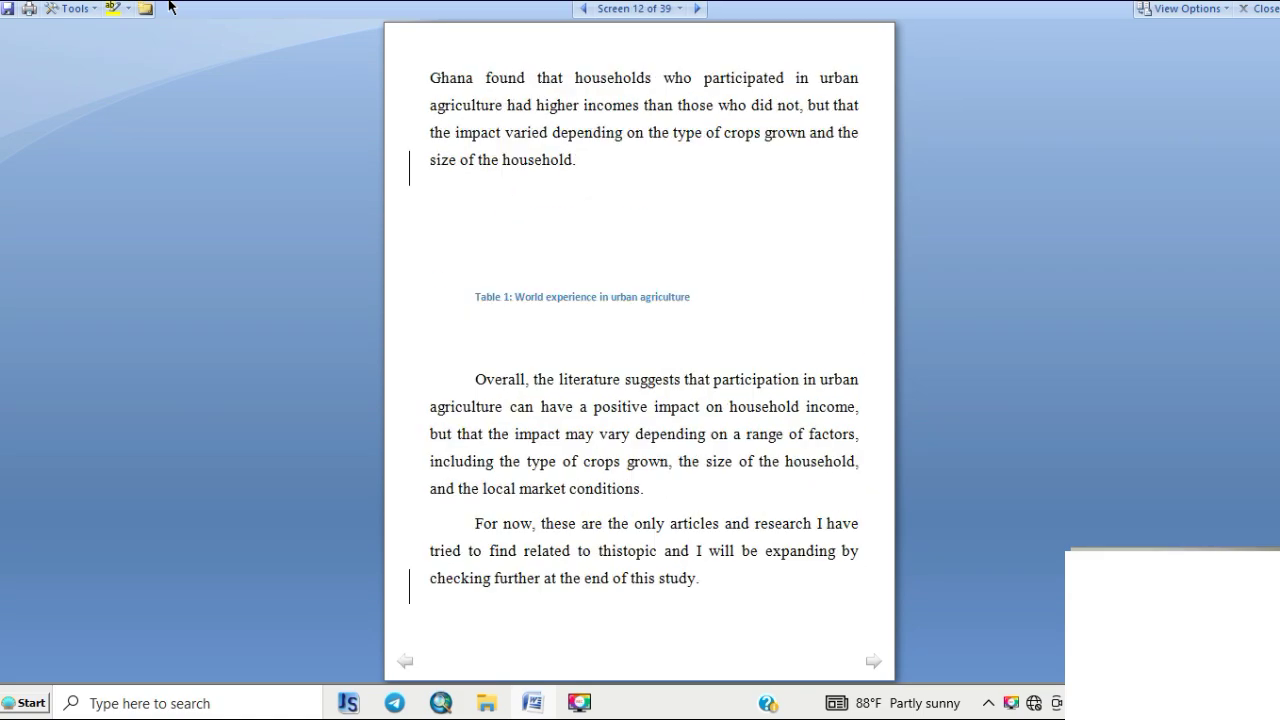
pyautogui.press('pagedown')
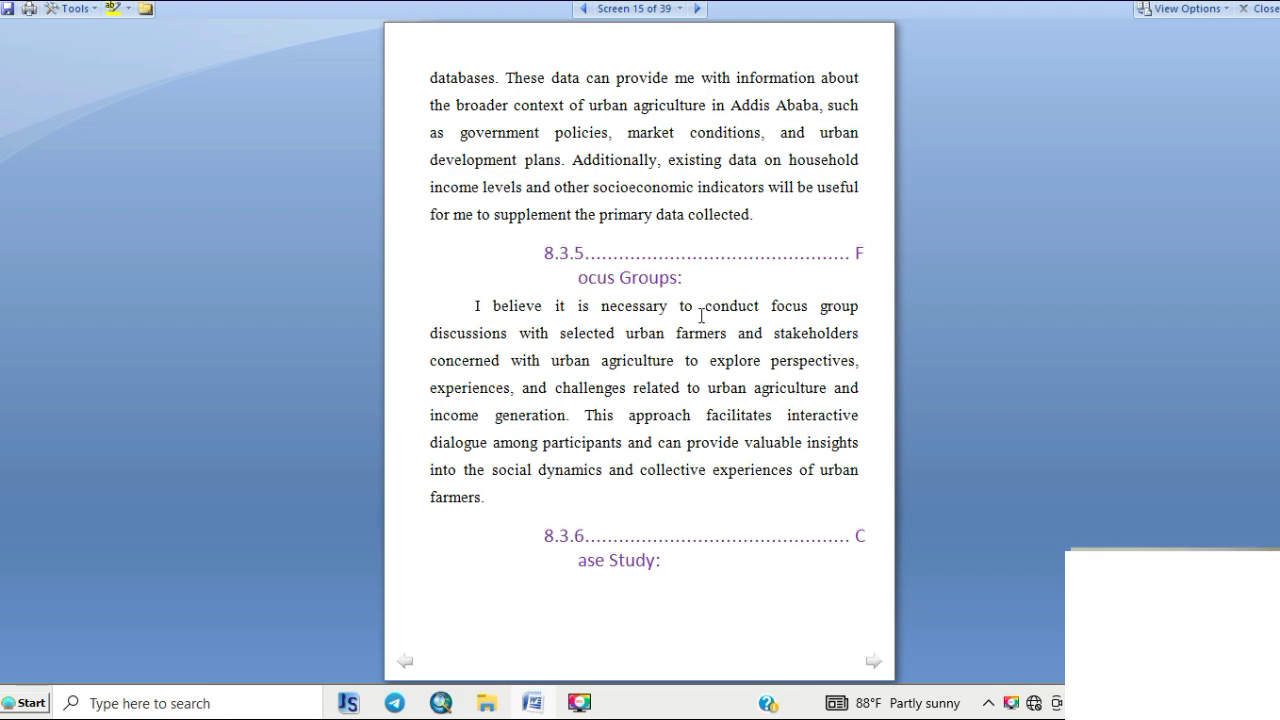
pyautogui.press('pagedown')
pyautogui.press('pagedown')
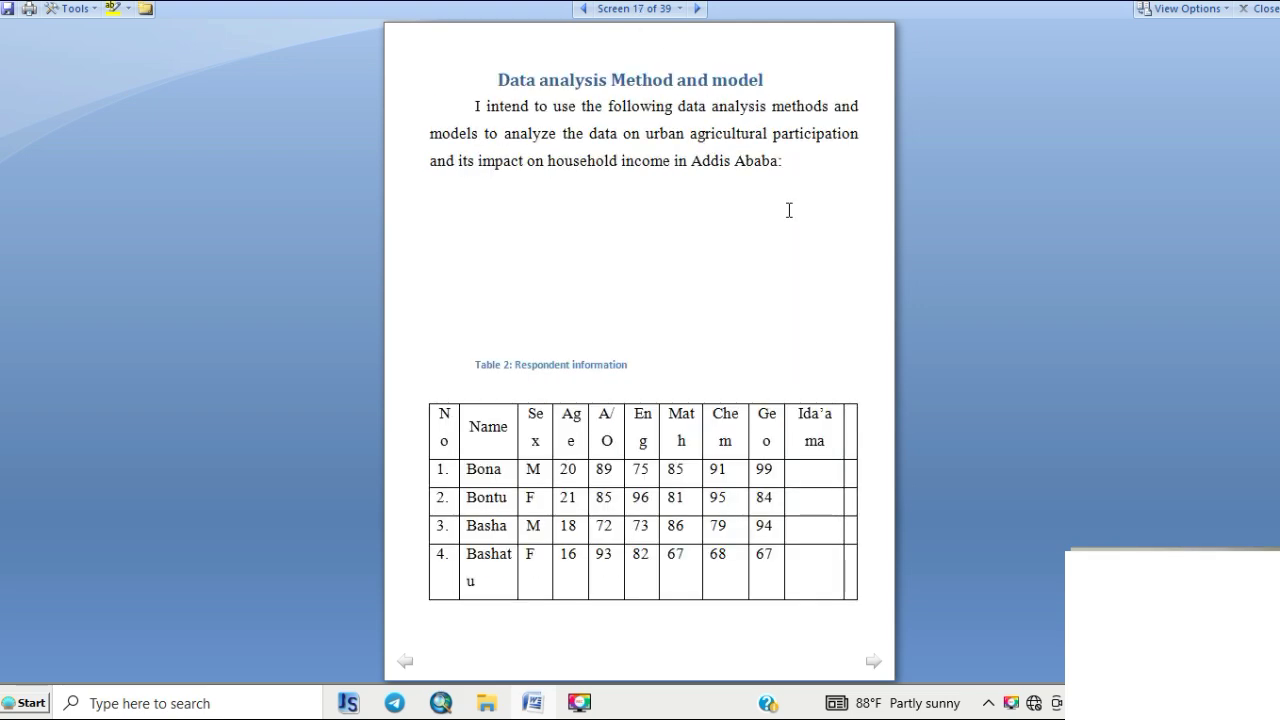
# - Return to the Introduction on the first screen and close the Full Screen Reading view
pyautogui.press('pageup')
pyautogui.press('pageup')
pyautogui.press('pageup')
pyautogui.press('pageup')
pyautogui.press('pageup')
pyautogui.press('pageup')
pyautogui.press('pageup')
pyautogui.press('pageup')
pyautogui.press('pageup')
pyautogui.press('pageup')
pyautogui.press('pageup')
pyautogui.press('pageup')
pyautogui.press('pageup')
pyautogui.press('pageup')
pyautogui.press('pageup')
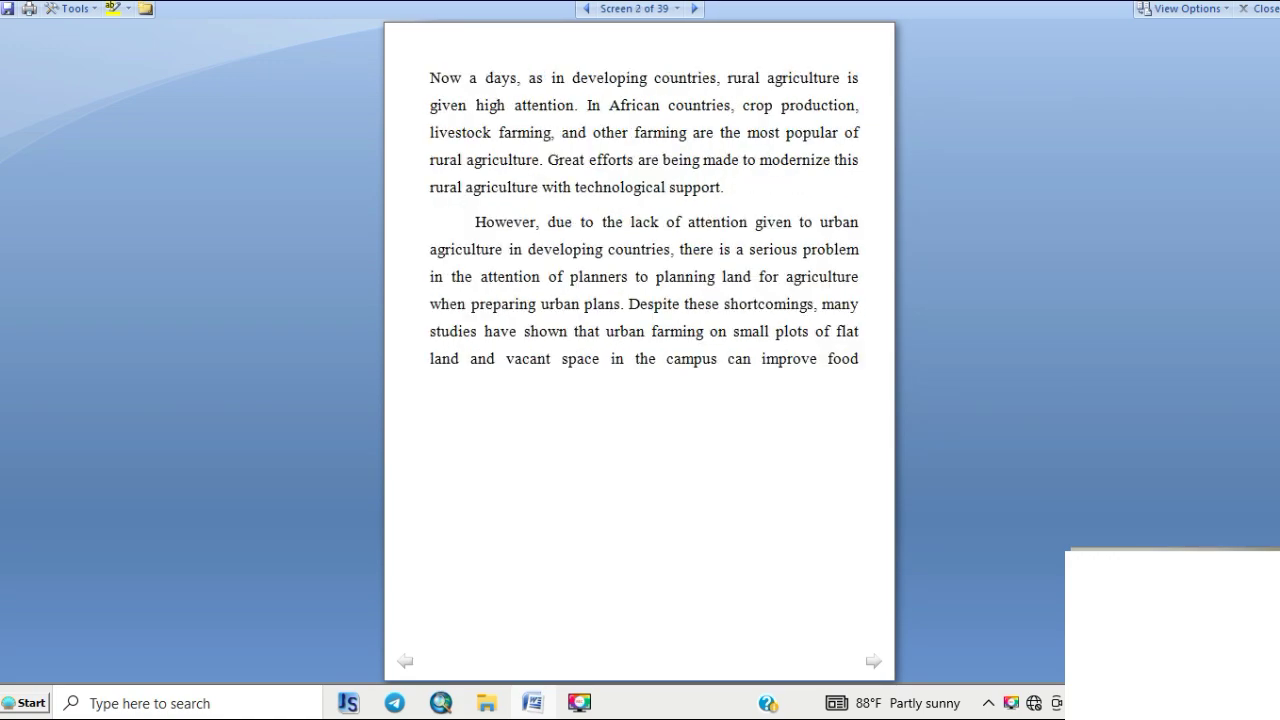
pyautogui.press('pageup')
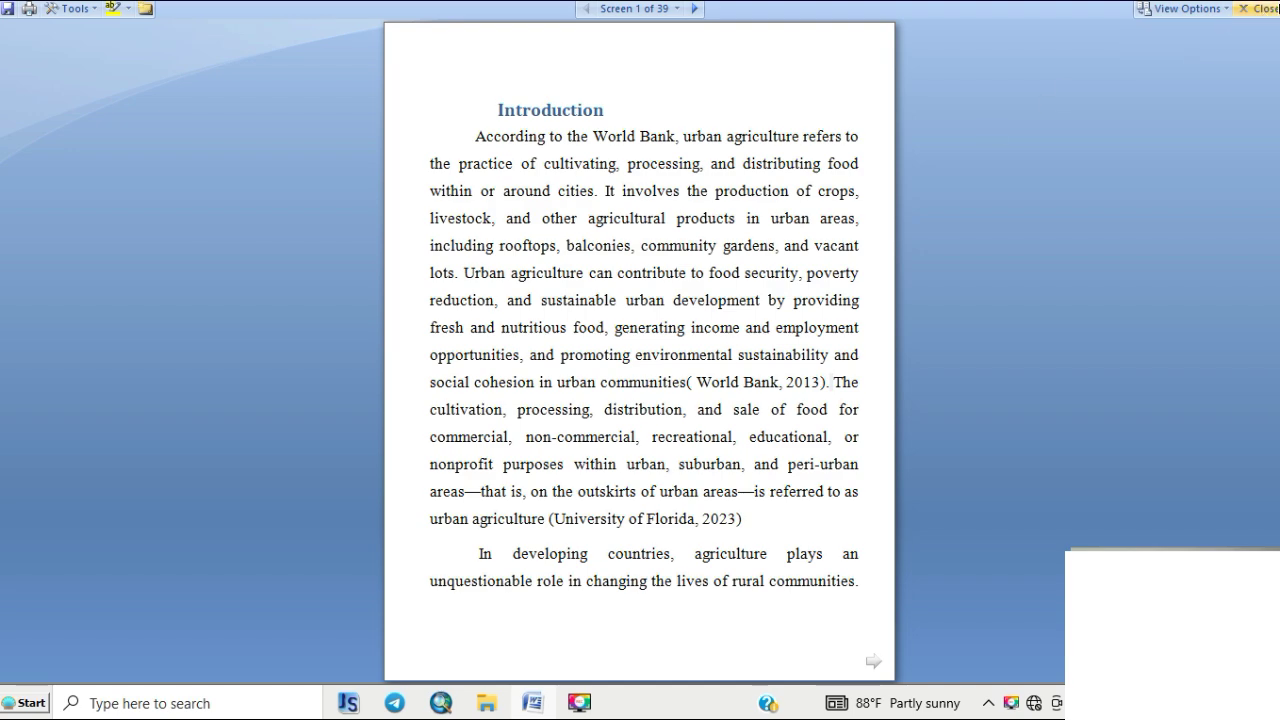
pyautogui.click(1262, 9)
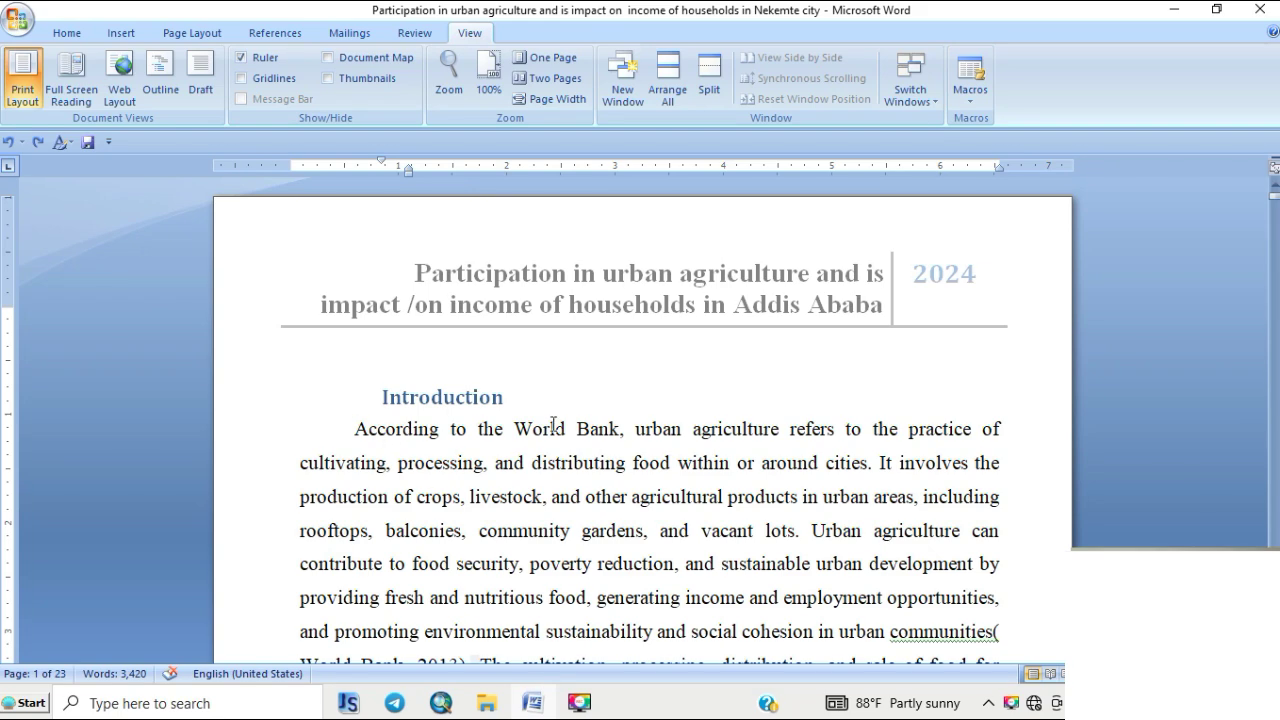
# - Show the page thumbnails and use them to go through pages 2 to 7 one by one
pyautogui.scroll(-3, 600, 427)
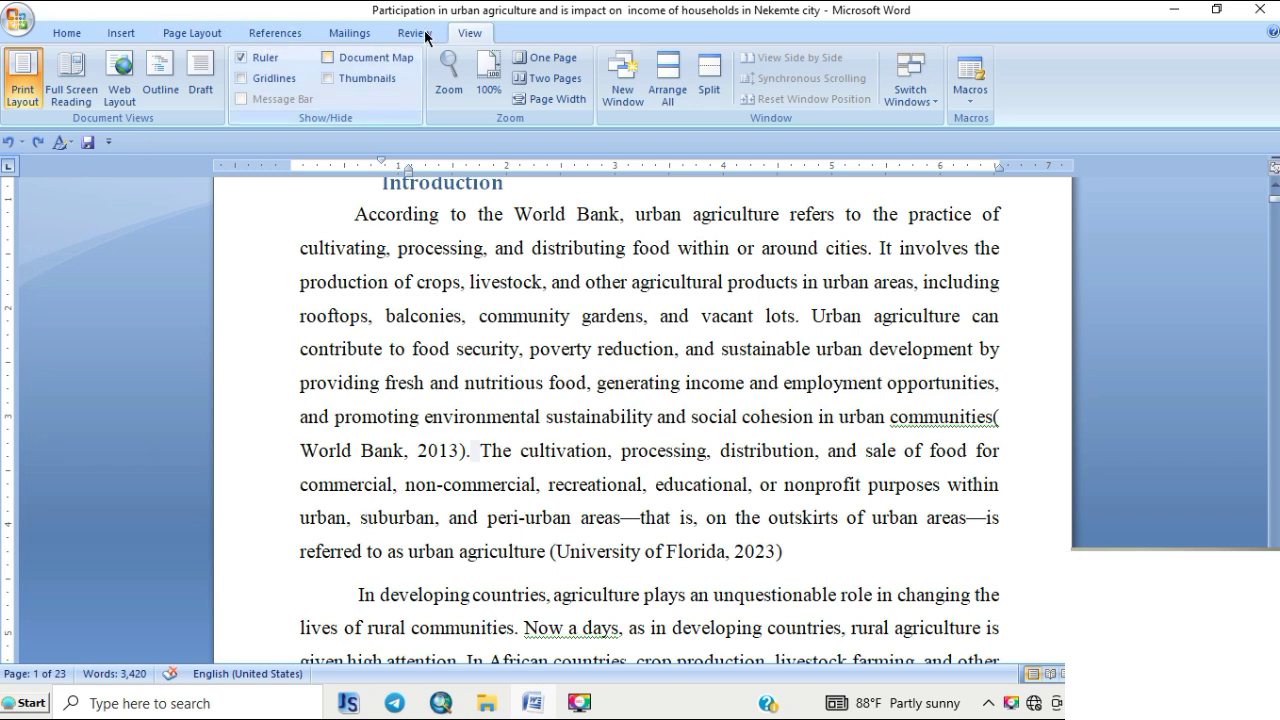
pyautogui.click(328, 80)
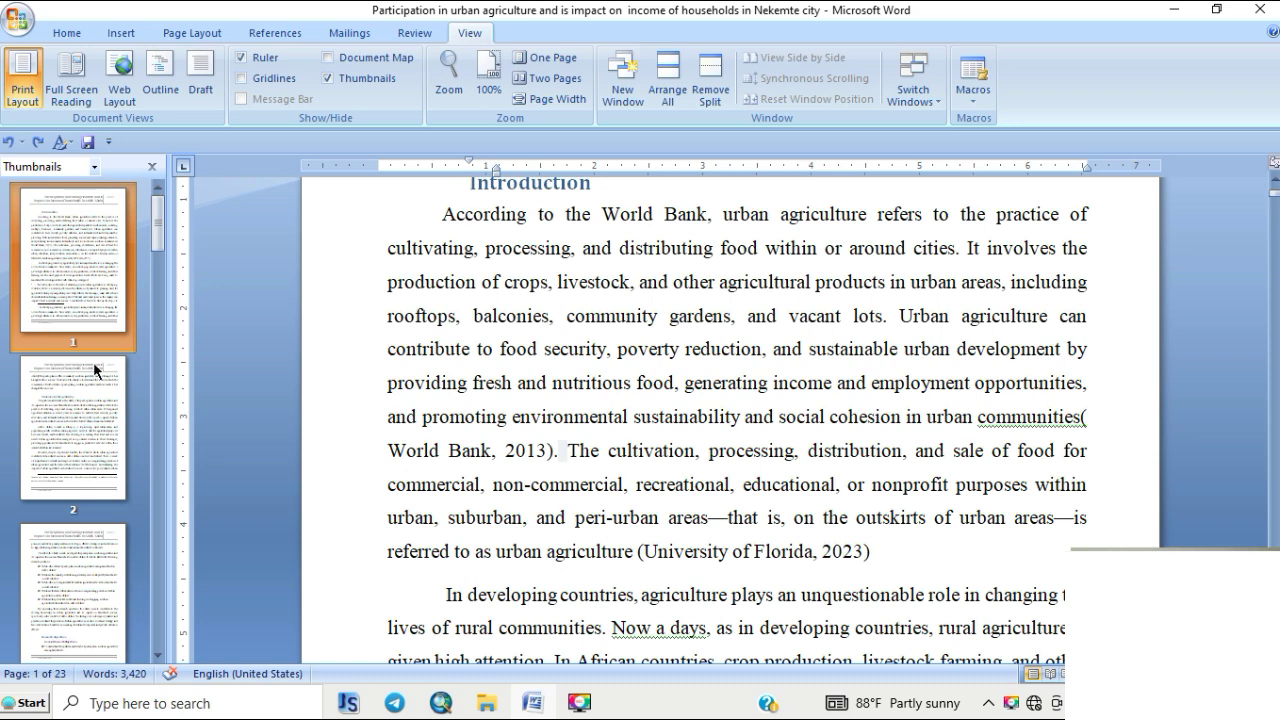
pyautogui.click(93, 428)
pyautogui.click(73, 590)
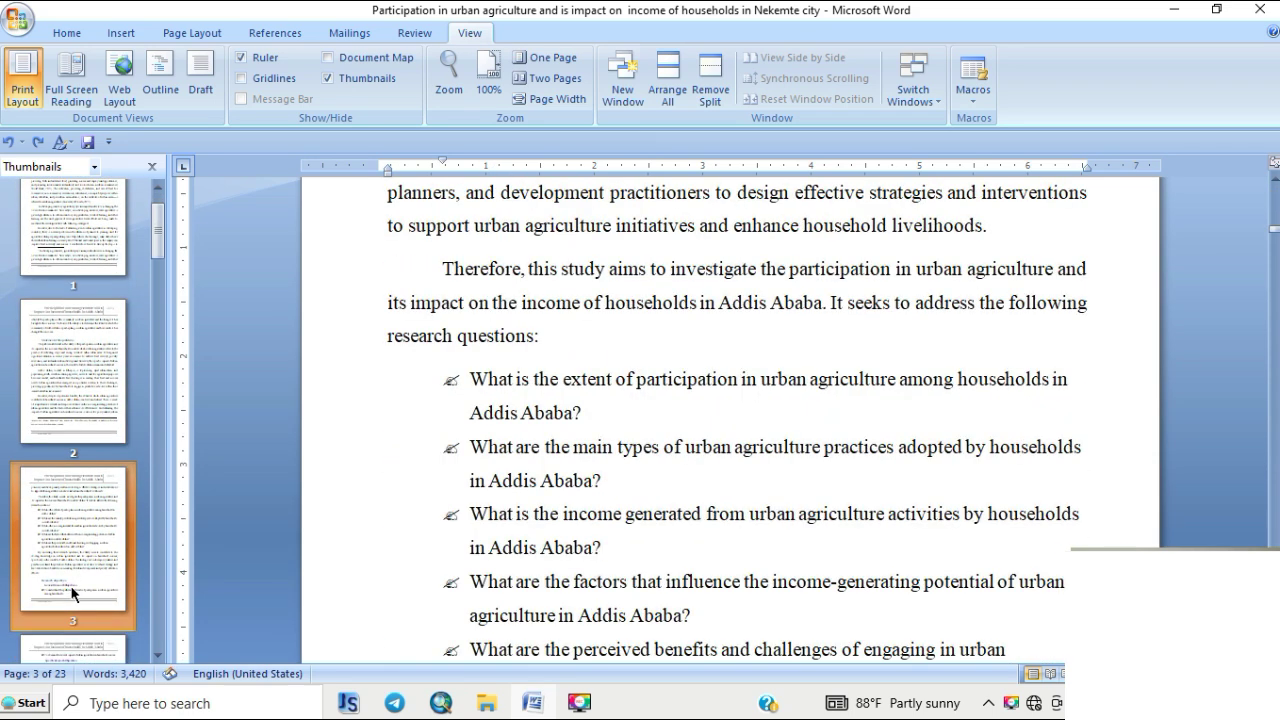
pyautogui.click(78, 656)
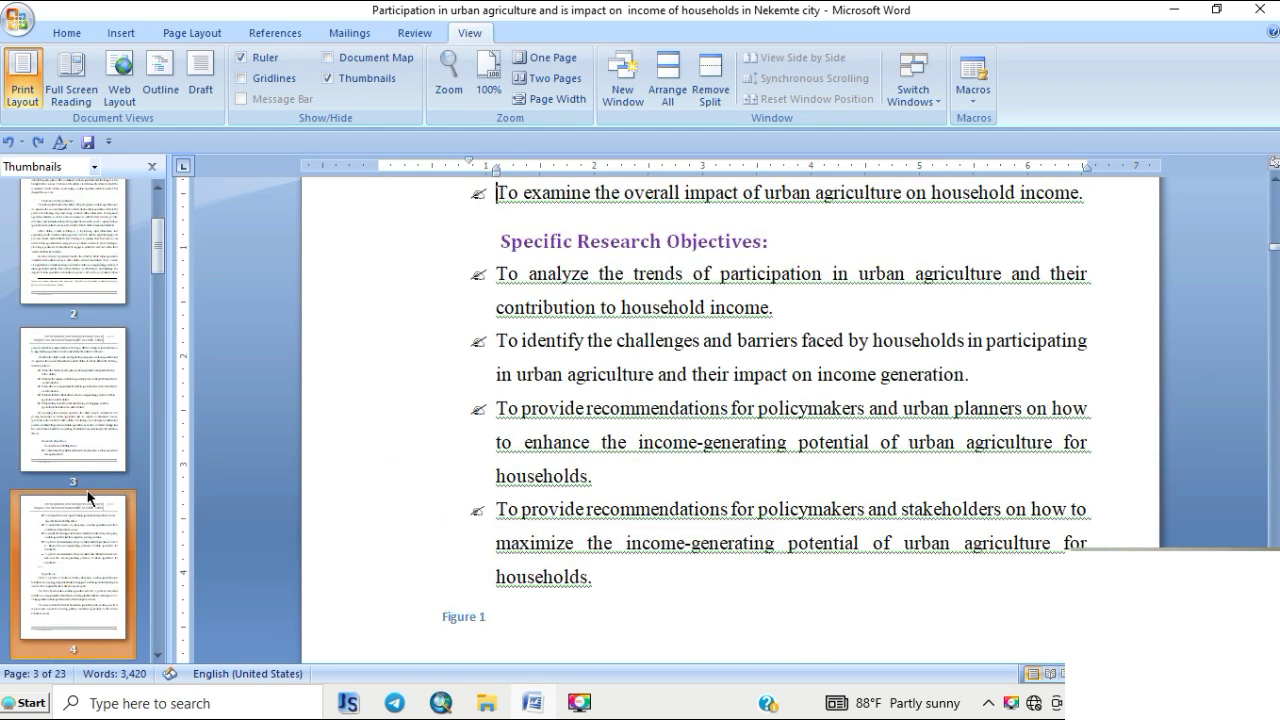
pyautogui.click(75, 626)
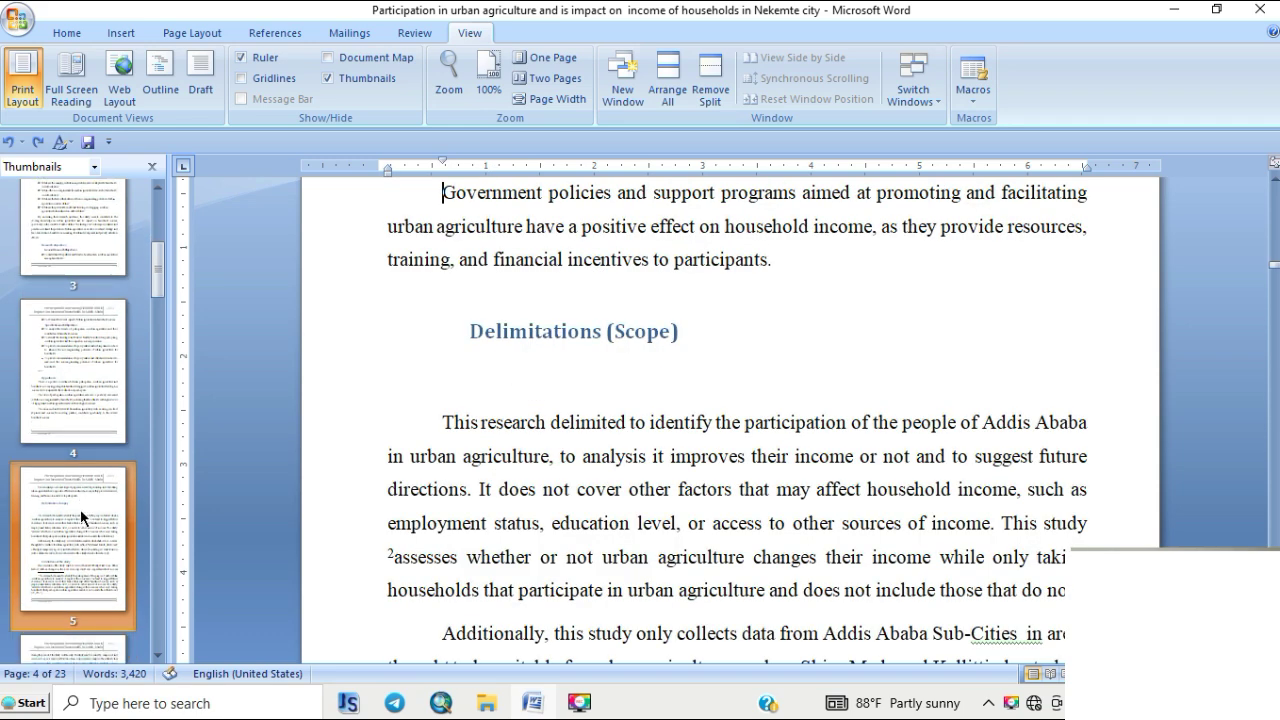
pyautogui.click(84, 648)
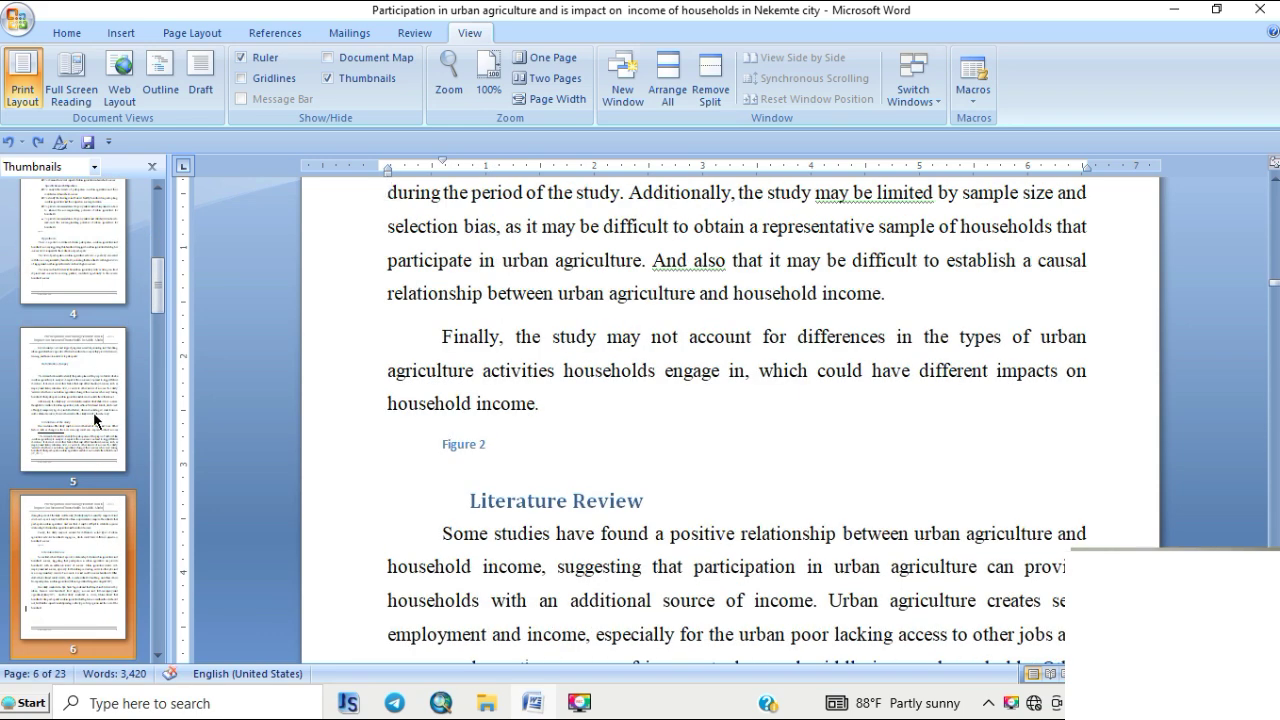
pyautogui.click(93, 610)
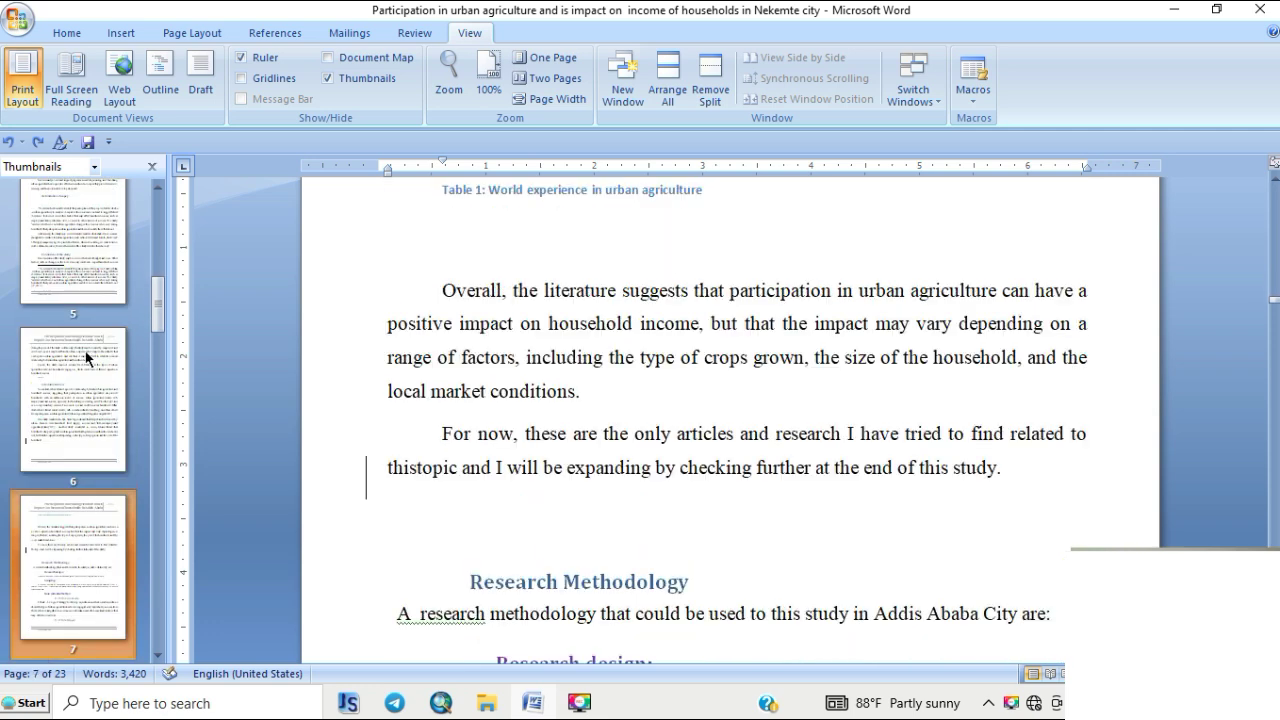
# - Go back to pages 6 and 4 through their thumbnails, then hide the thumbnails
pyautogui.click(90, 400)
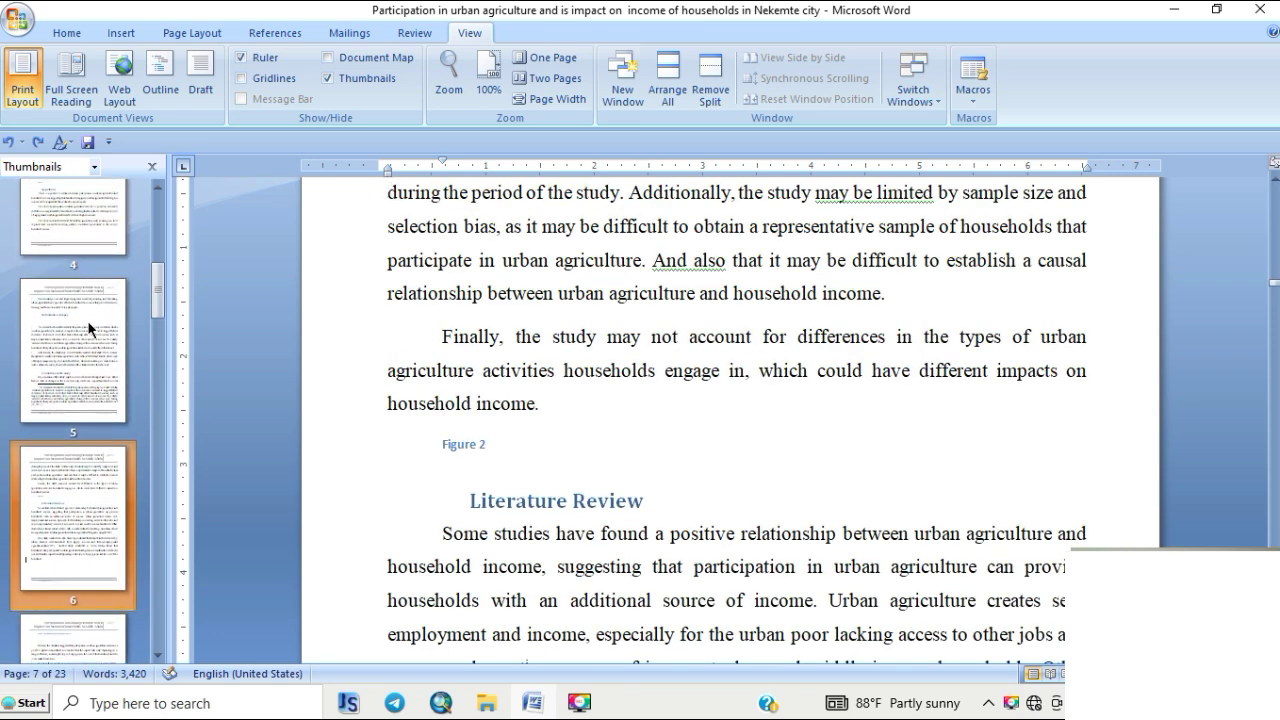
pyautogui.click(75, 213)
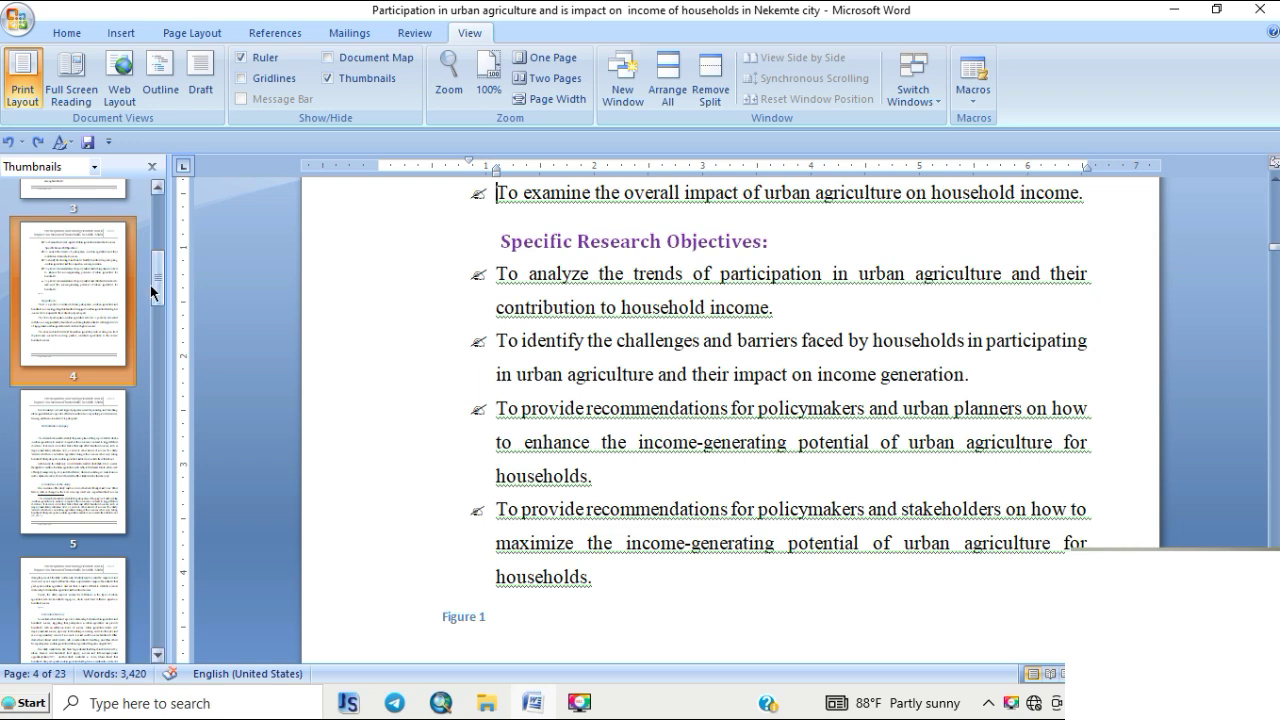
pyautogui.scroll(5, 160, 279)
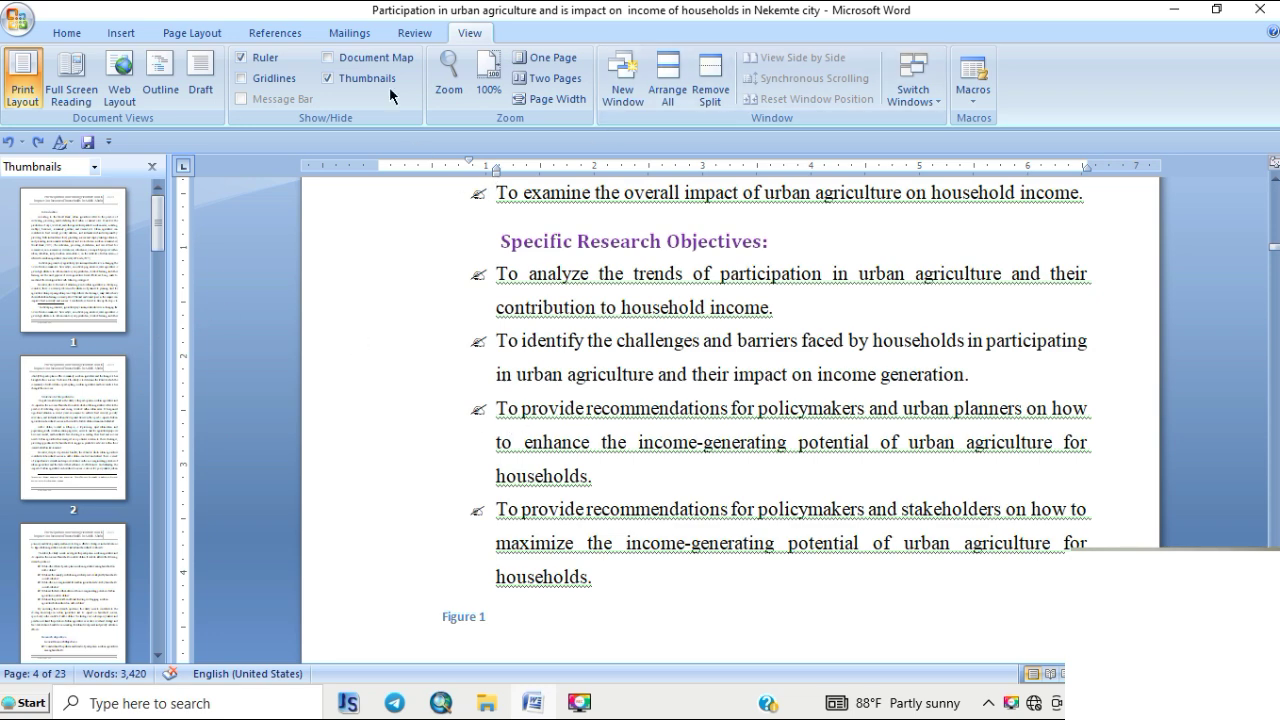
pyautogui.scroll(3, 645, 468)
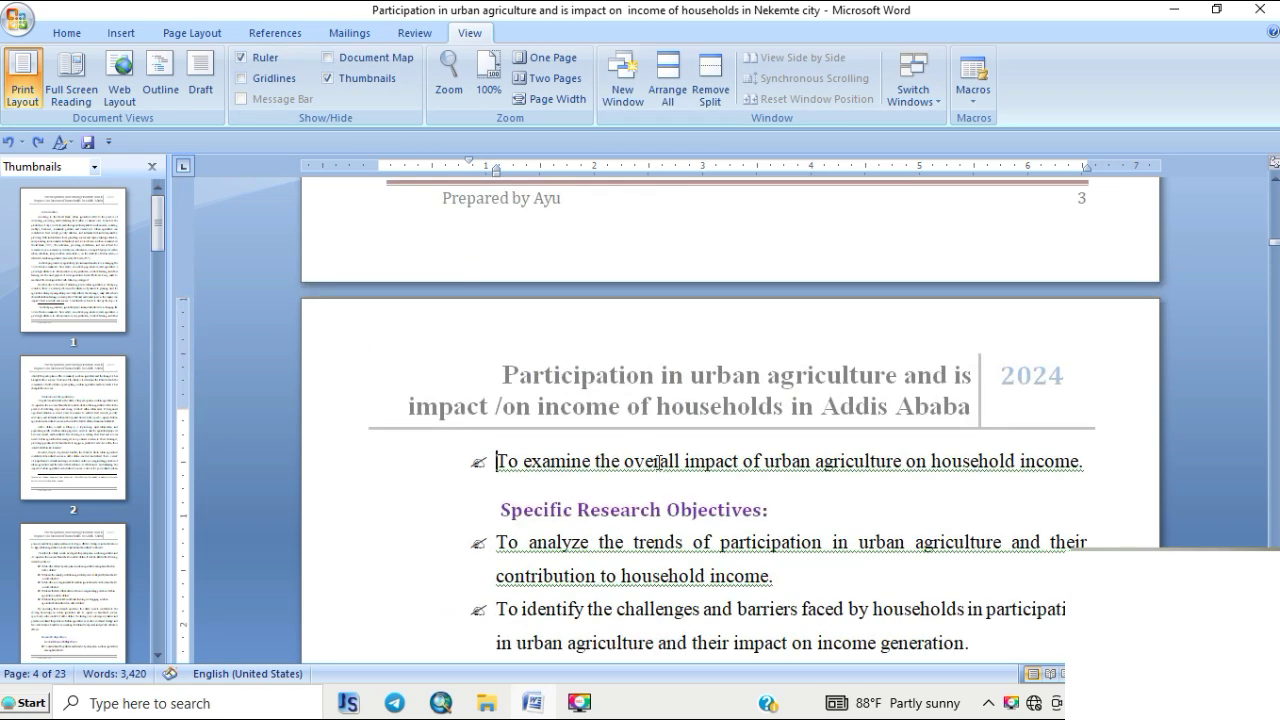
pyautogui.scroll(6, 659, 462)
pyautogui.click(349, 80)
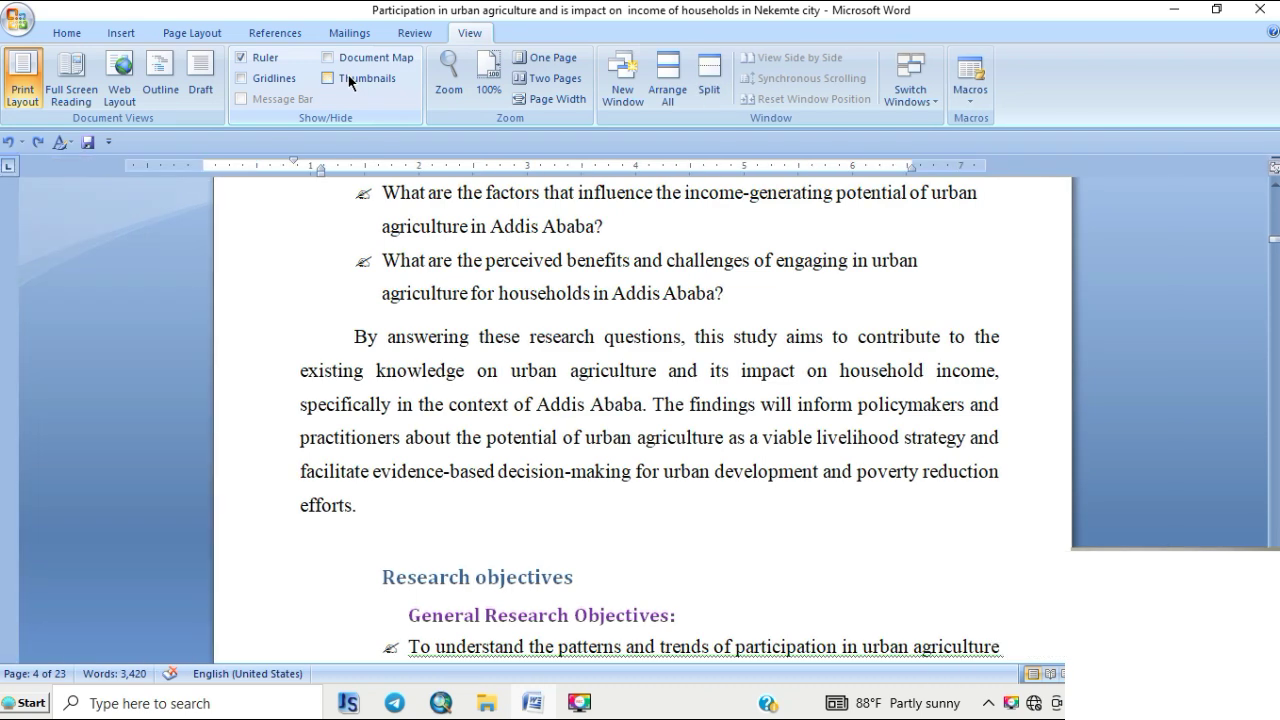
# - Show the Document Map and narrow its pane to fit the heading list
pyautogui.click(328, 60)
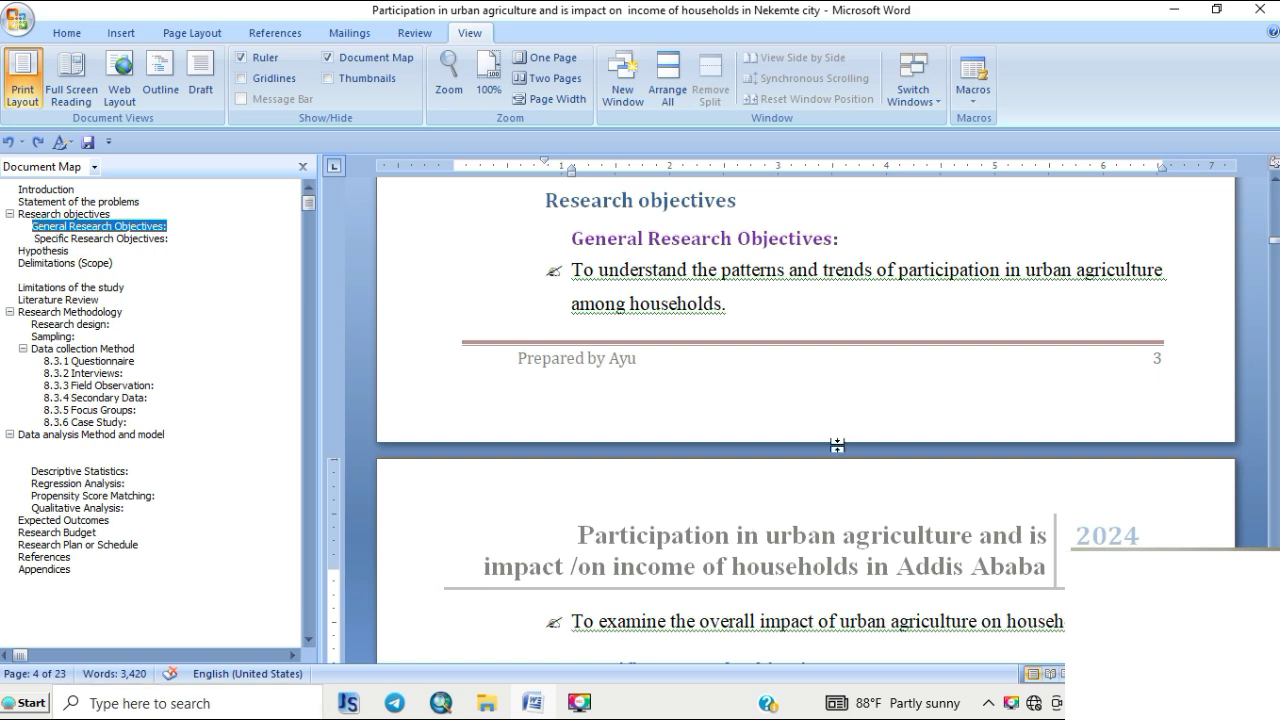
pyautogui.moveTo(287, 329); pyautogui.dragTo(185, 326)
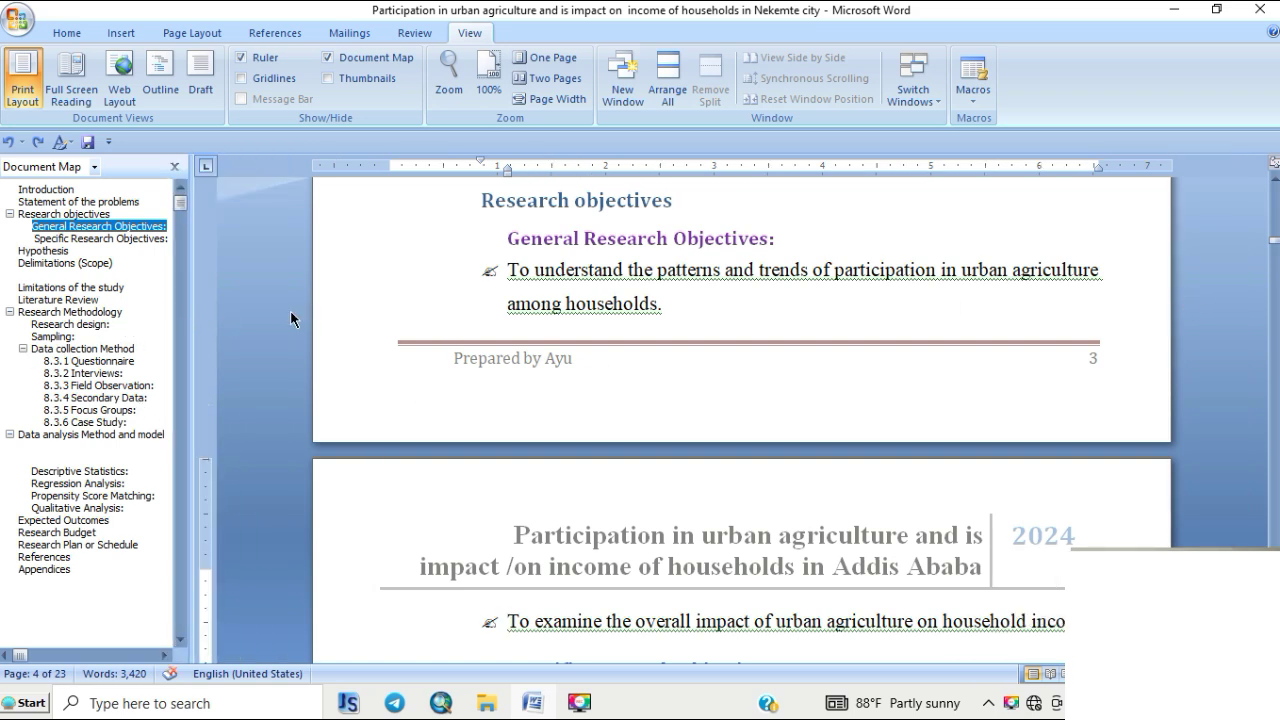
pyautogui.moveTo(260, 320); pyautogui.dragTo(188, 328)
# - Use the Document Map to visit headings from Research Methodology and Questionnaire through Descriptive Statistics to Research Plan or Schedule
pyautogui.click(89, 314)
pyautogui.click(88, 361)
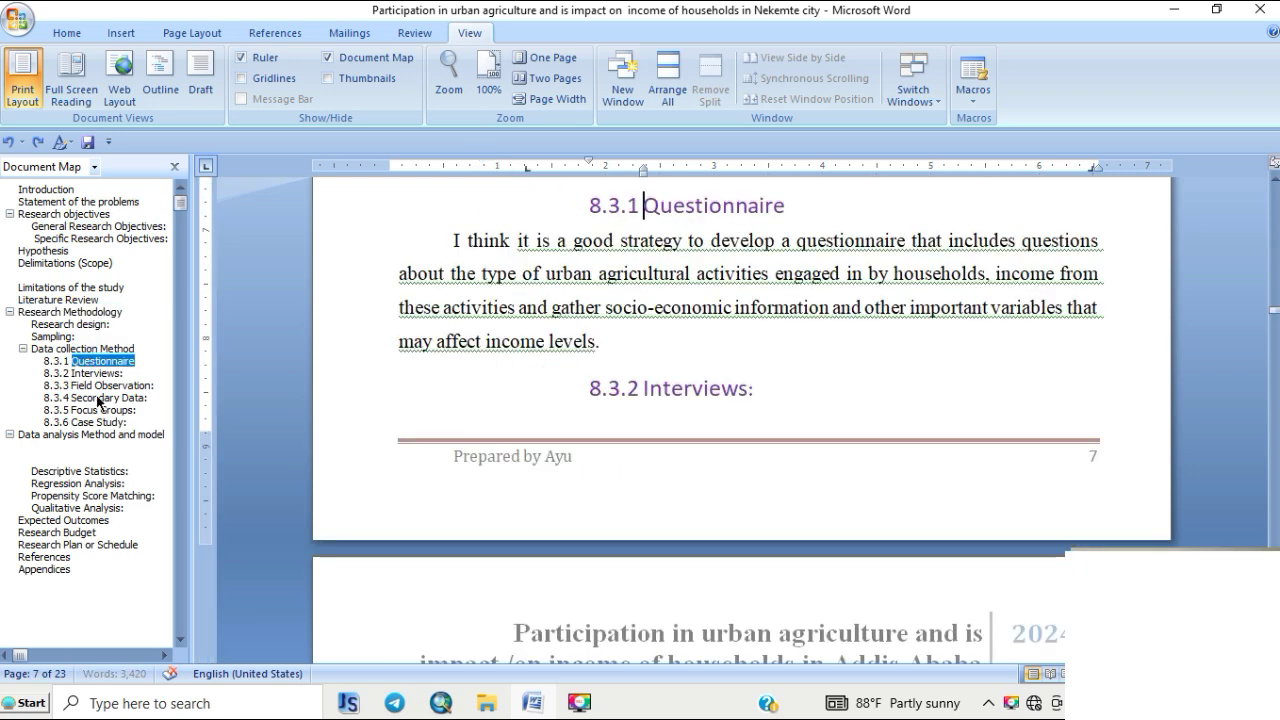
pyautogui.click(82, 436)
pyautogui.click(80, 471)
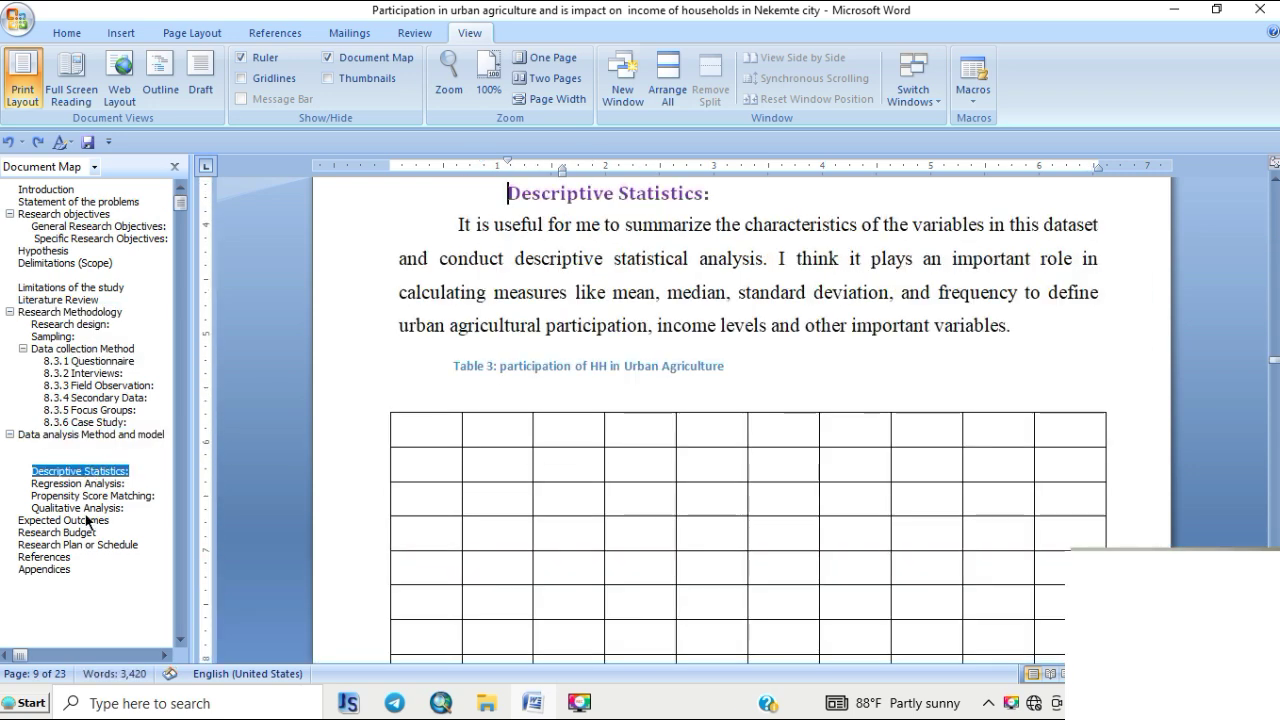
pyautogui.click(70, 520)
pyautogui.click(80, 545)
# - Go back through the Questionnaire, Delimitations (Scope) and Specific Research Objectives headings to General Research Objectives in the Document Map
pyautogui.click(88, 361)
pyautogui.click(65, 263)
pyautogui.click(53, 239)
pyautogui.click(60, 226)
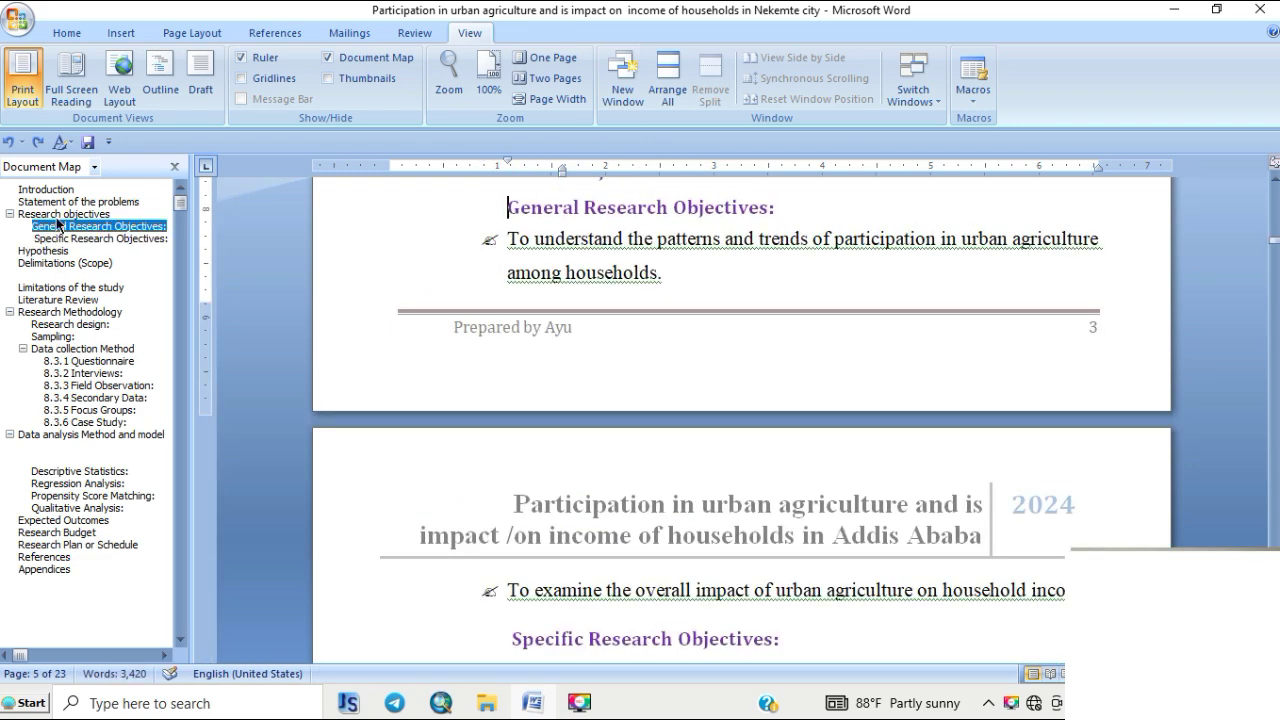
# - Use the Document Map to visit headings from Research objectives and its subheadings through Delimitations (Scope), Literature Review and Questionnaire to Secondary Data
pyautogui.click(60, 214)
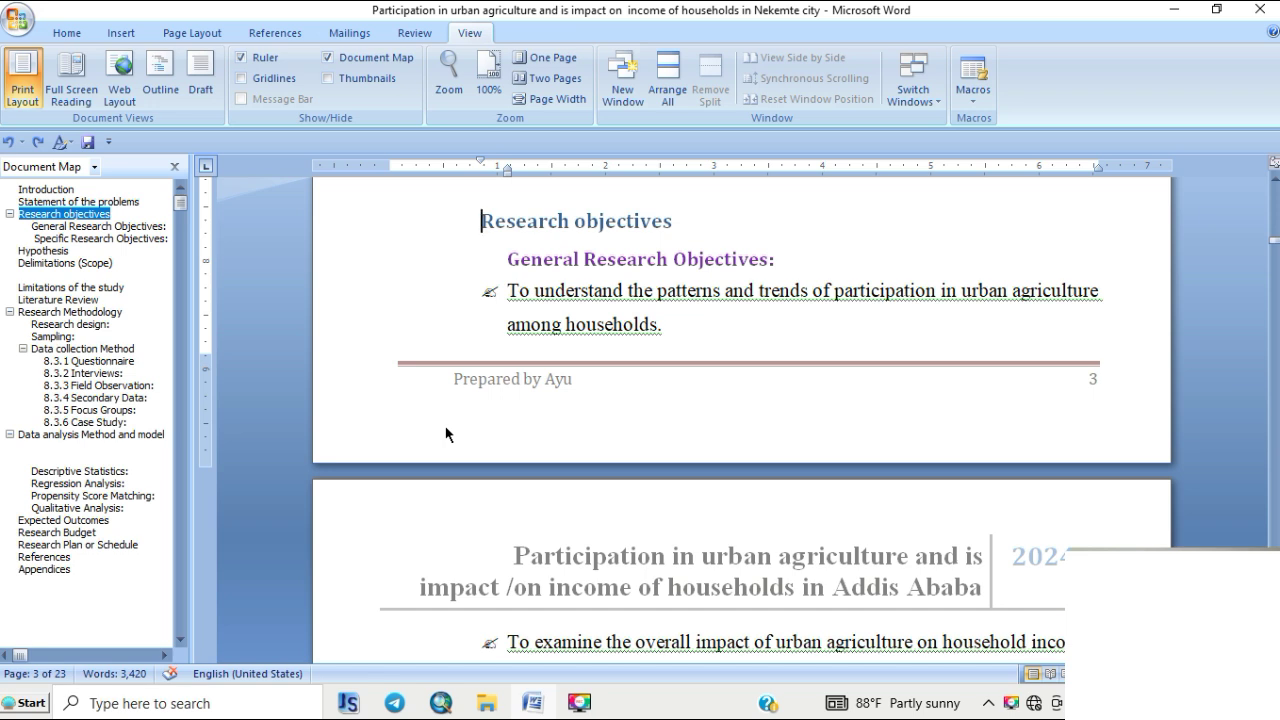
pyautogui.click(84, 238)
pyautogui.click(82, 226)
pyautogui.click(72, 263)
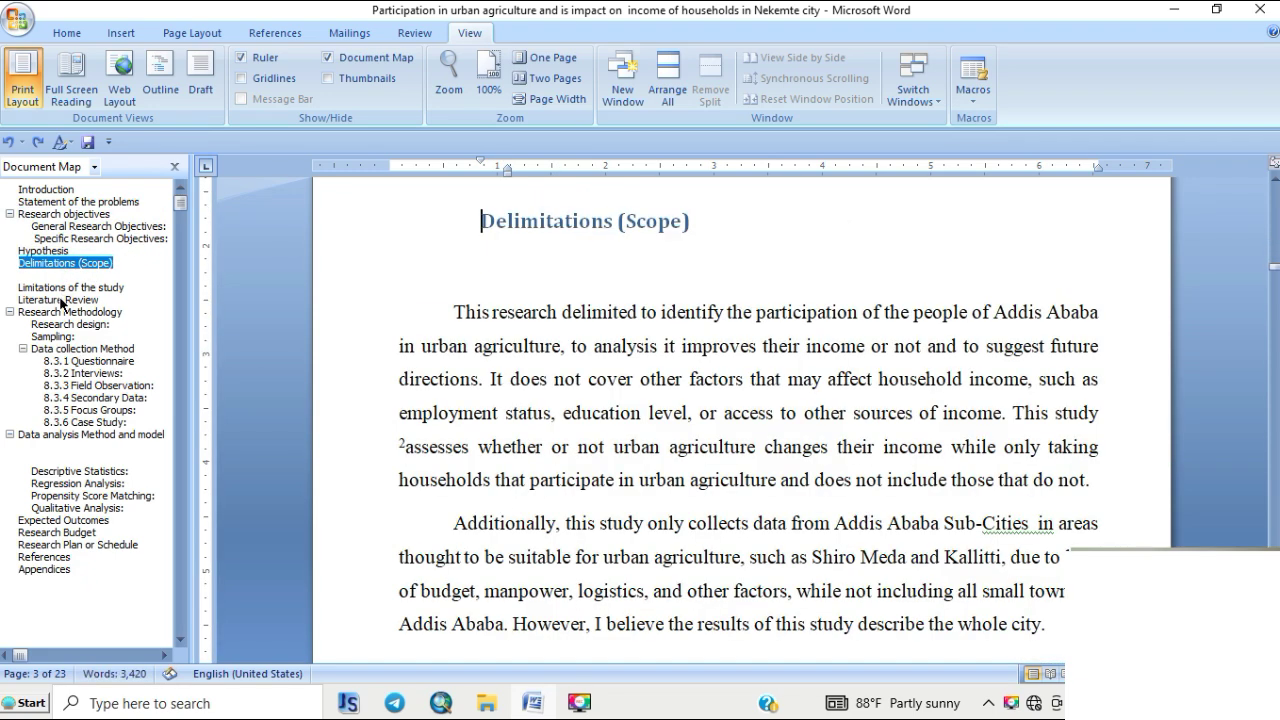
pyautogui.click(58, 299)
pyautogui.click(88, 360)
pyautogui.click(108, 397)
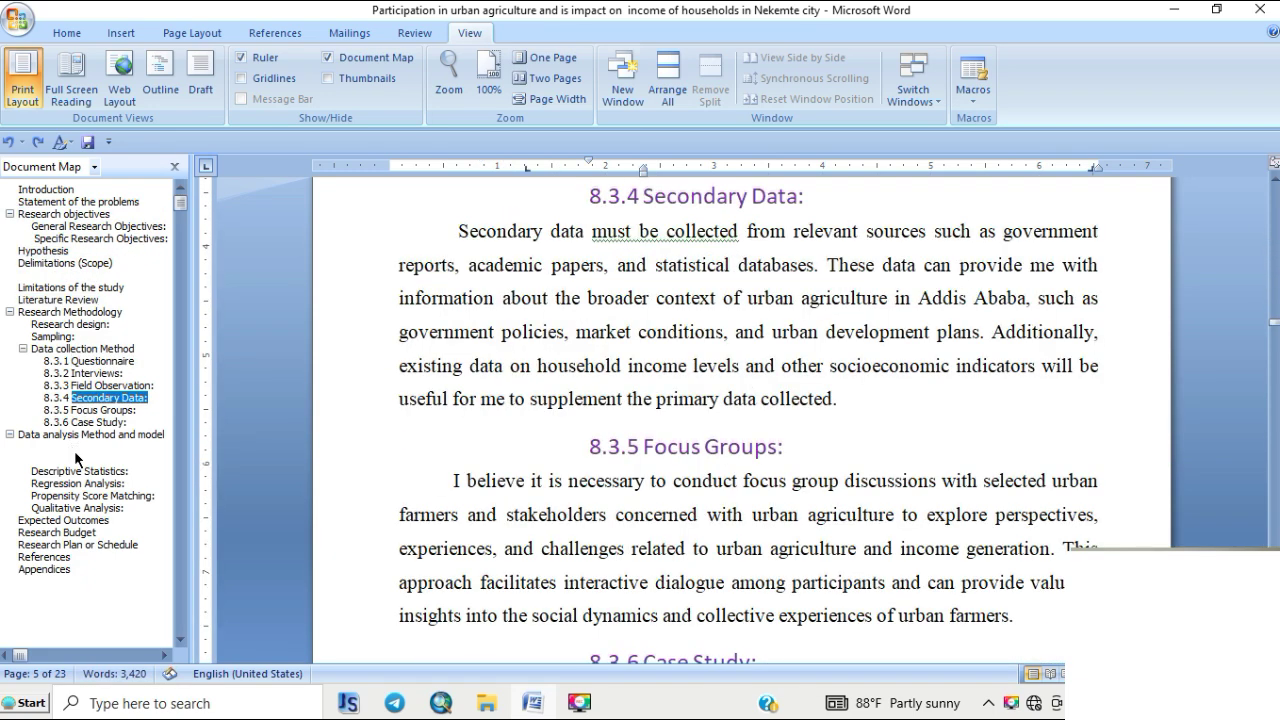
# - Jump past Data analysis Method and model in the Document Map, scan to Research Budget, then visit Regression Analysis, Qualitative Analysis and Propensity Score Matching
pyautogui.click(74, 450)
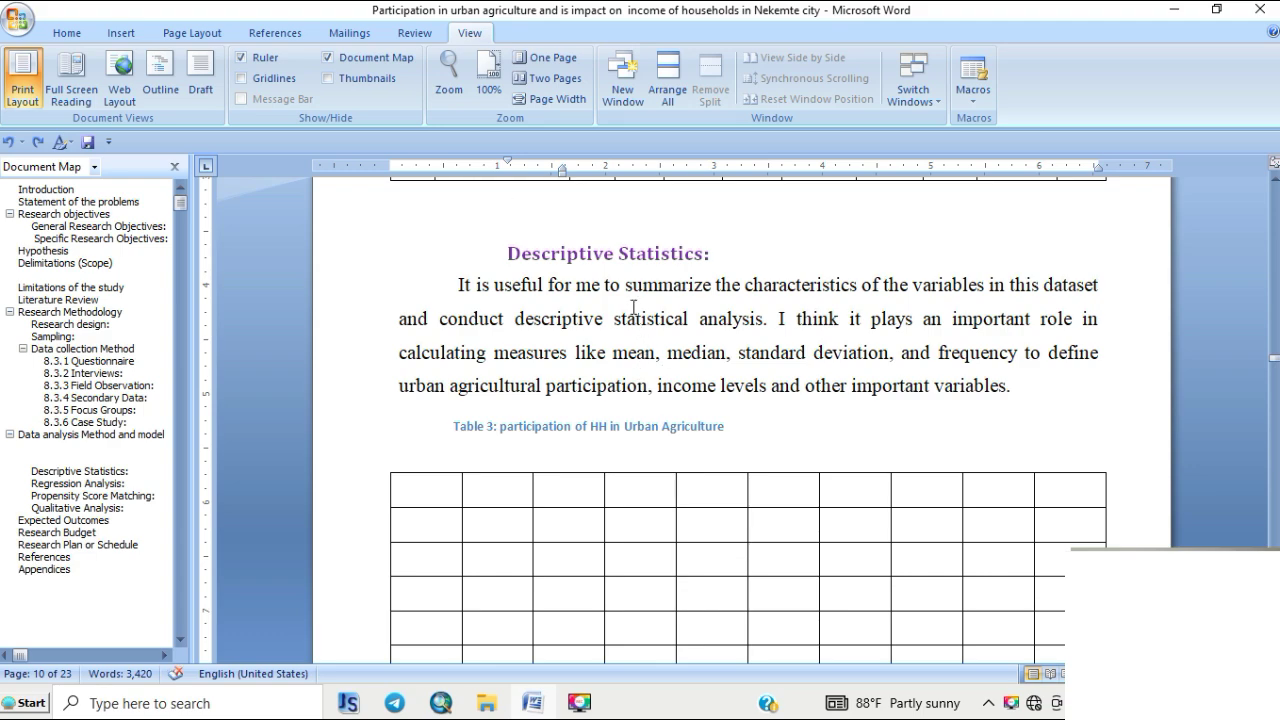
pyautogui.scroll(-20, 677, 343)
pyautogui.scroll(-20, 638, 451)
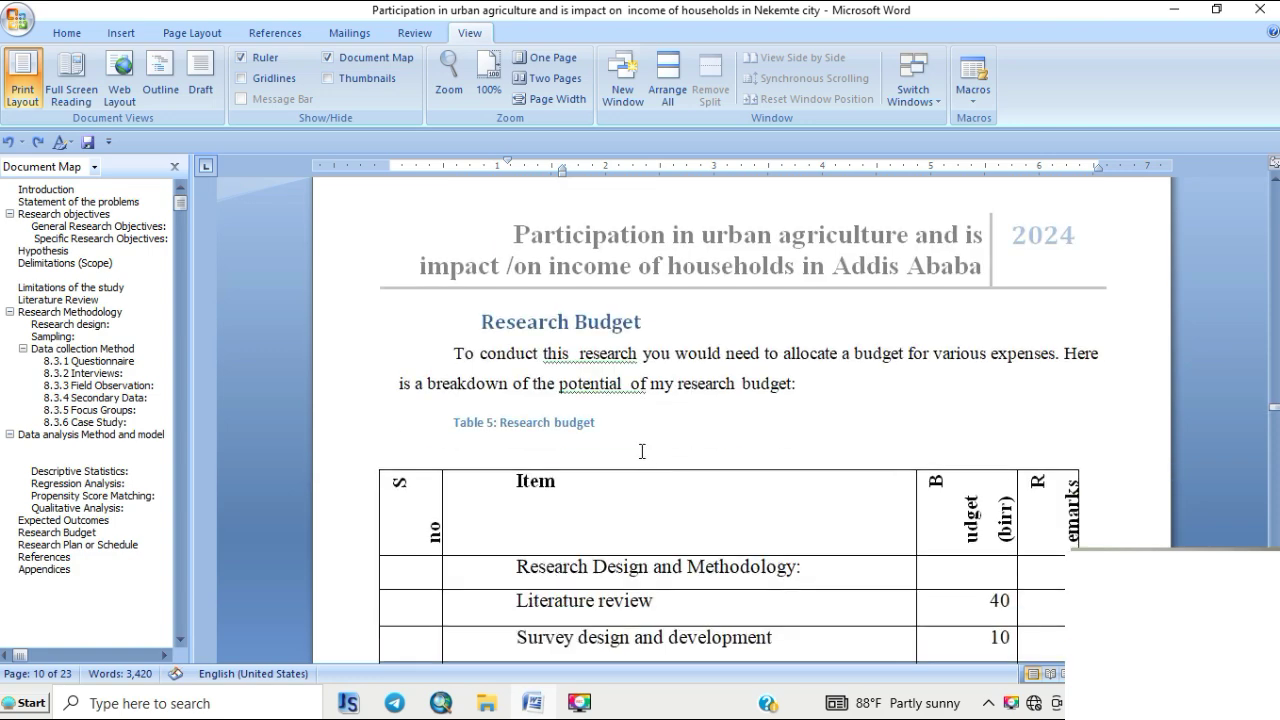
pyautogui.click(70, 452)
pyautogui.click(64, 483)
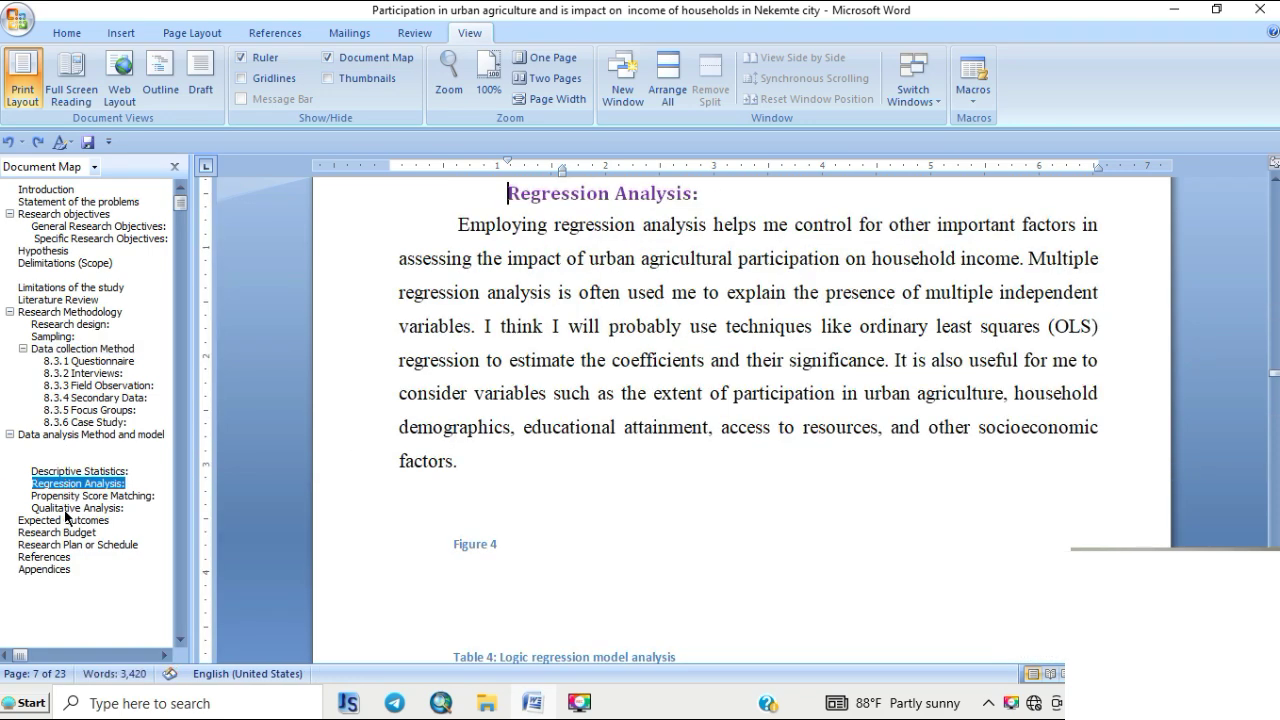
pyautogui.click(66, 509)
pyautogui.click(68, 496)
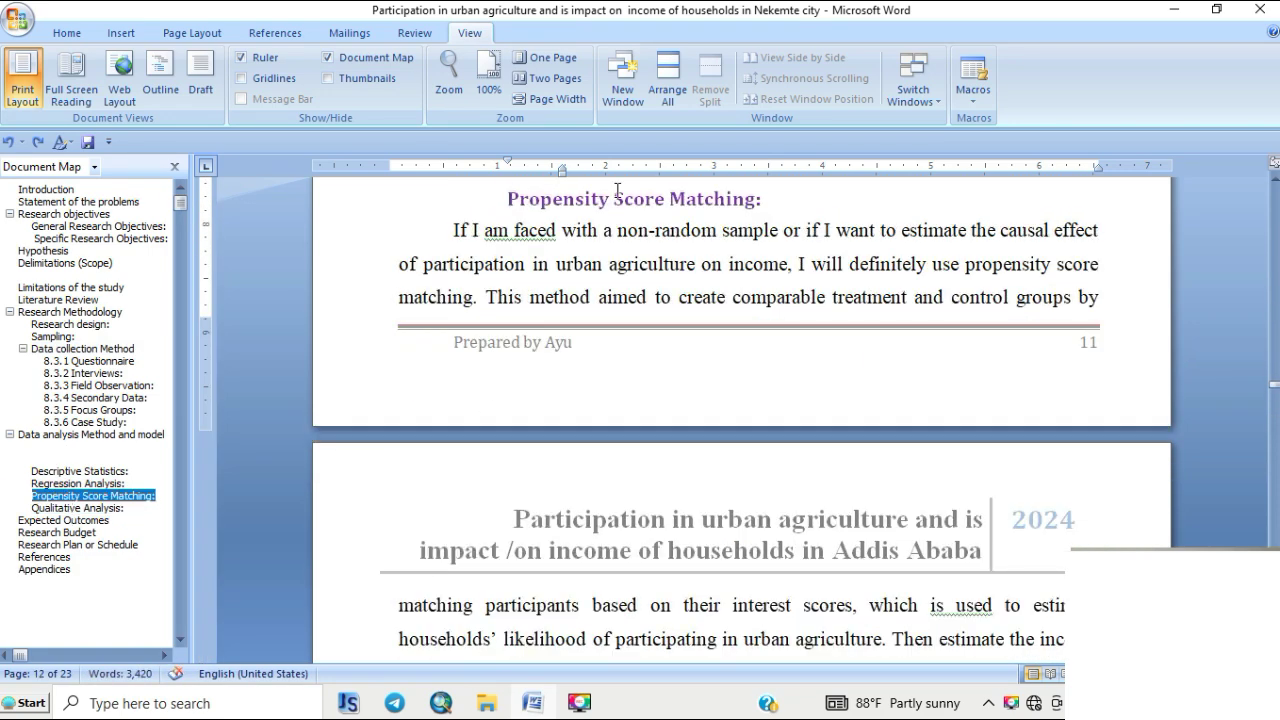
# - Show and hide the gridlines twice on the page with the end of the research budget table
pyautogui.scroll(-20, 705, 262)
pyautogui.scroll(-15, 707, 317)
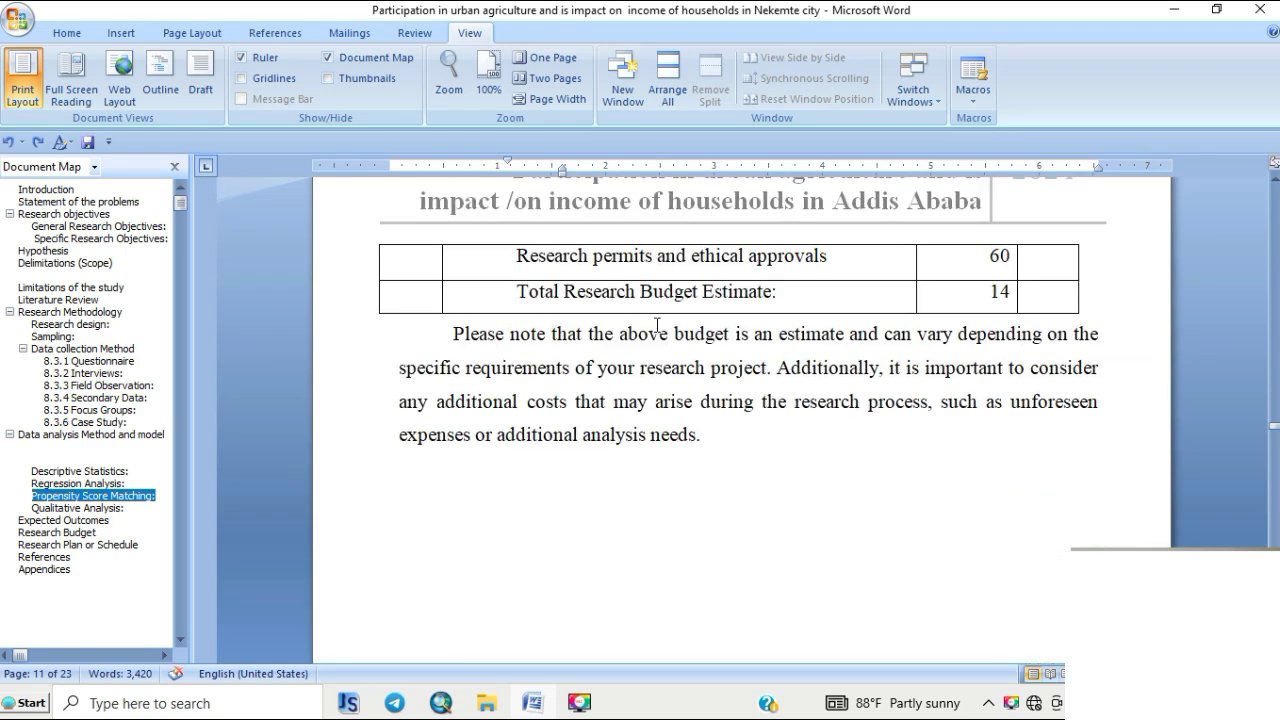
pyautogui.scroll(-20, 657, 325)
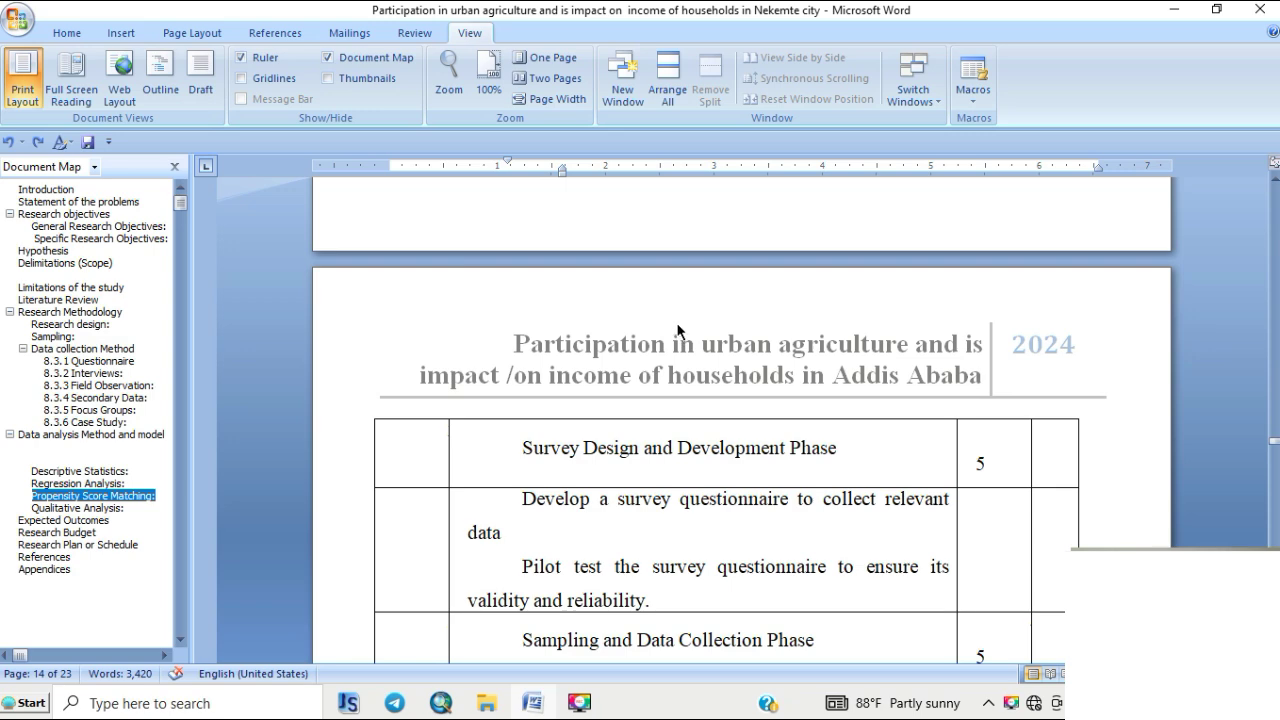
pyautogui.scroll(10, 678, 332)
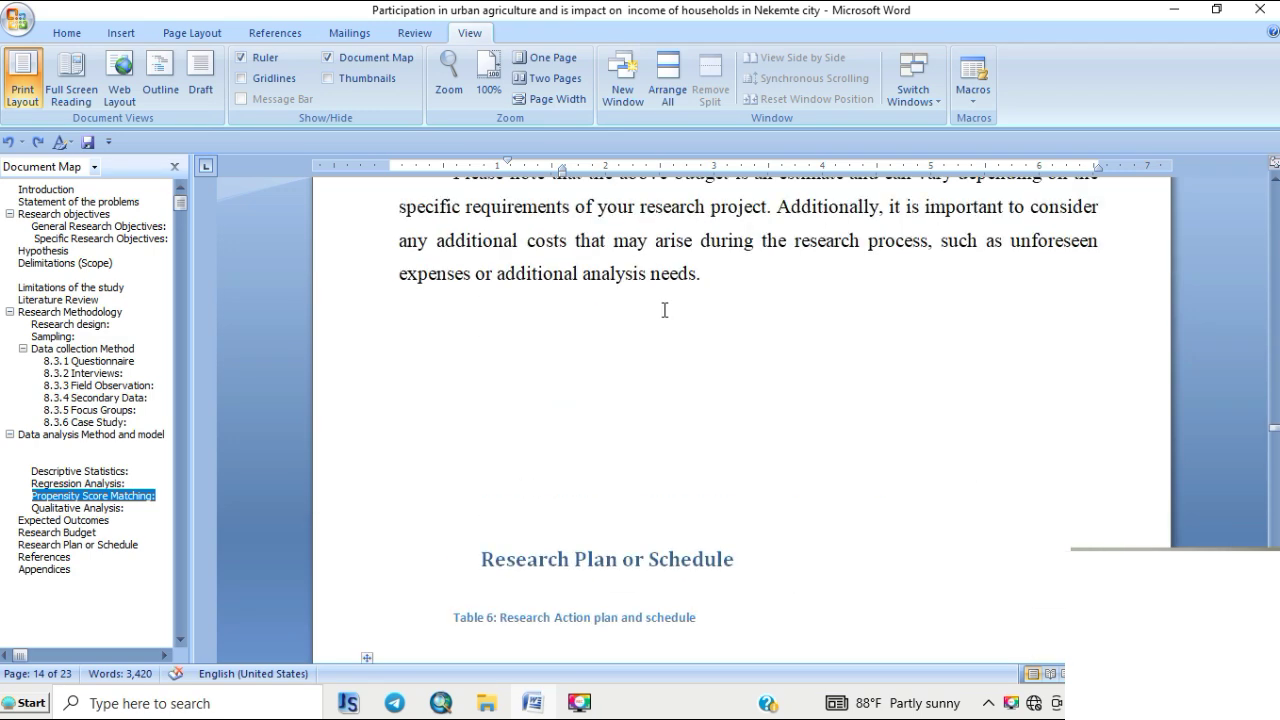
pyautogui.scroll(4, 664, 310)
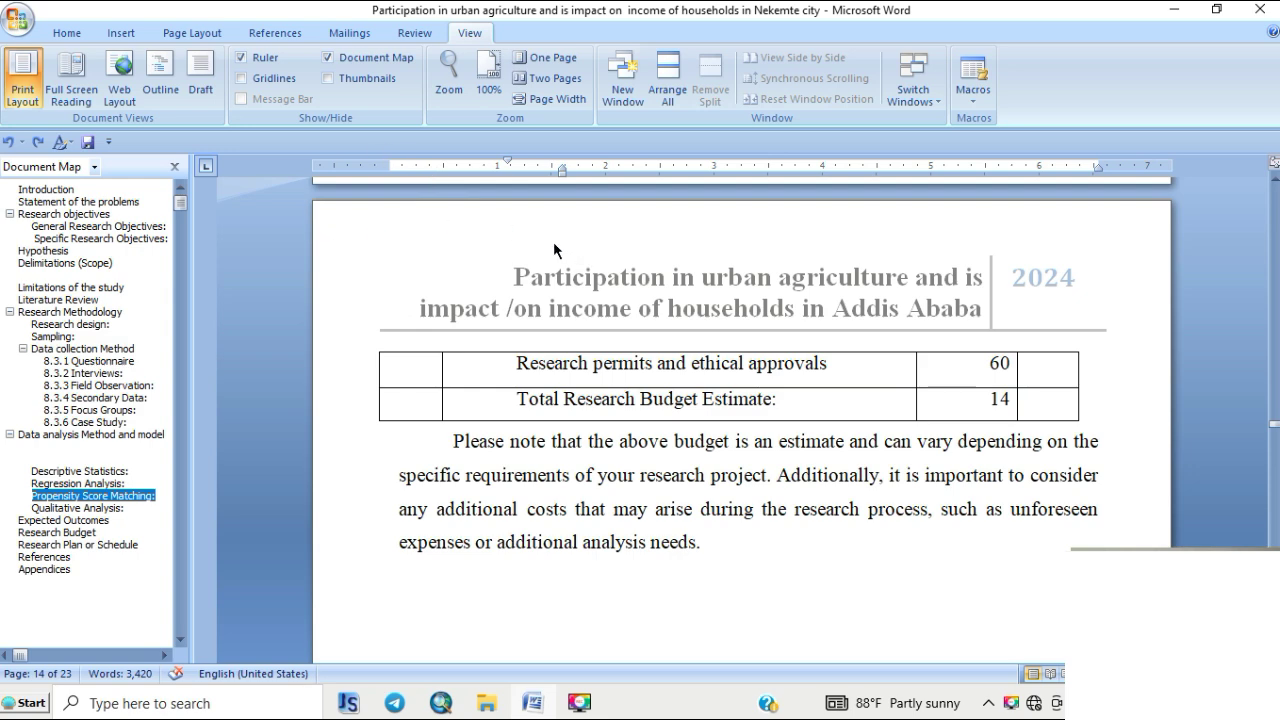
pyautogui.click(242, 78)
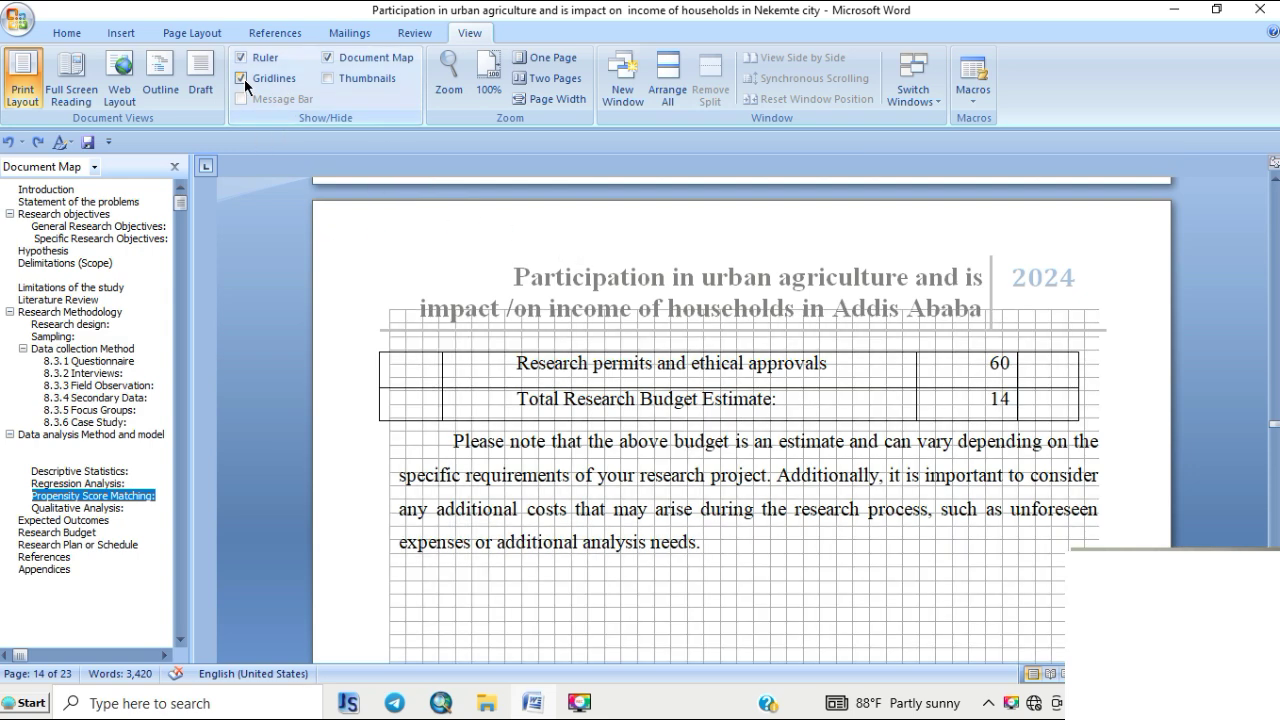
pyautogui.click(244, 78)
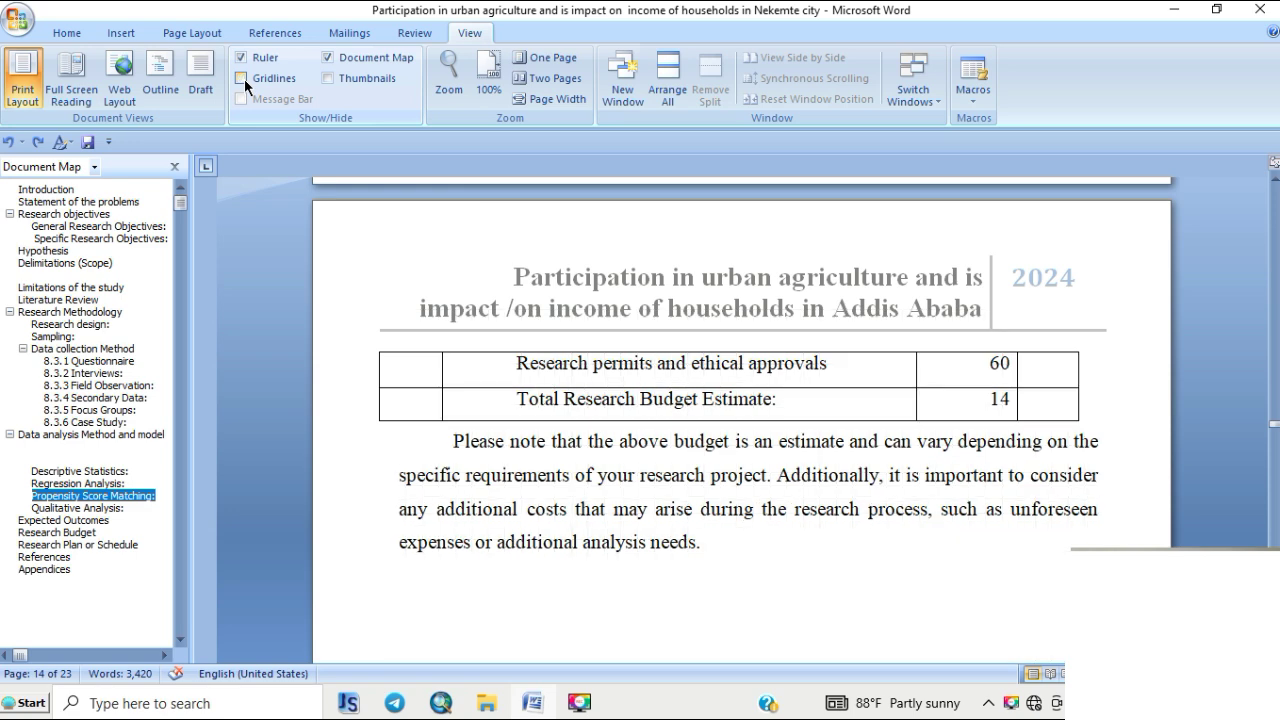
pyautogui.click(244, 78)
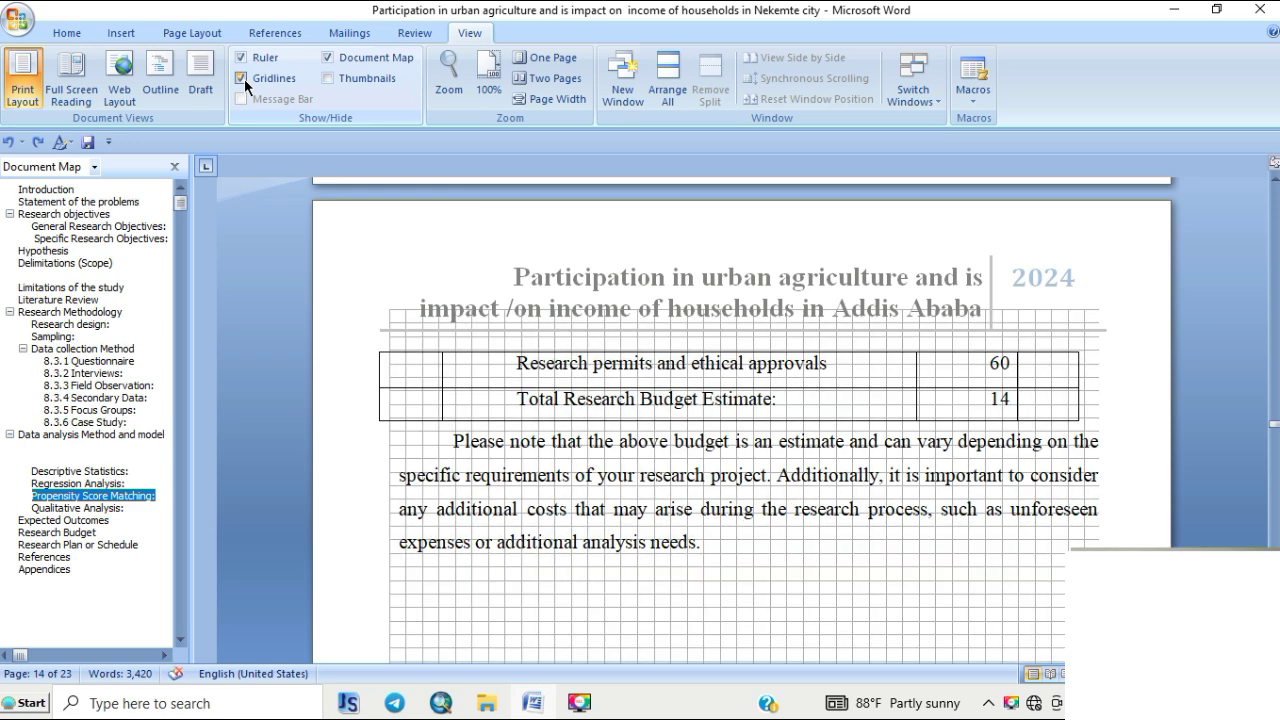
pyautogui.click(244, 78)
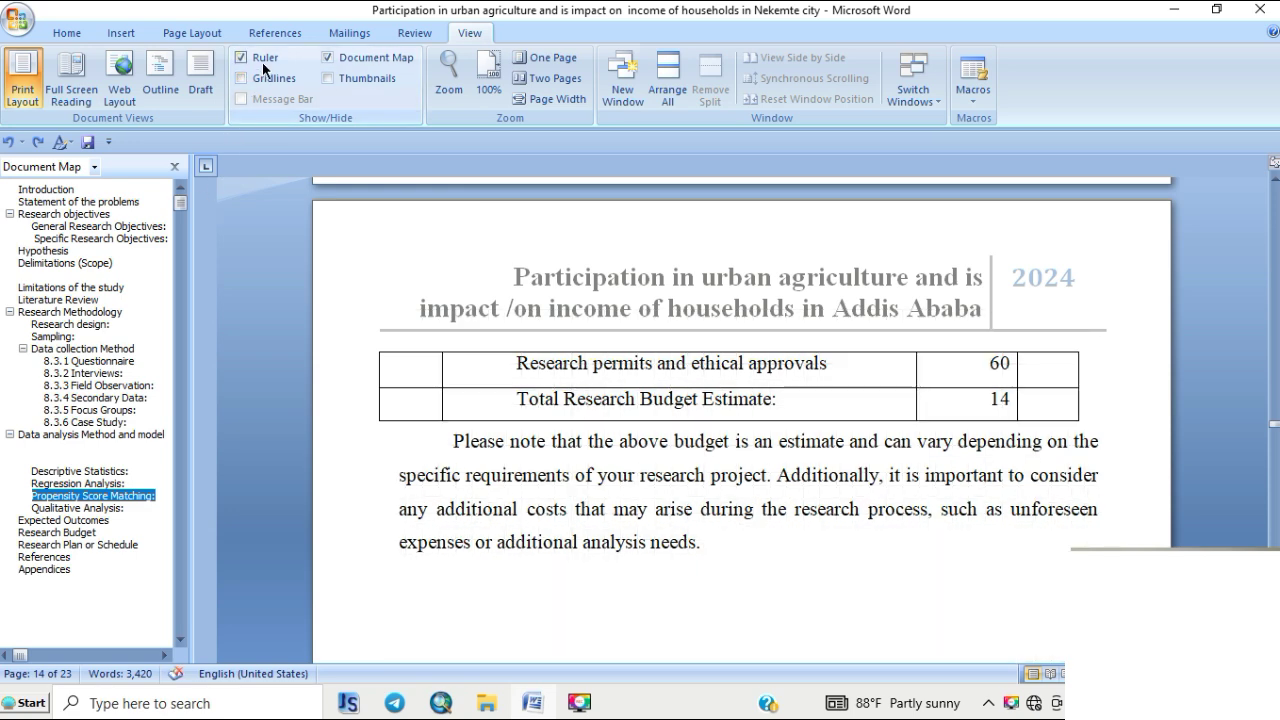
# - Hide and show the ruler repeatedly, including on the Introduction page, leaving it shown
pyautogui.scroll(5, 528, 398)
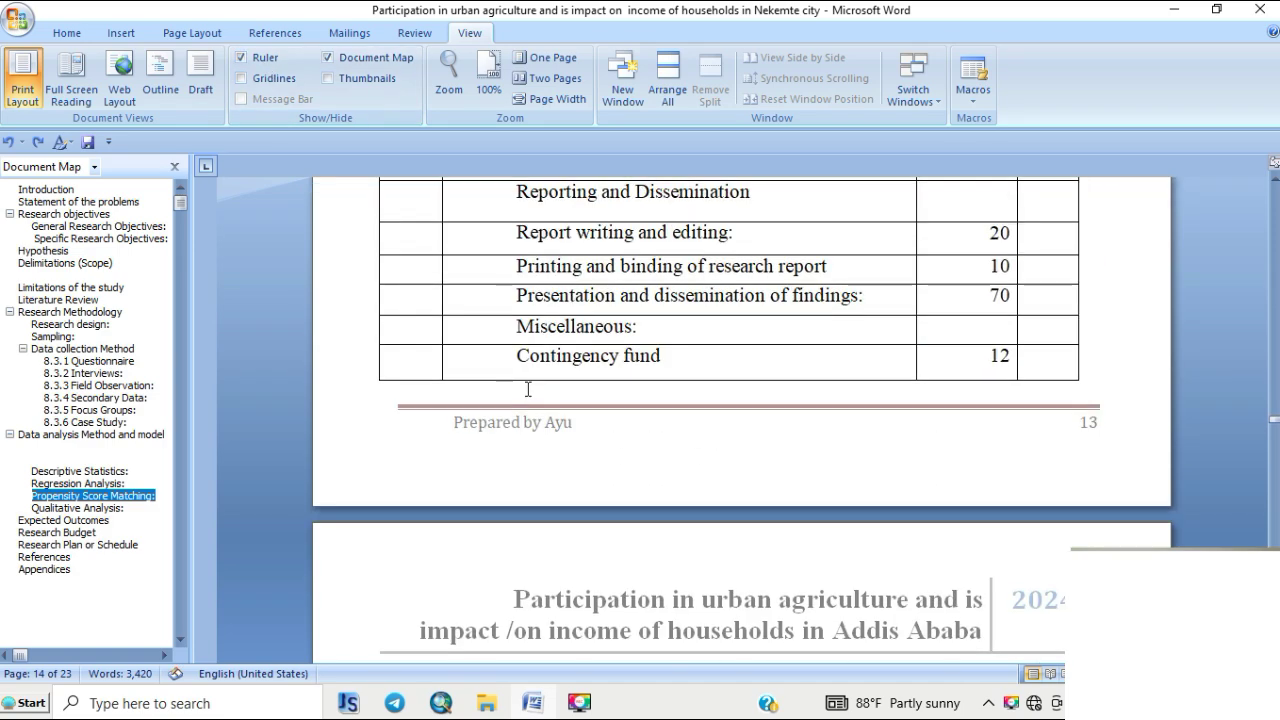
pyautogui.click(259, 58)
pyautogui.click(259, 58)
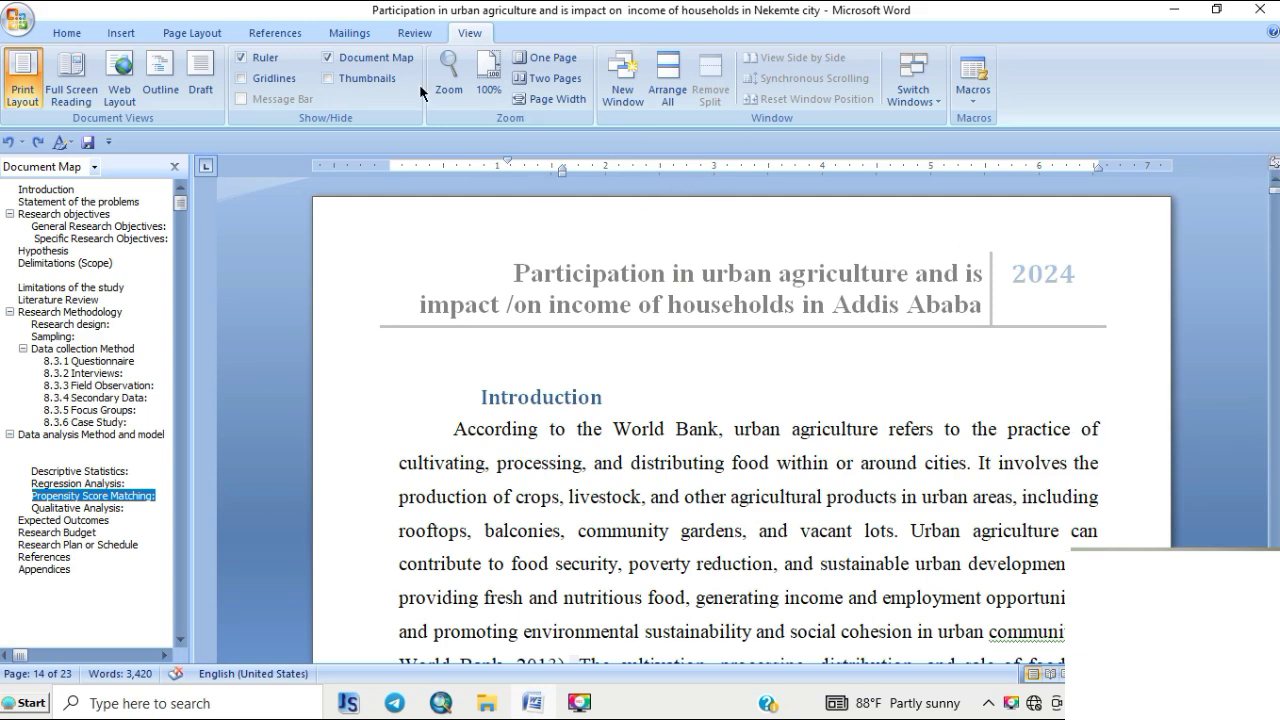
pyautogui.click(261, 59)
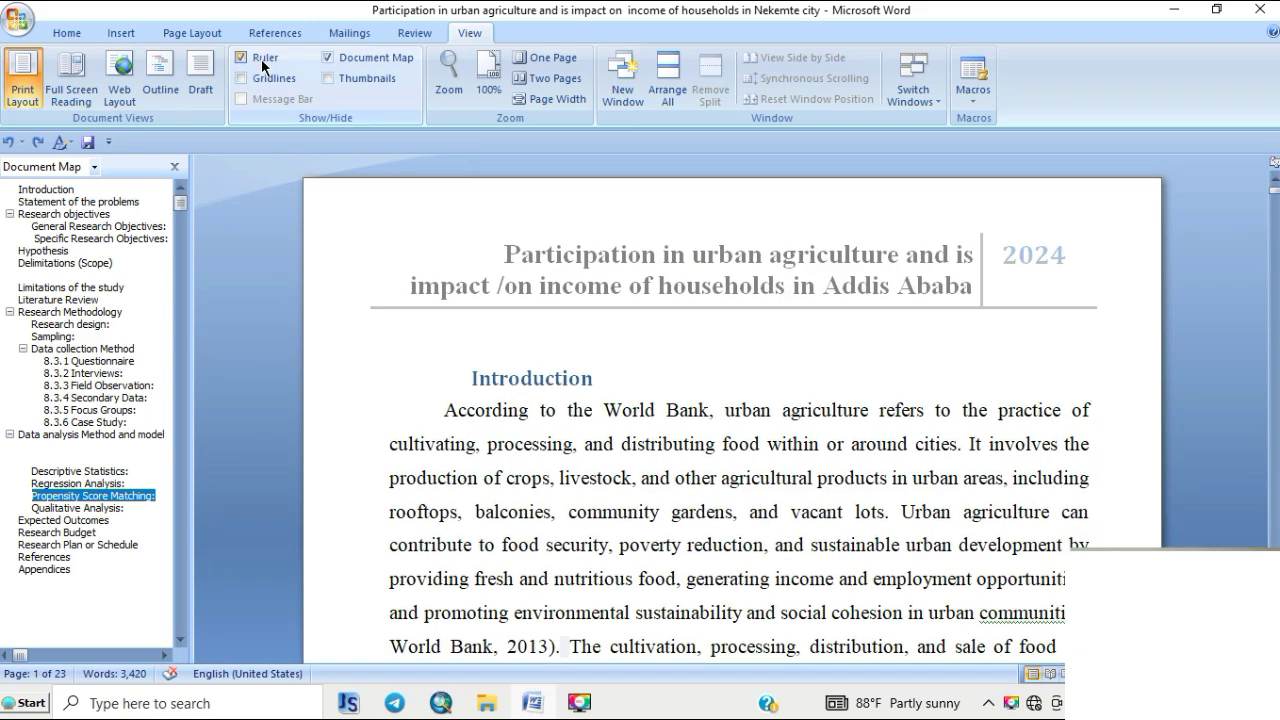
pyautogui.click(261, 59)
pyautogui.click(266, 60)
pyautogui.click(266, 60)
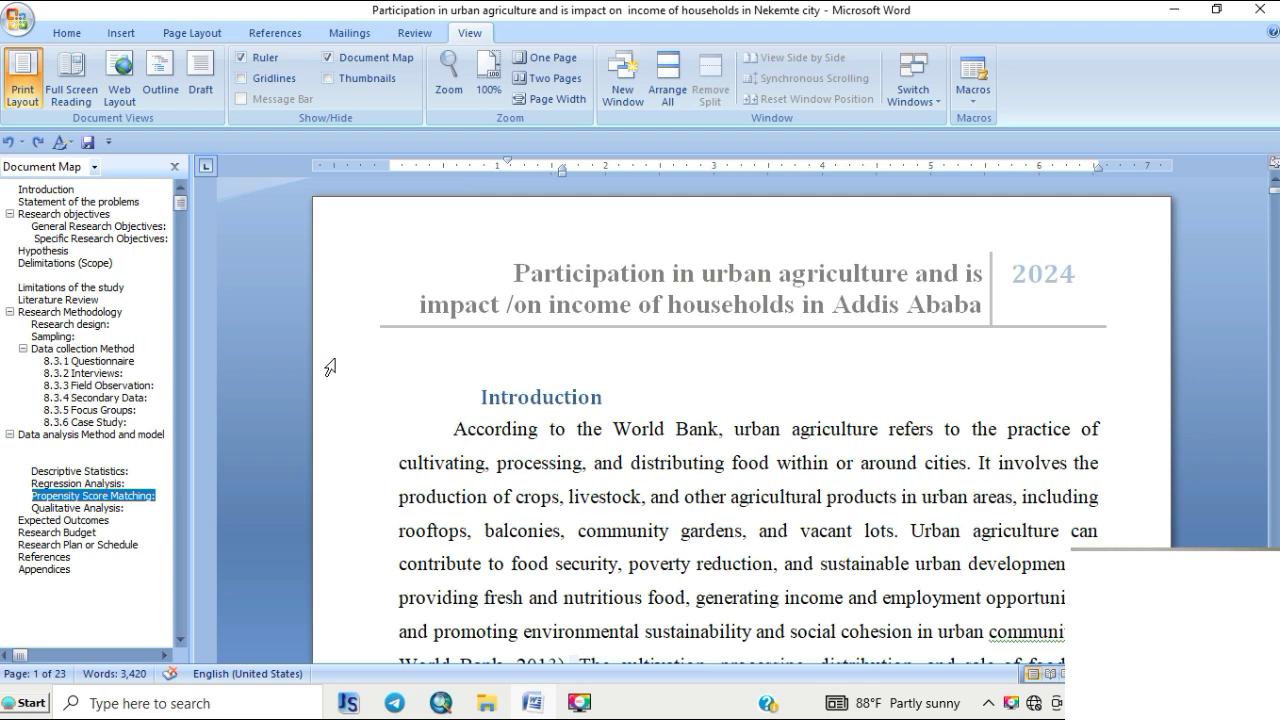
# - Preview the document in Web Layout and Outline view, then close the outline to return to Print Layout
pyautogui.click(125, 66)
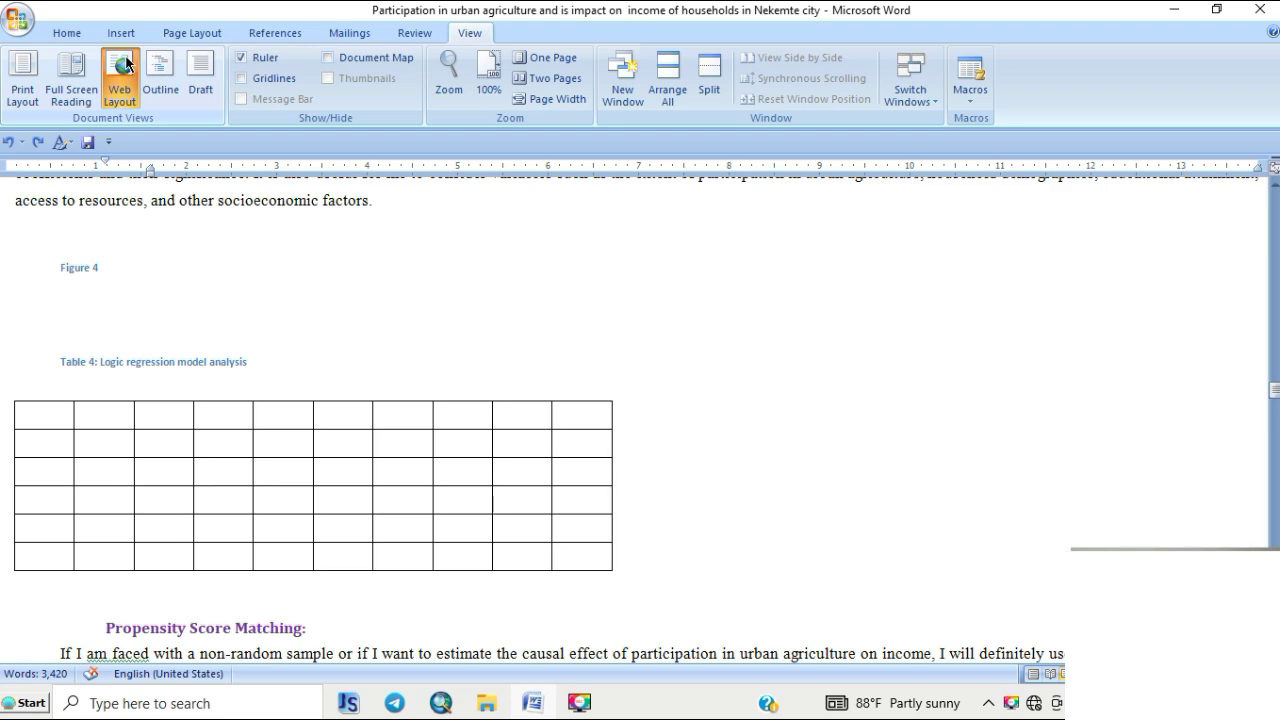
pyautogui.click(159, 72)
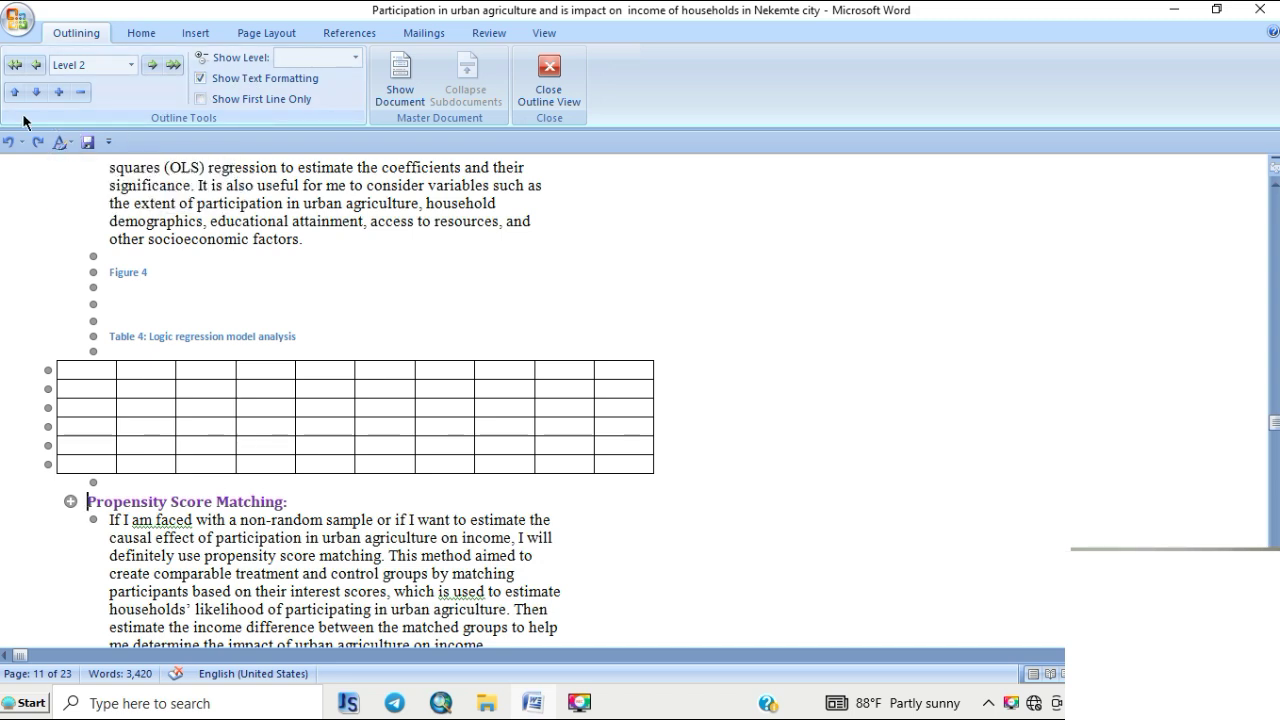
pyautogui.click(548, 80)
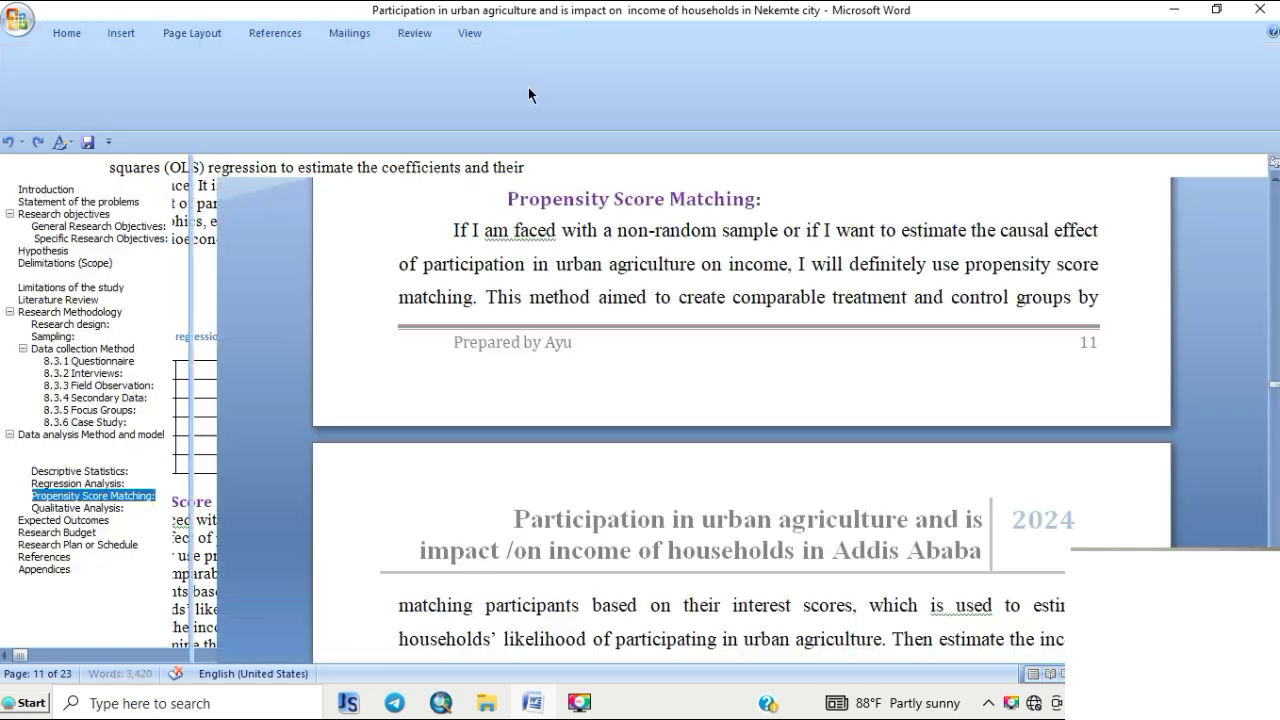
pyautogui.click(460, 31)
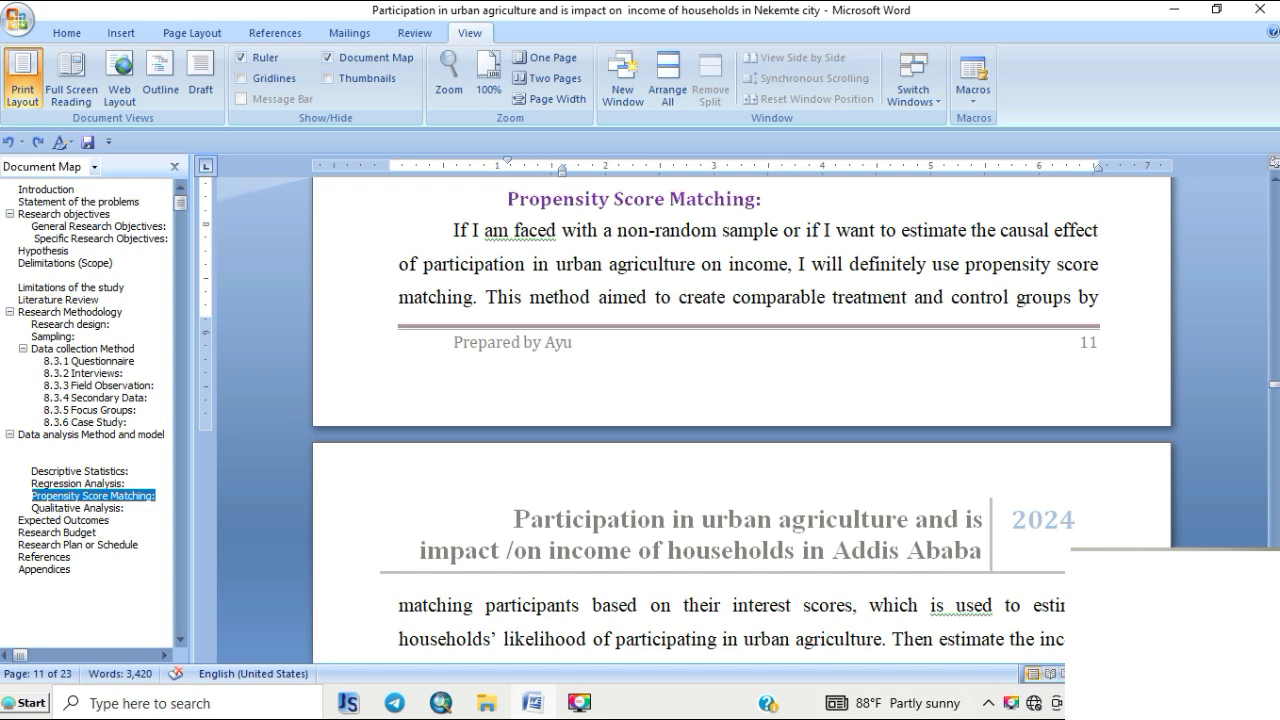
# - Enlarge the page view by two zoom increments
pyautogui.click(1256, 674)
pyautogui.click(1256, 674)
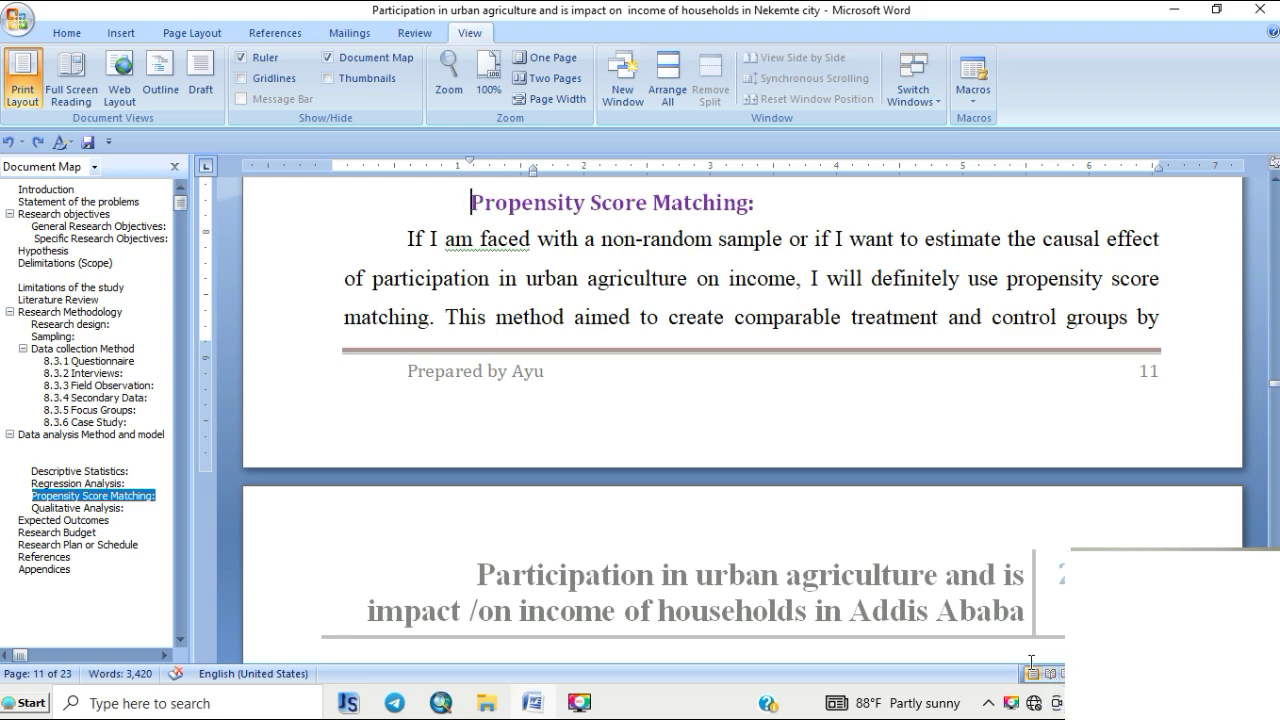
pyautogui.scroll(-3, 897, 479)
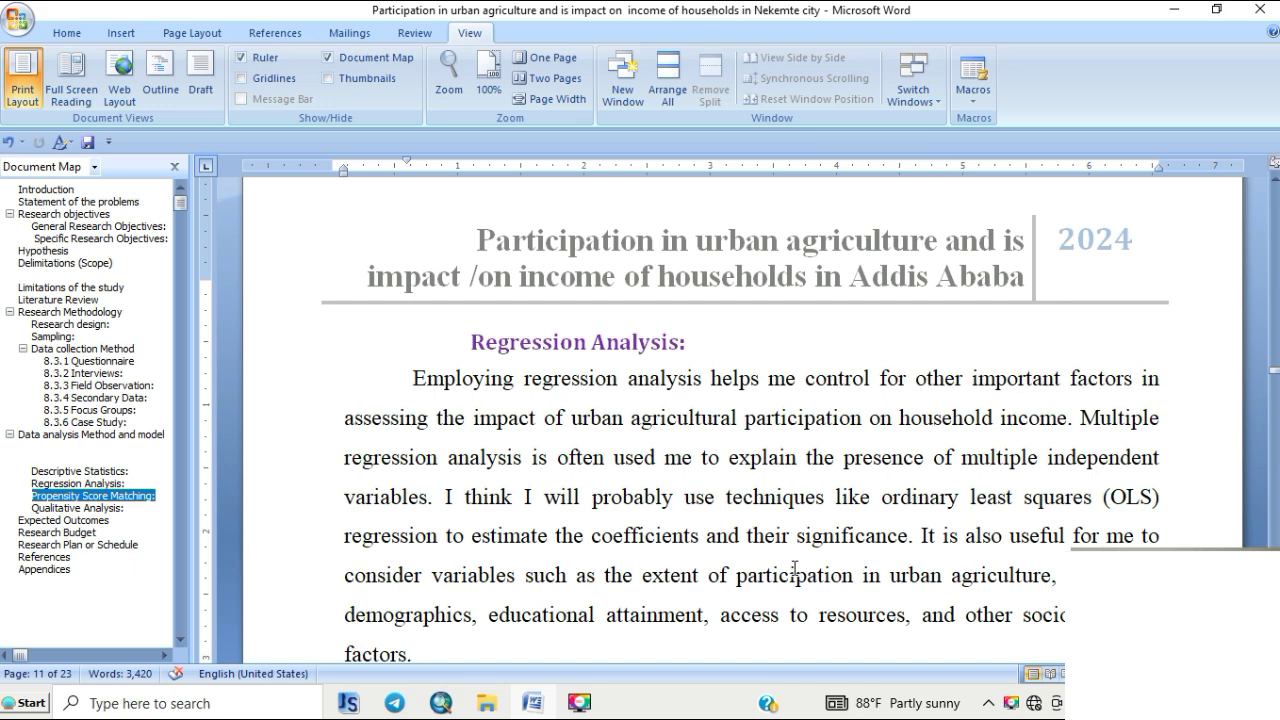
# - Try inserting a comment at the word "use" in the Regression Analysis paragraph, then undo it
pyautogui.click(685, 497)
pyautogui.click(415, 33)
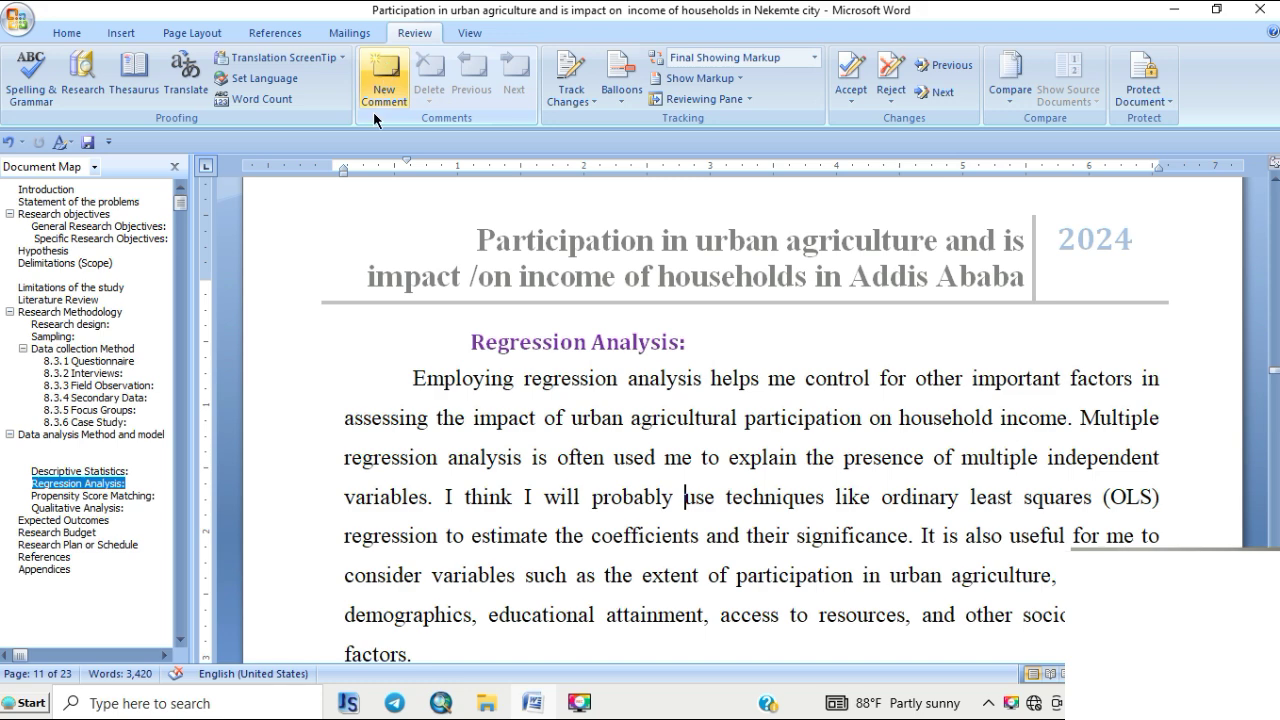
pyautogui.click(66, 40)
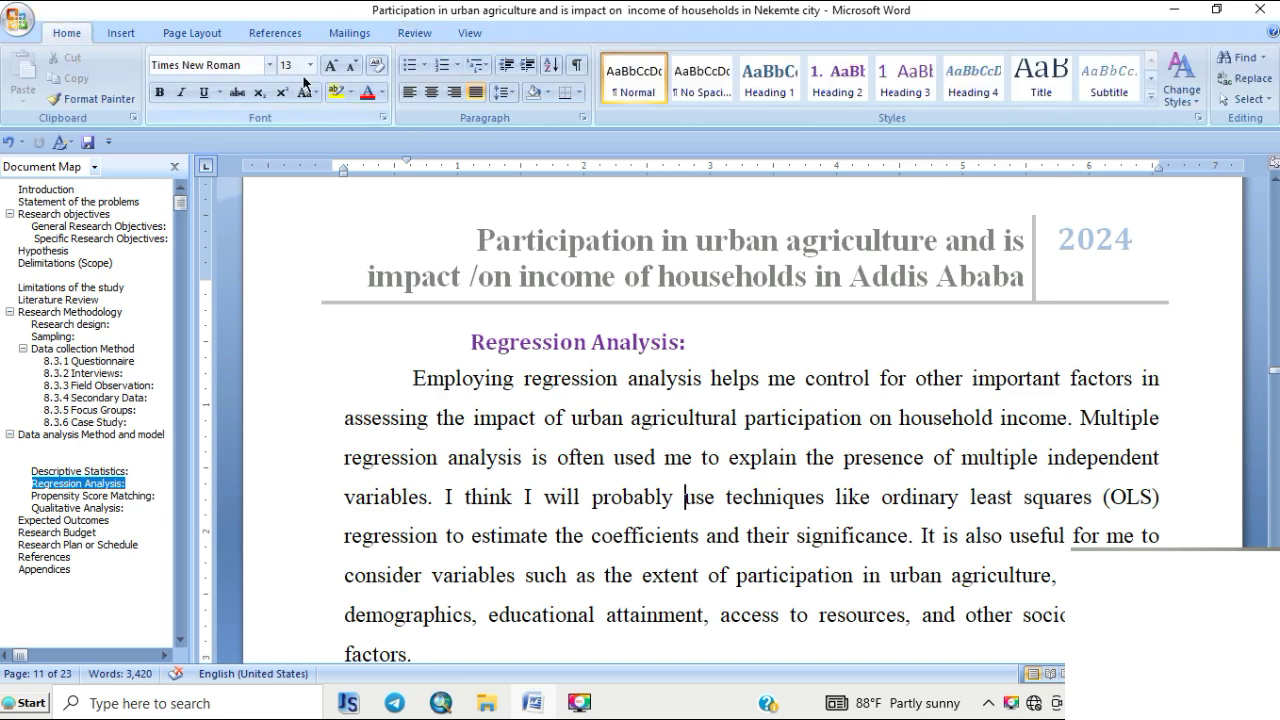
pyautogui.click(411, 35)
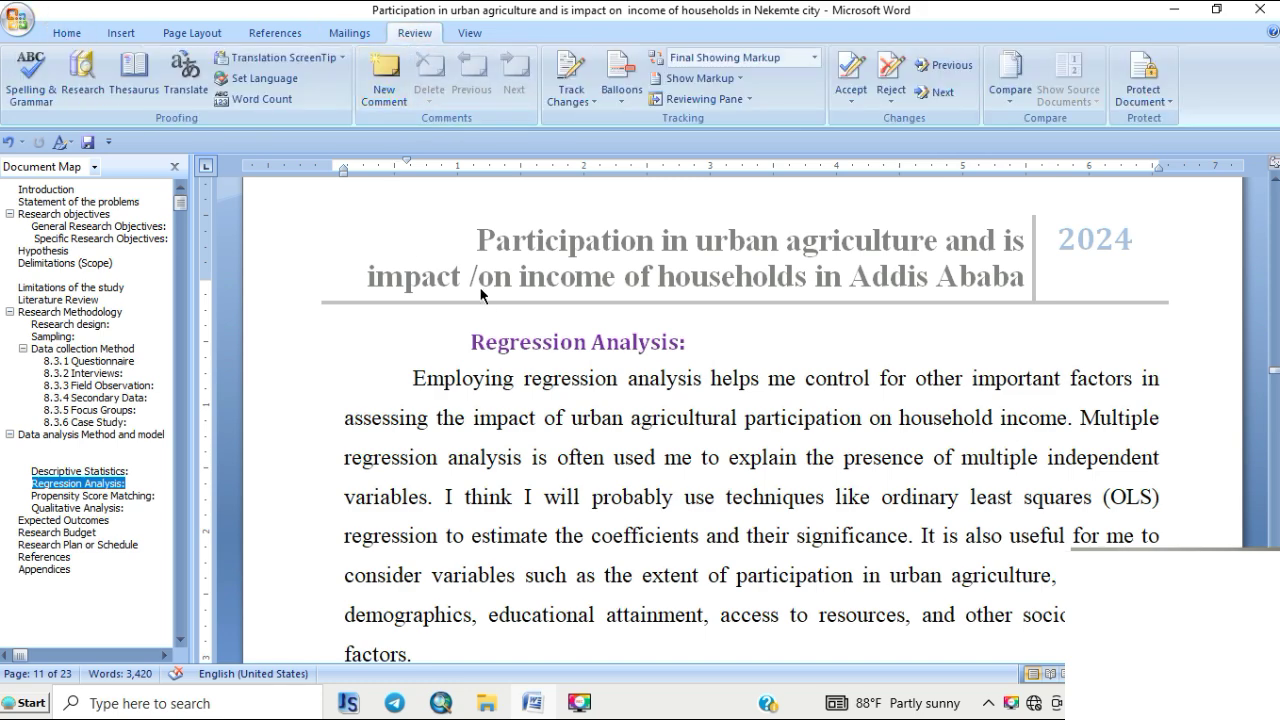
pyautogui.click(385, 90)
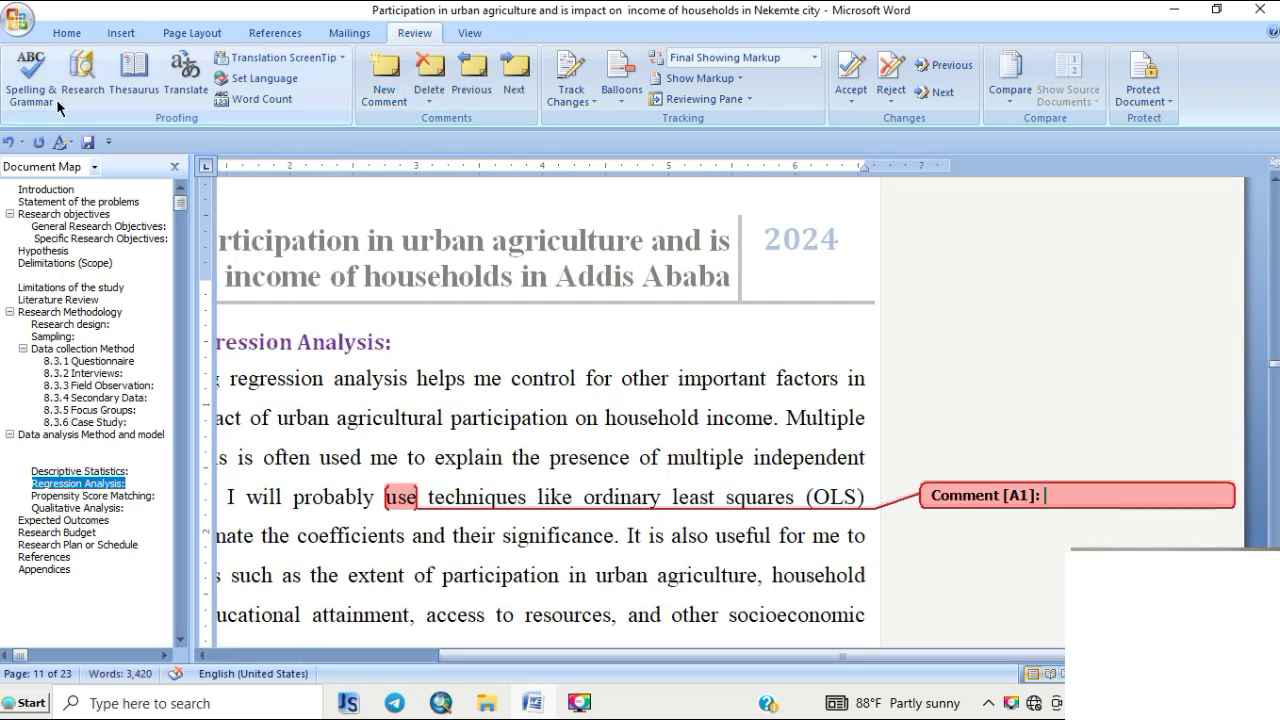
pyautogui.click(10, 142)
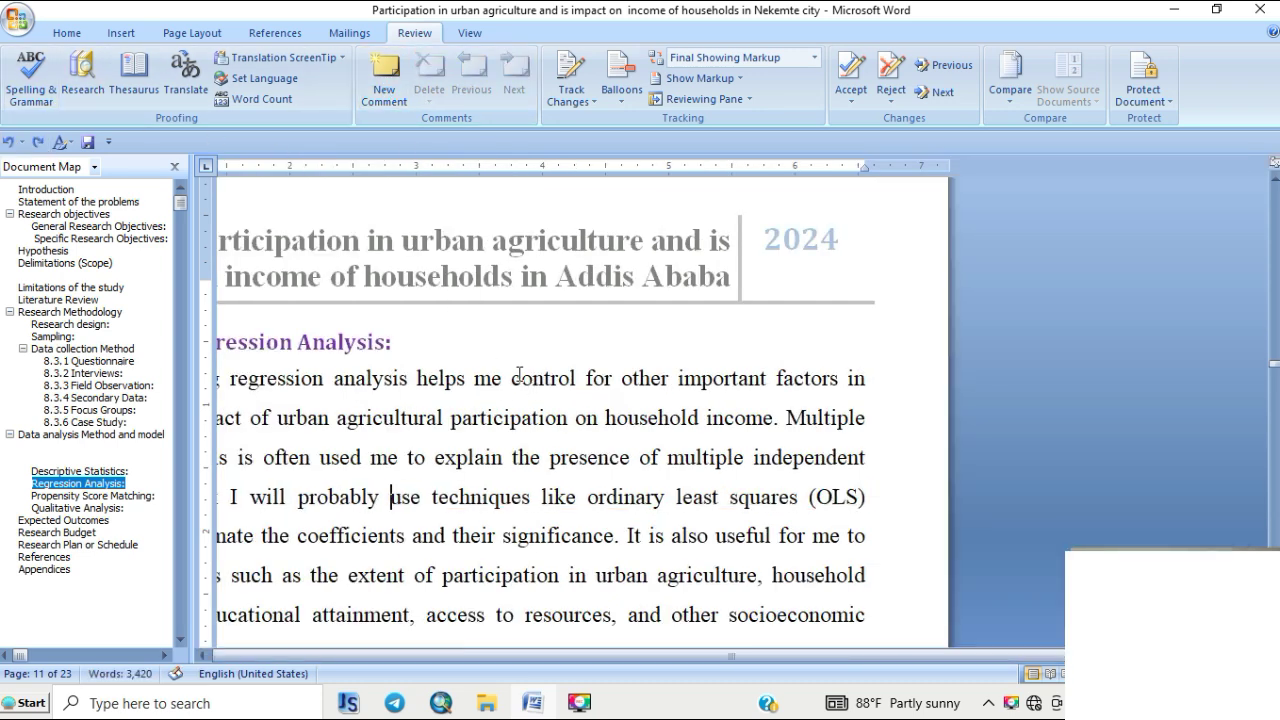
# - Attach a comment reading "Jgjshsdjcgdsjhds hjgshyjxcshagdhg h" to the first two sentences under Regression Analysis
pyautogui.moveTo(969, 657); pyautogui.dragTo(910, 660)
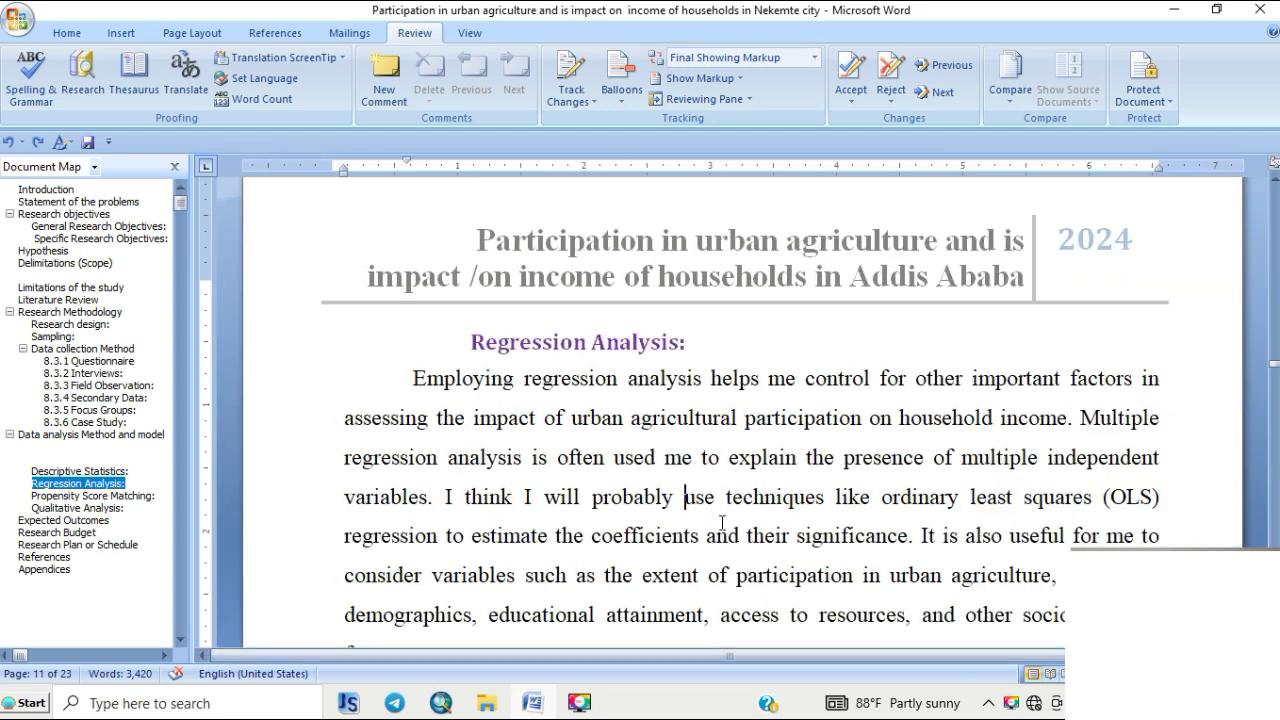
pyautogui.doubleClick(451, 380)
pyautogui.moveTo(451, 380); pyautogui.dragTo(433, 494)
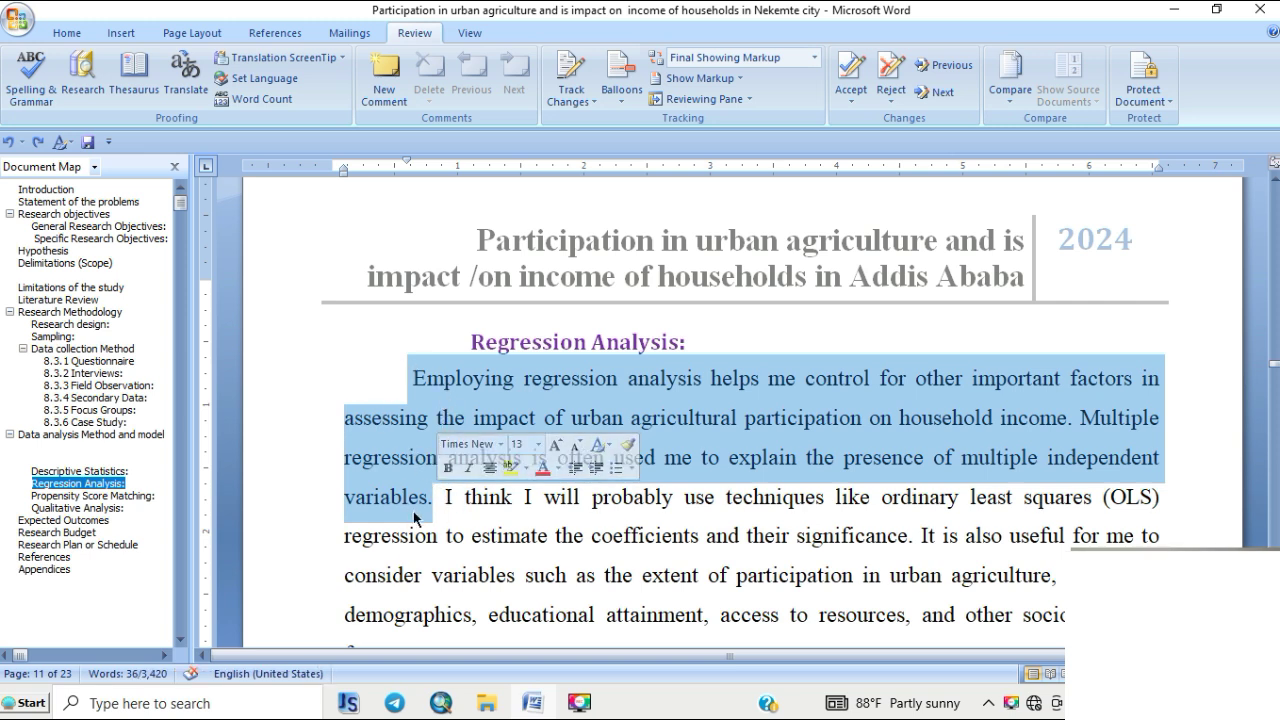
pyautogui.click(384, 90)
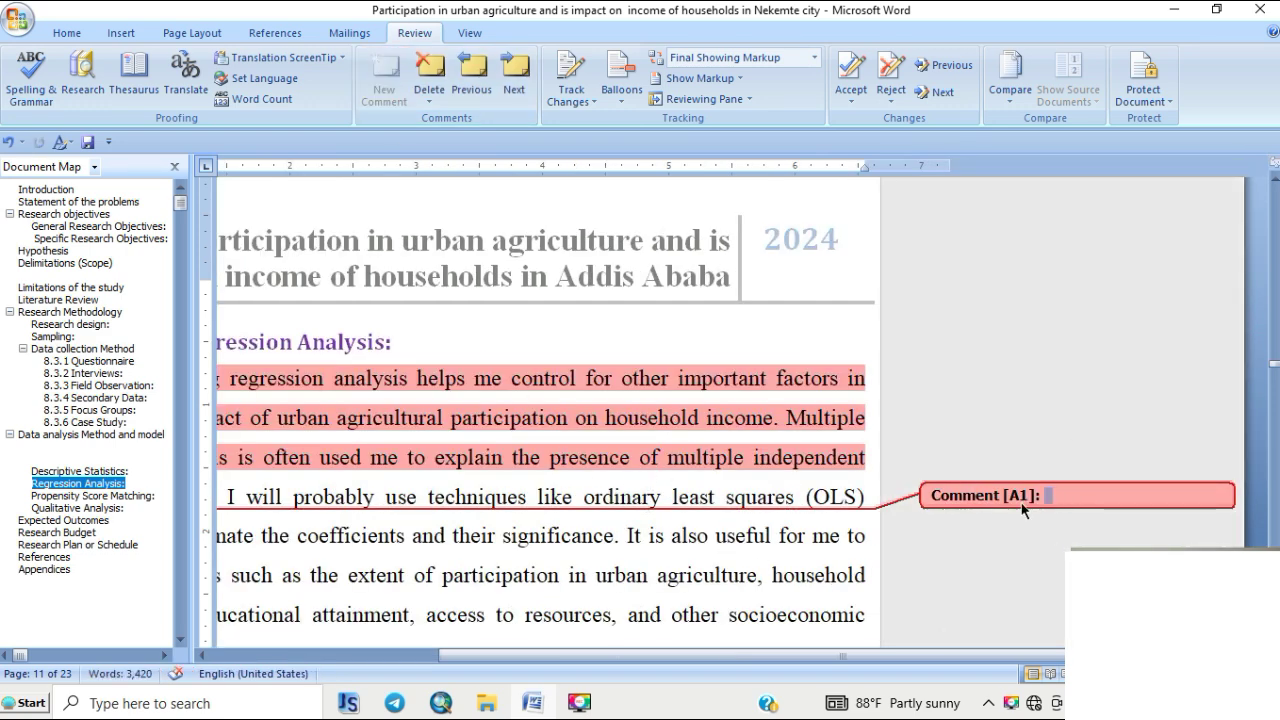
pyautogui.write('jgjshsdjcgdsjhds')
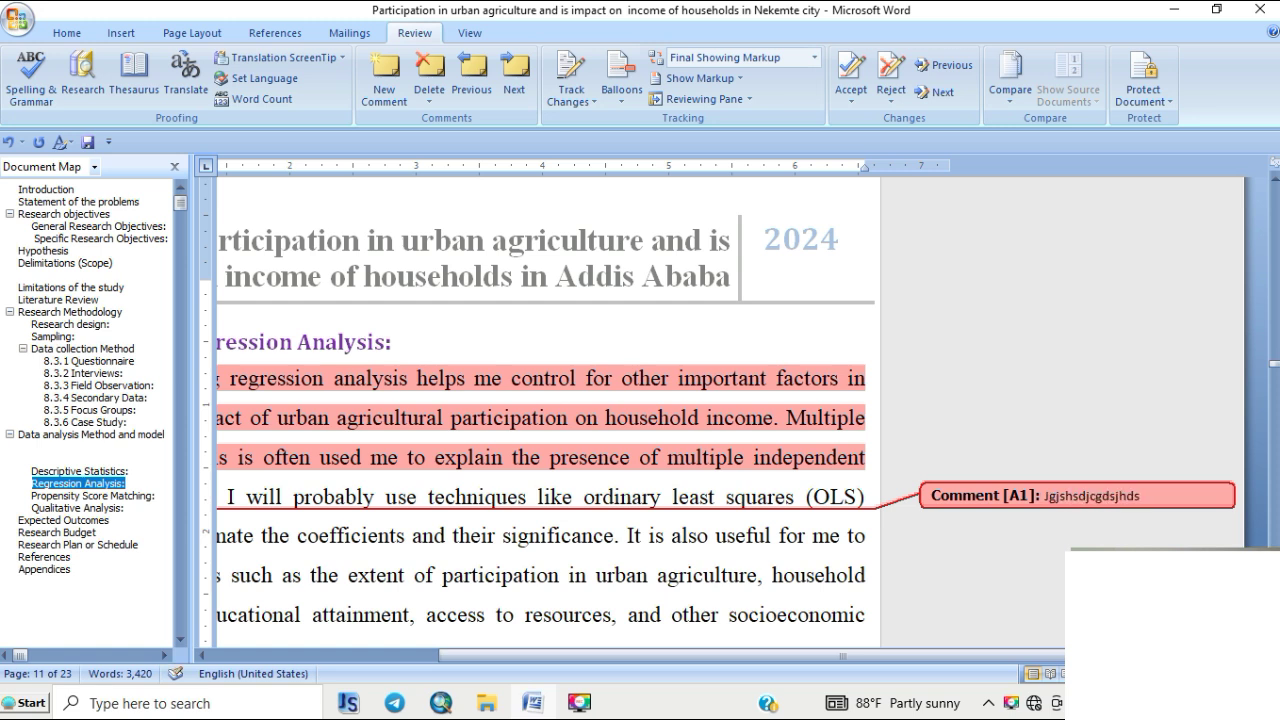
pyautogui.write(' hjgshyjxcshagdhg h')
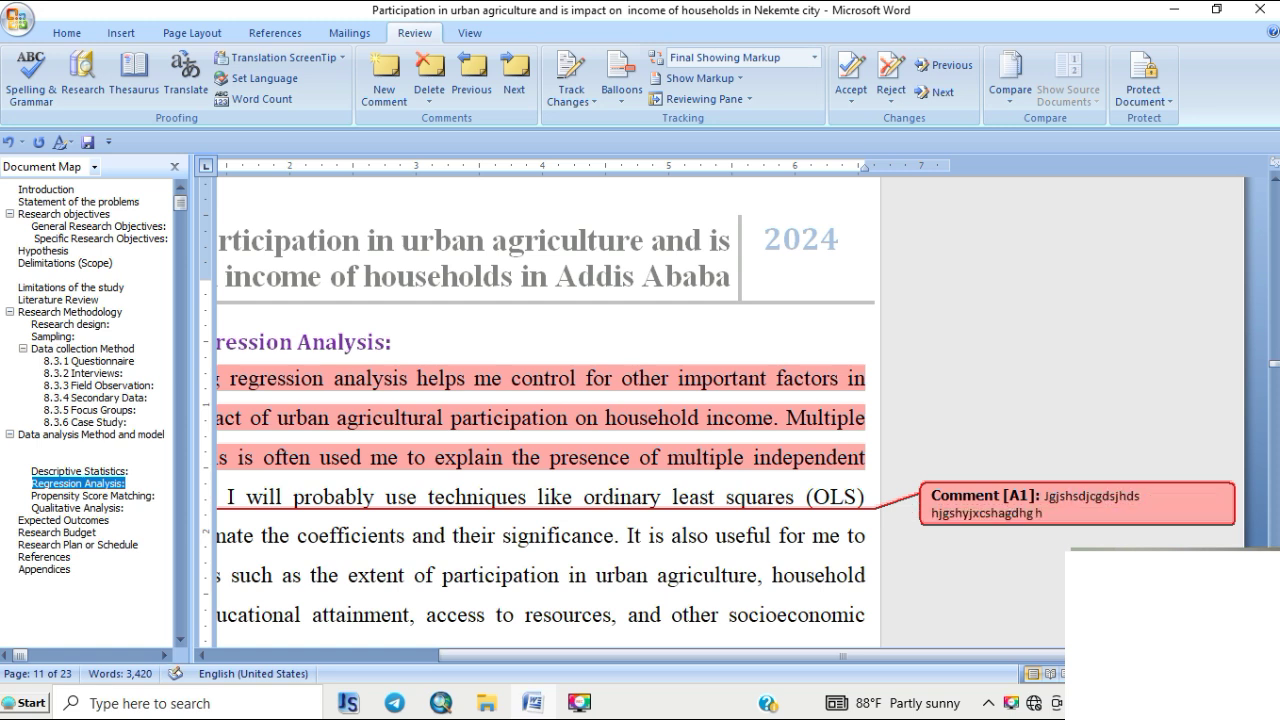
# - Extend the comment on the Regression Analysis paragraph with the text "hgchsadgxcashgh gsacfasgxasgh vhgxvasggghasxg"
pyautogui.write('hgchsadgxcashgh gsacfasgxasgh')
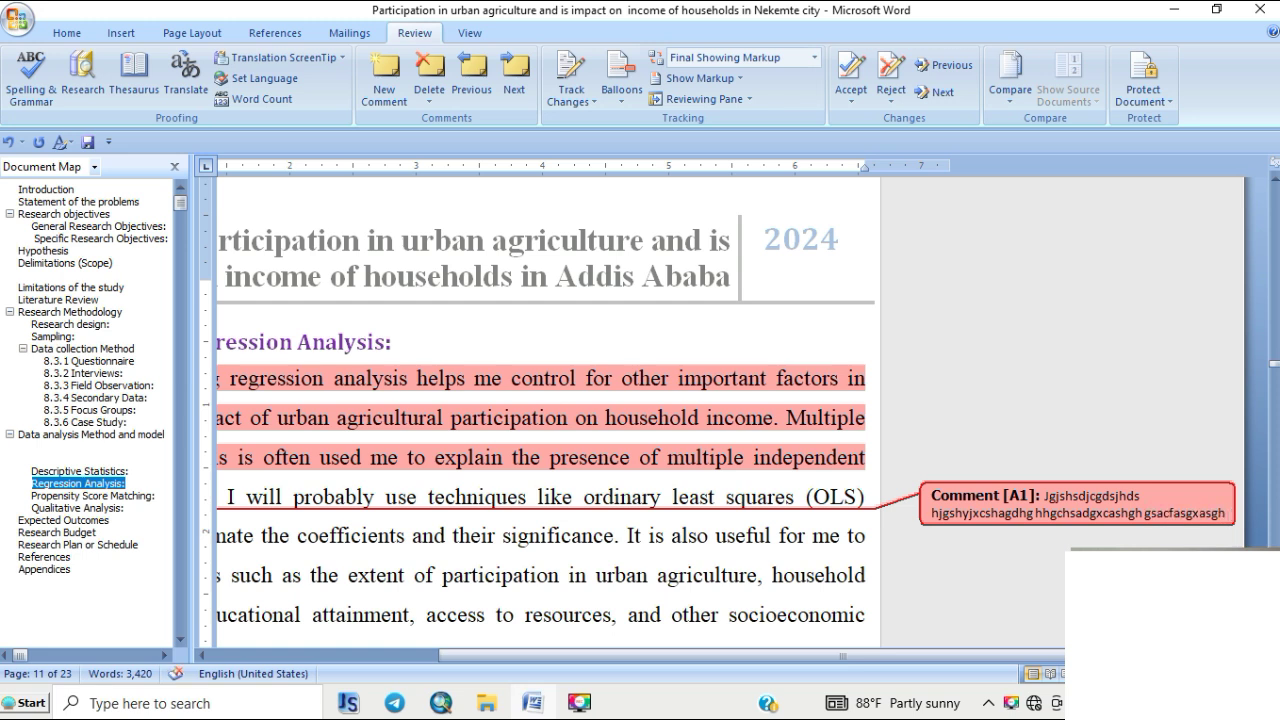
pyautogui.write(' vhgxvasggghasxg')
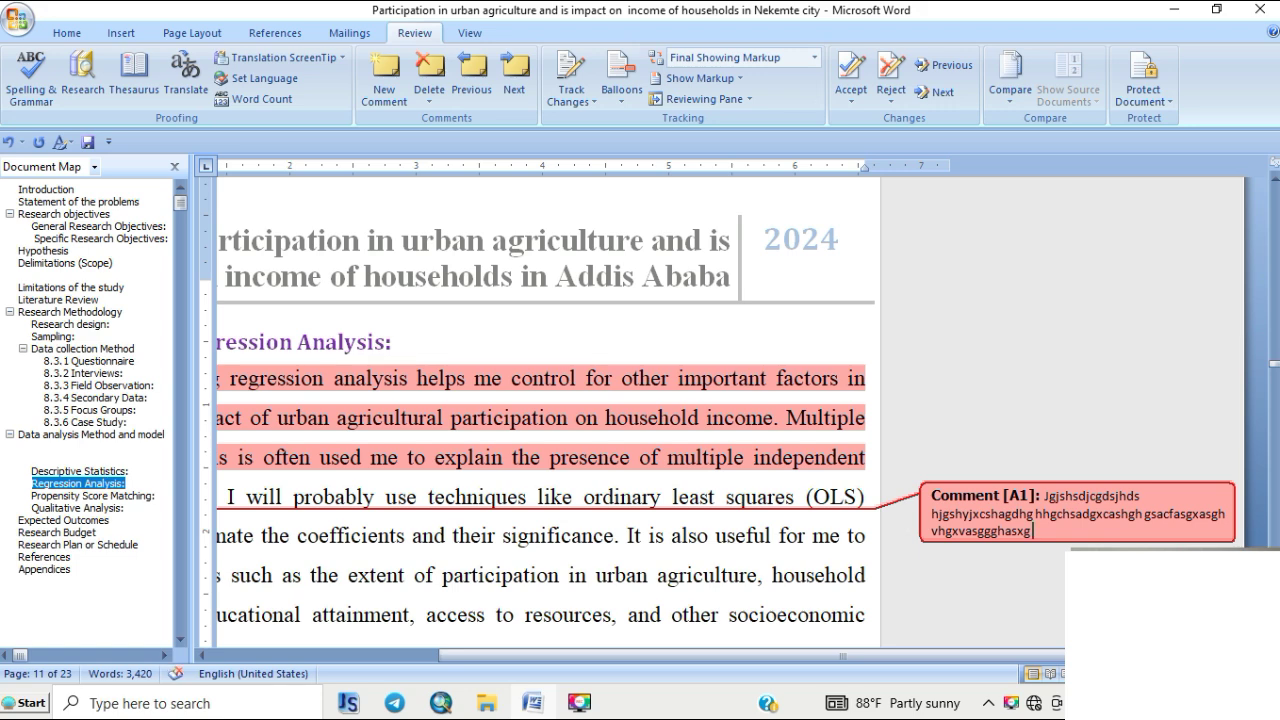
# - Insert a new comment on the Sampling and Data Collection Phase text from "Determine the appropriate sampling technique" through "different urban areas" in the schedule table
pyautogui.moveTo(855, 656); pyautogui.dragTo(511, 660)
pyautogui.scroll(-10, 738, 627)
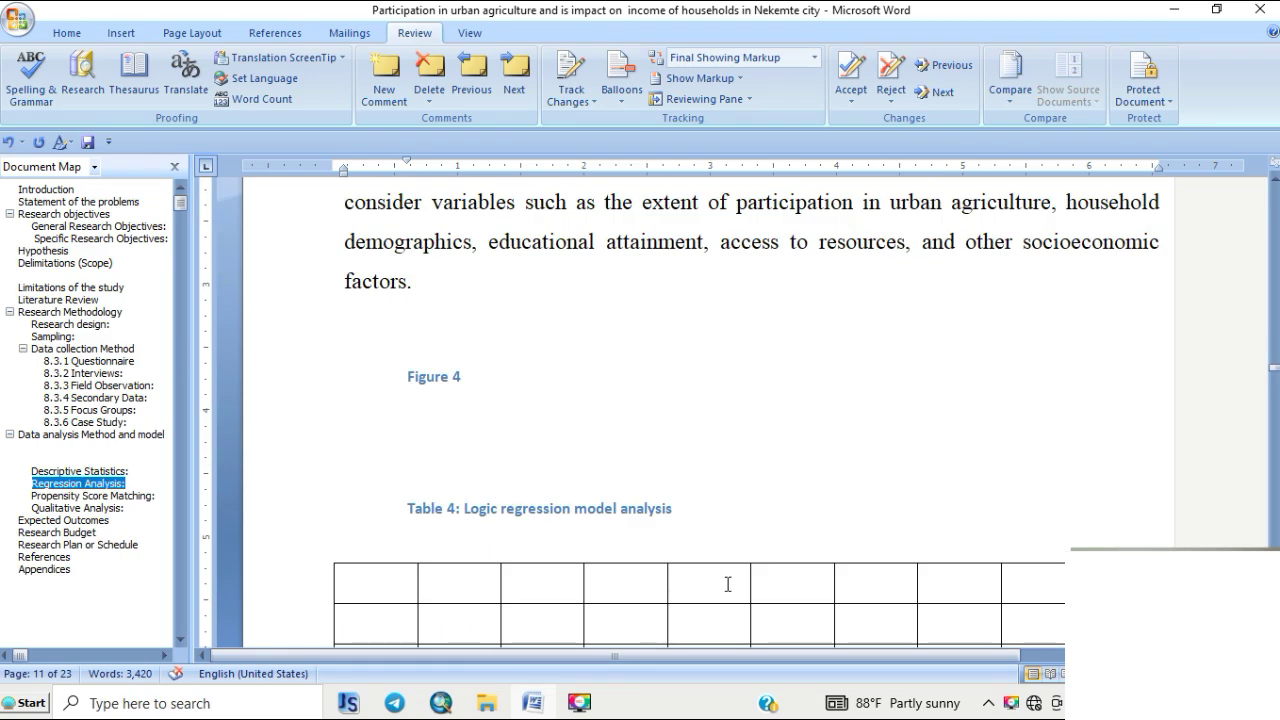
pyautogui.scroll(-15, 738, 627)
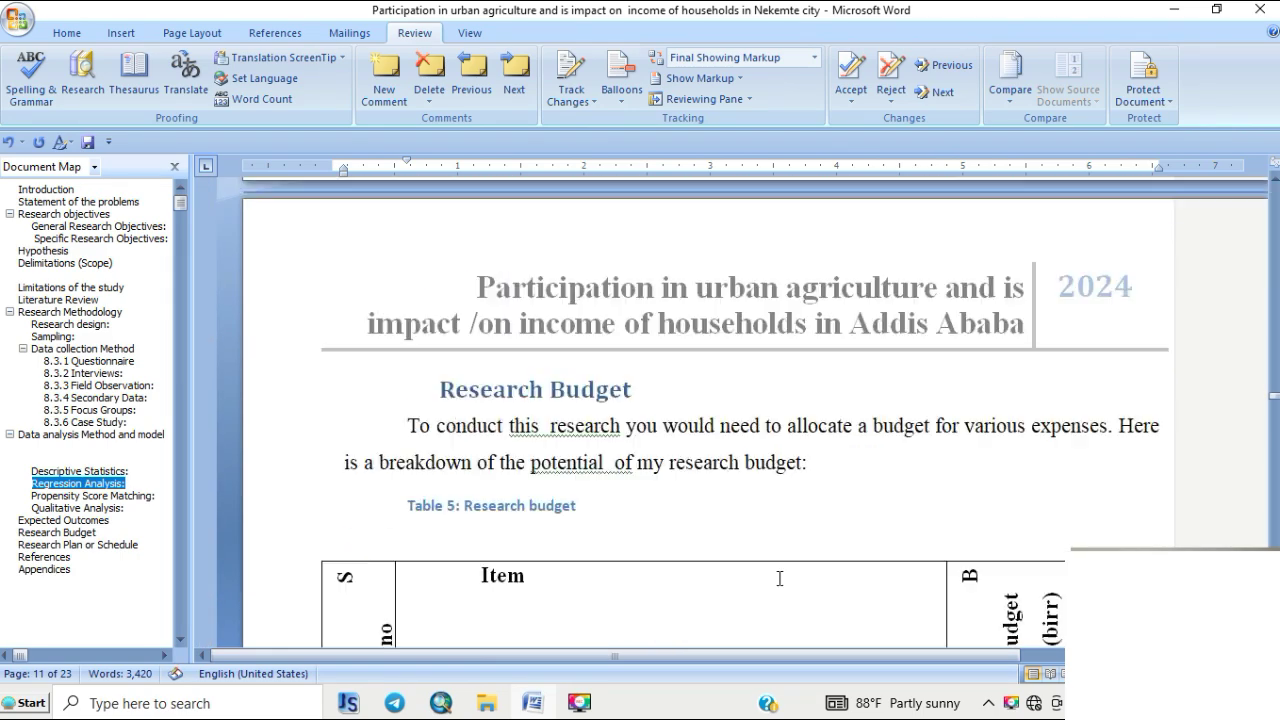
pyautogui.scroll(-12, 806, 531)
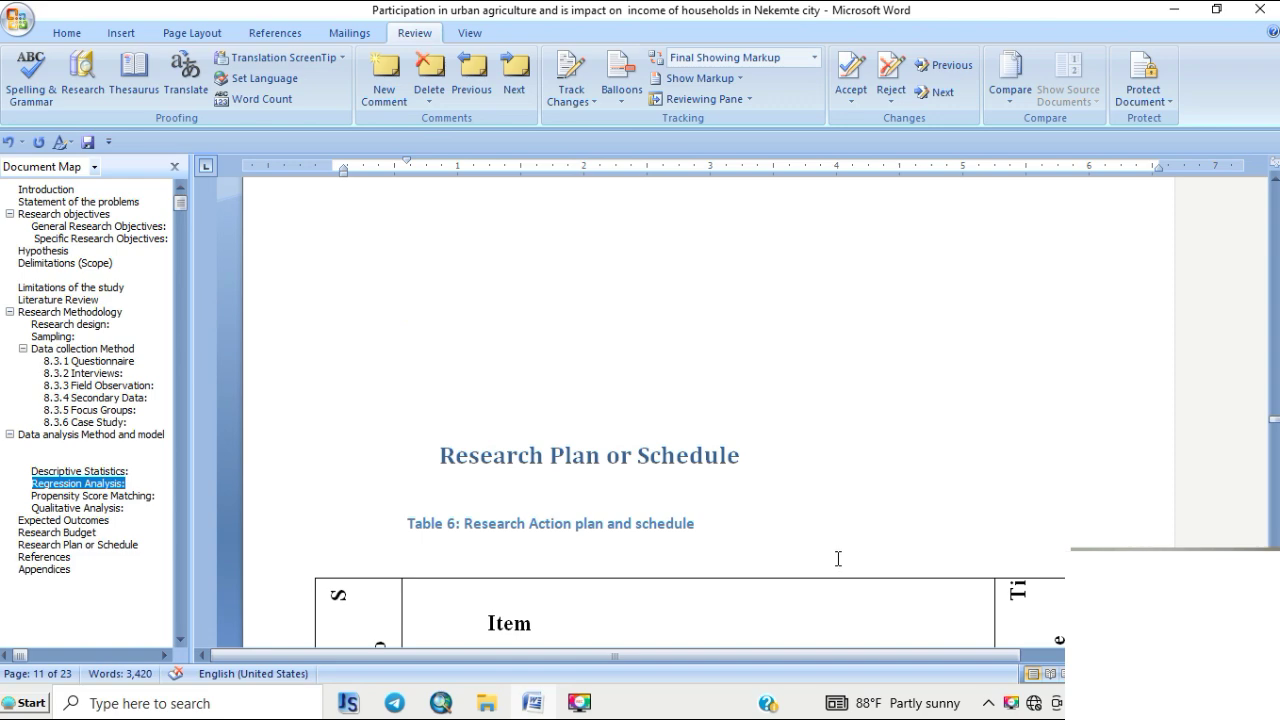
pyautogui.scroll(10, 839, 558)
pyautogui.scroll(-11, 836, 561)
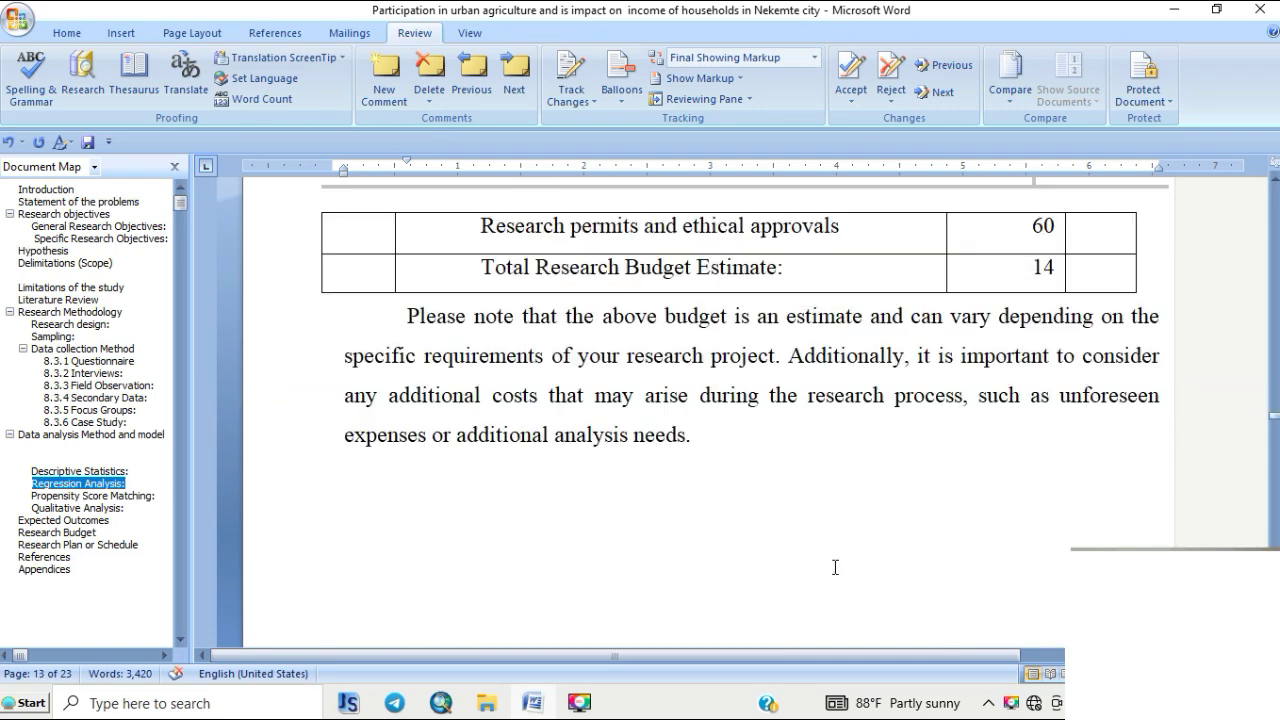
pyautogui.scroll(-20, 836, 561)
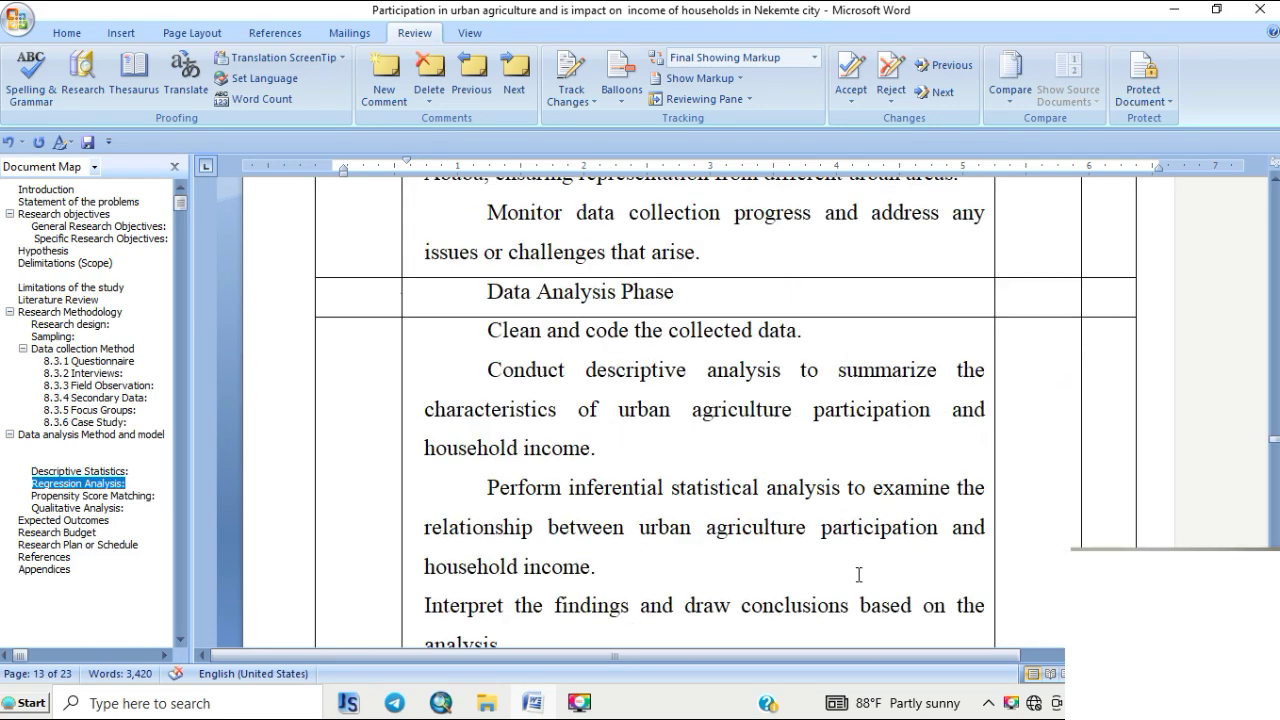
pyautogui.scroll(10, 863, 576)
pyautogui.scroll(-3, 768, 537)
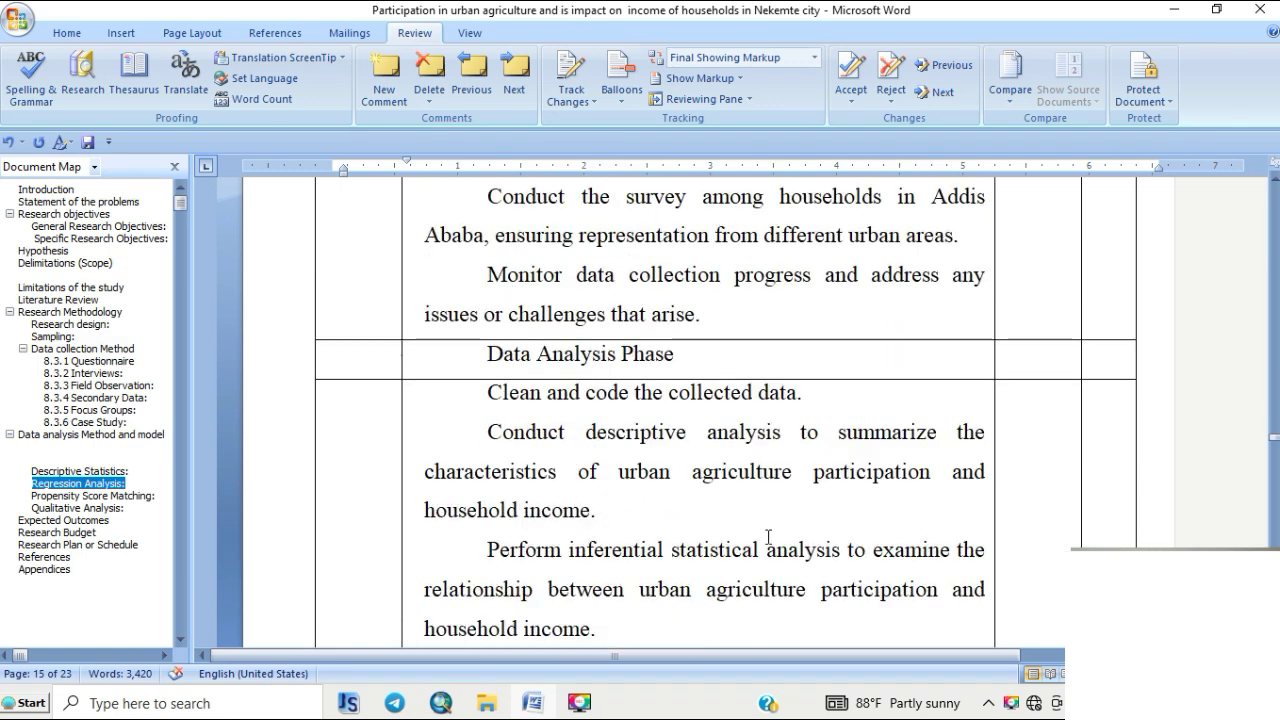
pyautogui.scroll(5, 606, 375)
pyautogui.moveTo(488, 366); pyautogui.dragTo(955, 487)
pyautogui.click(385, 80)
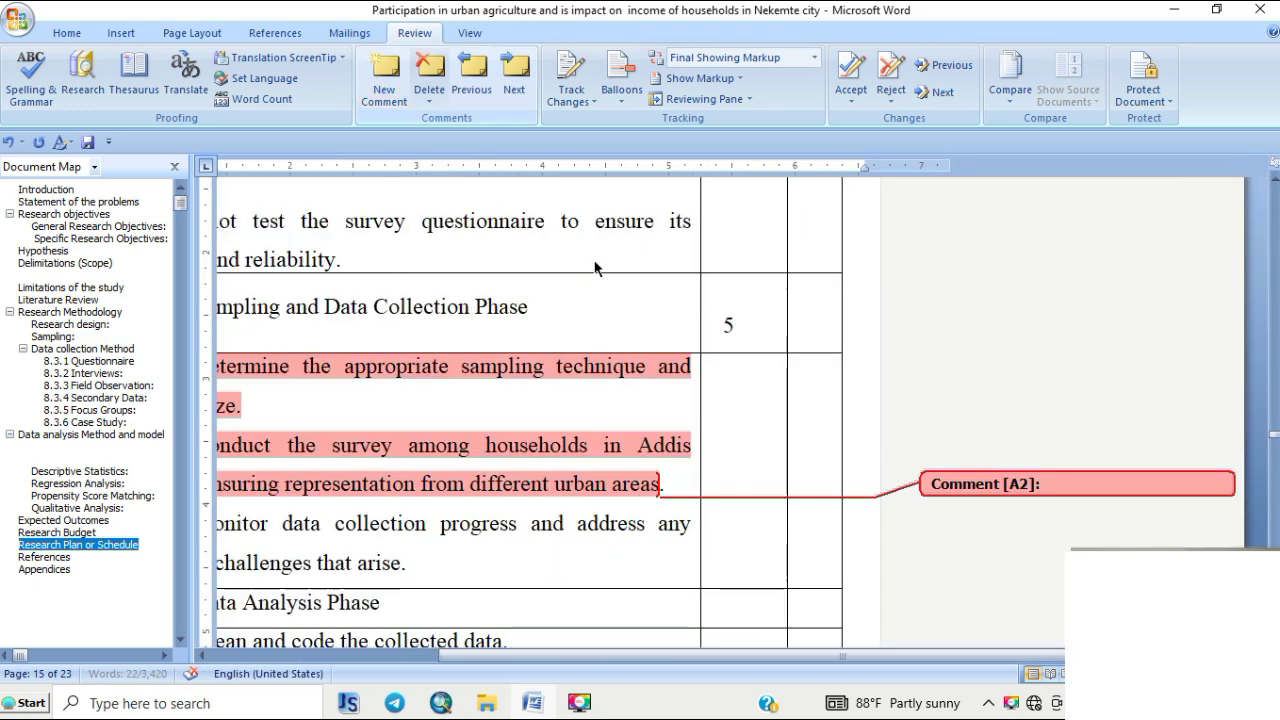
# - Fill the schedule table comment with the lines "Nbvmdscdsj jhzcjsdhchghazsgx", "Hsgdasjhdgahj", "Bvxzbcvsbdc" and "bvzhcvdsz"
pyautogui.click(1107, 483)
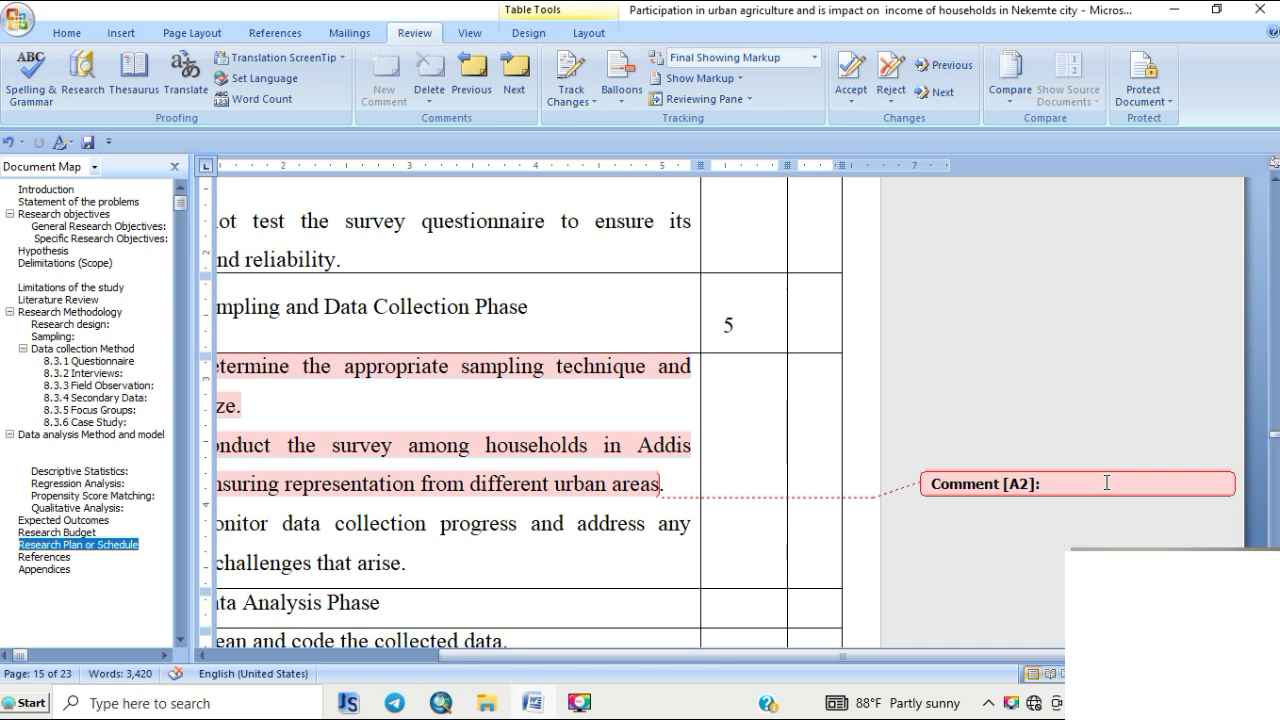
pyautogui.click(1105, 480)
pyautogui.write('nbvmdscdsj ')
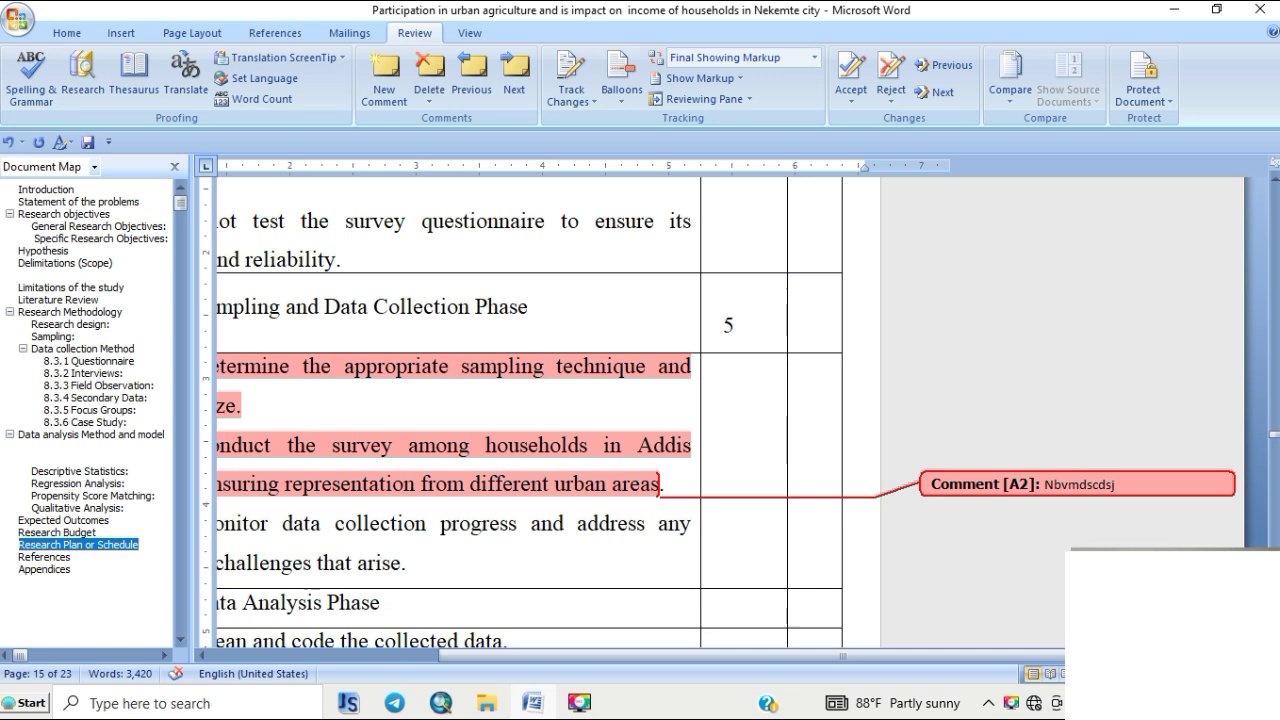
pyautogui.write('jhzcjsdhchghazsgx')
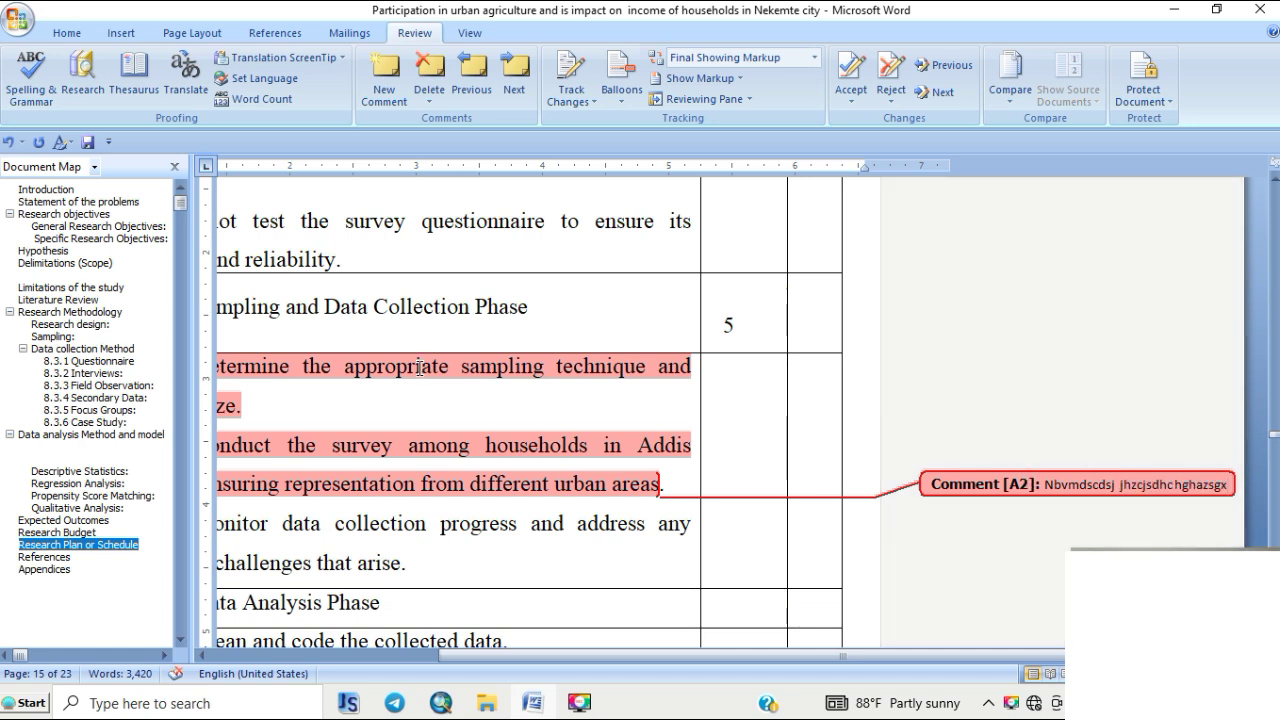
pyautogui.write(' hs')
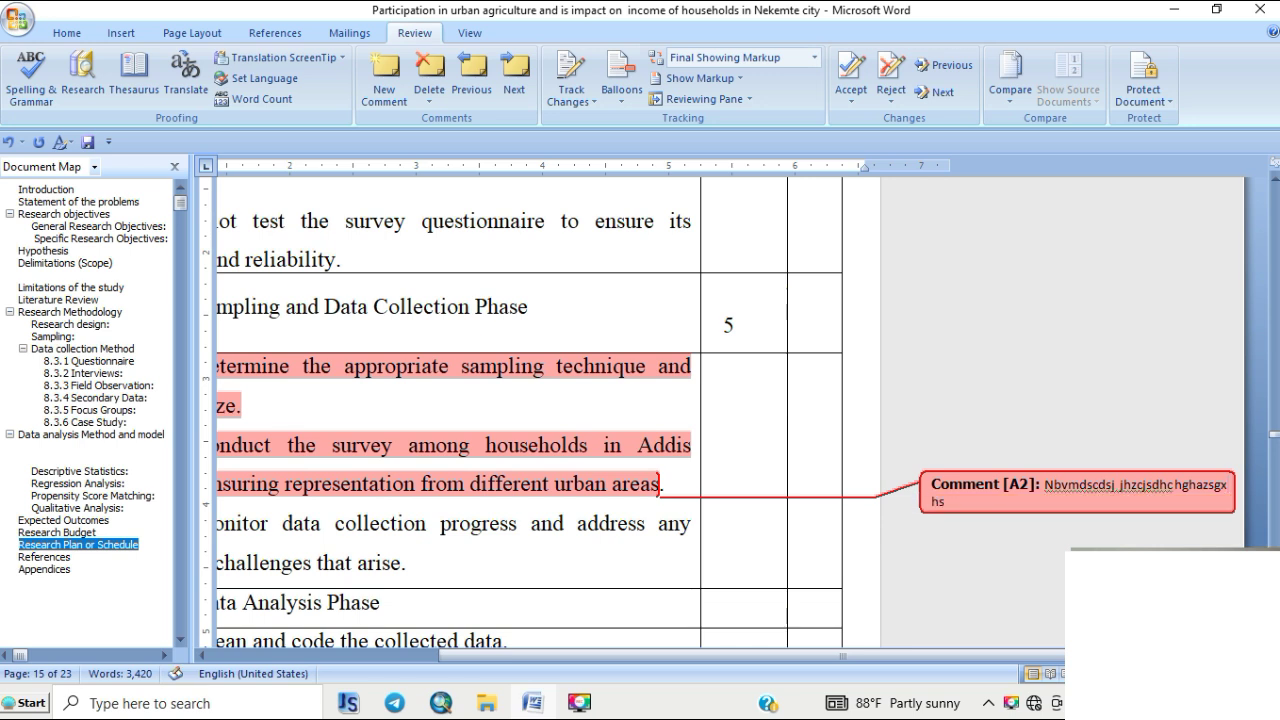
pyautogui.write('gdasjhdgahj')
pyautogui.press('Return')
pyautogui.write('bvxzbcvsbdc')
pyautogui.press('Return')
pyautogui.write('bvxzbcvsb')
# - Insert a new comment on the Appendices question about challenges in urban agriculture, including its answer options through "Other (please specify)"
pyautogui.scroll(5, 887, 493)
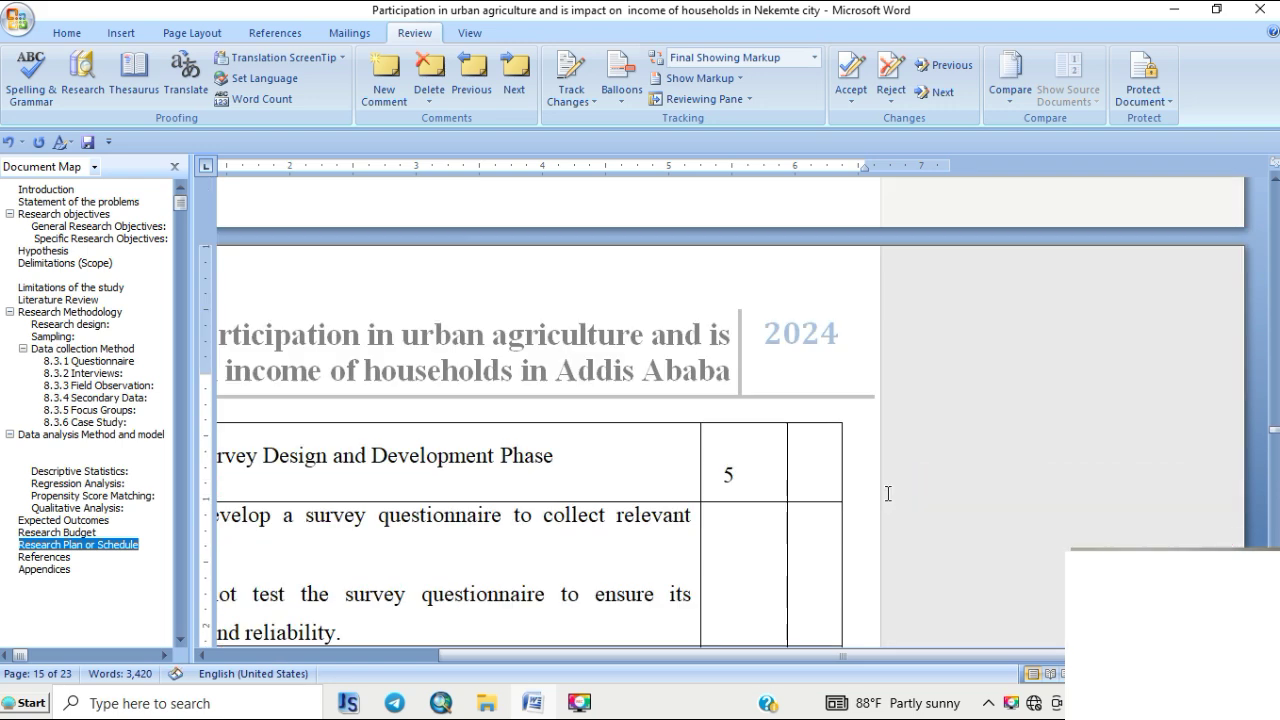
pyautogui.scroll(20, 887, 493)
pyautogui.moveTo(850, 657); pyautogui.dragTo(654, 697)
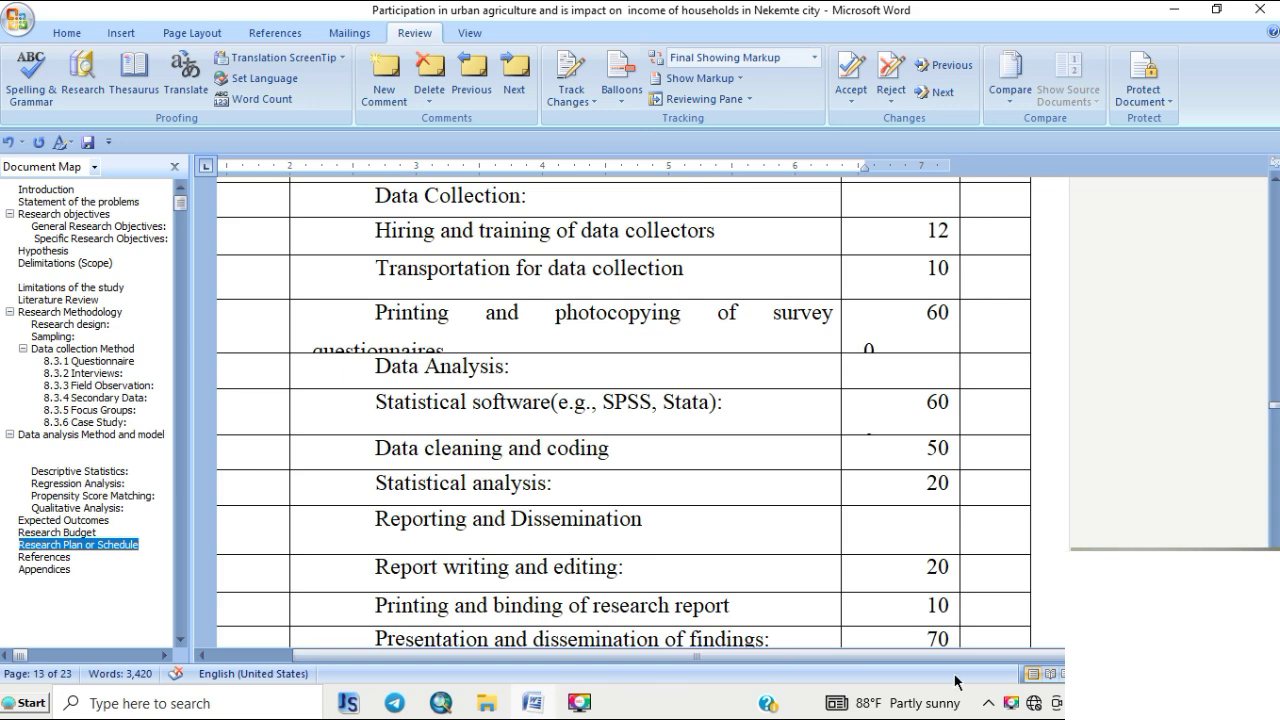
pyautogui.moveTo(904, 658); pyautogui.dragTo(609, 697)
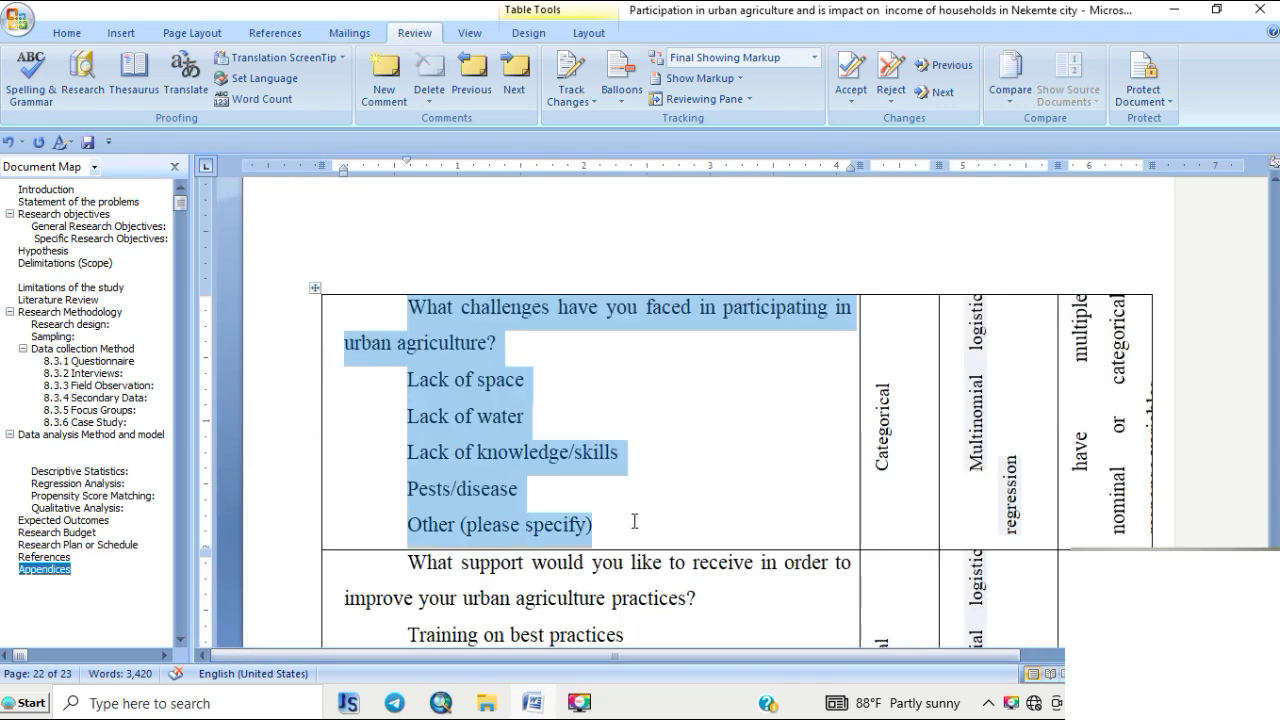
pyautogui.click(384, 78)
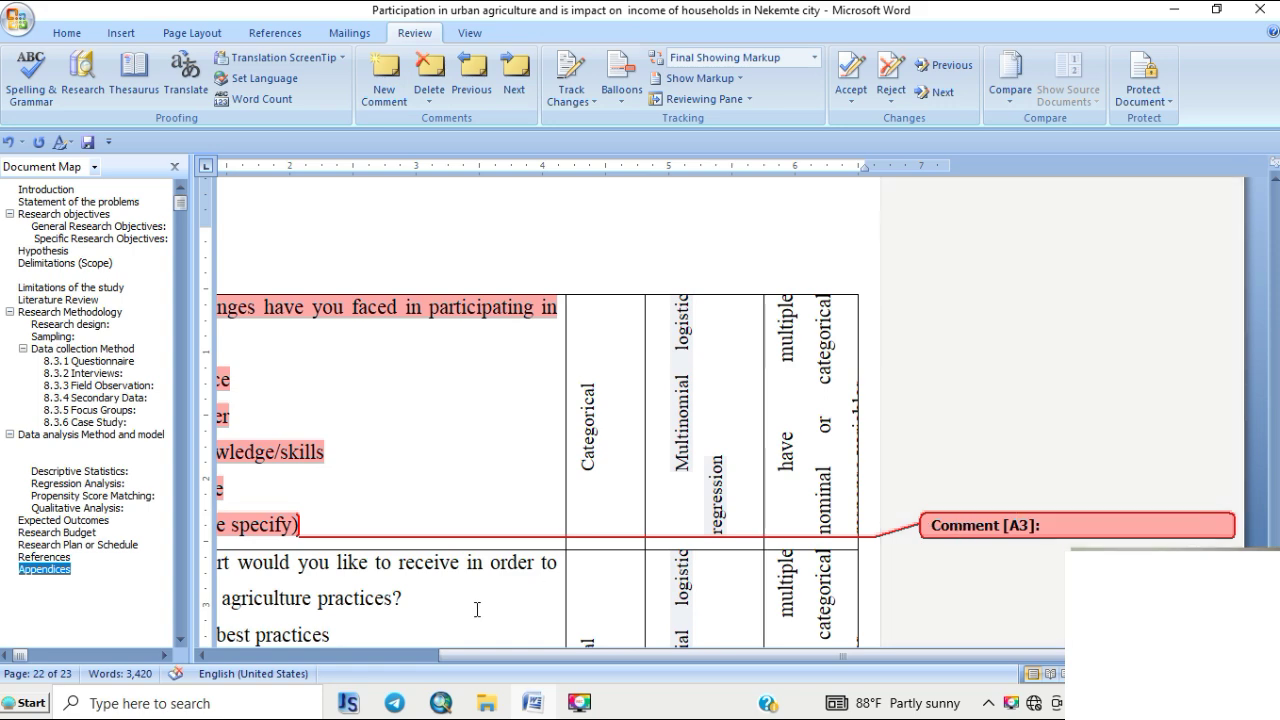
# - Copy the next question's text from "would you like to receive" through "(e.g. seeds, fertilizer, tools)" and paste it into the empty comment
pyautogui.scroll(-3, 360, 515)
pyautogui.moveTo(500, 428); pyautogui.dragTo(269, 323)
pyautogui.rightClick(285, 317)
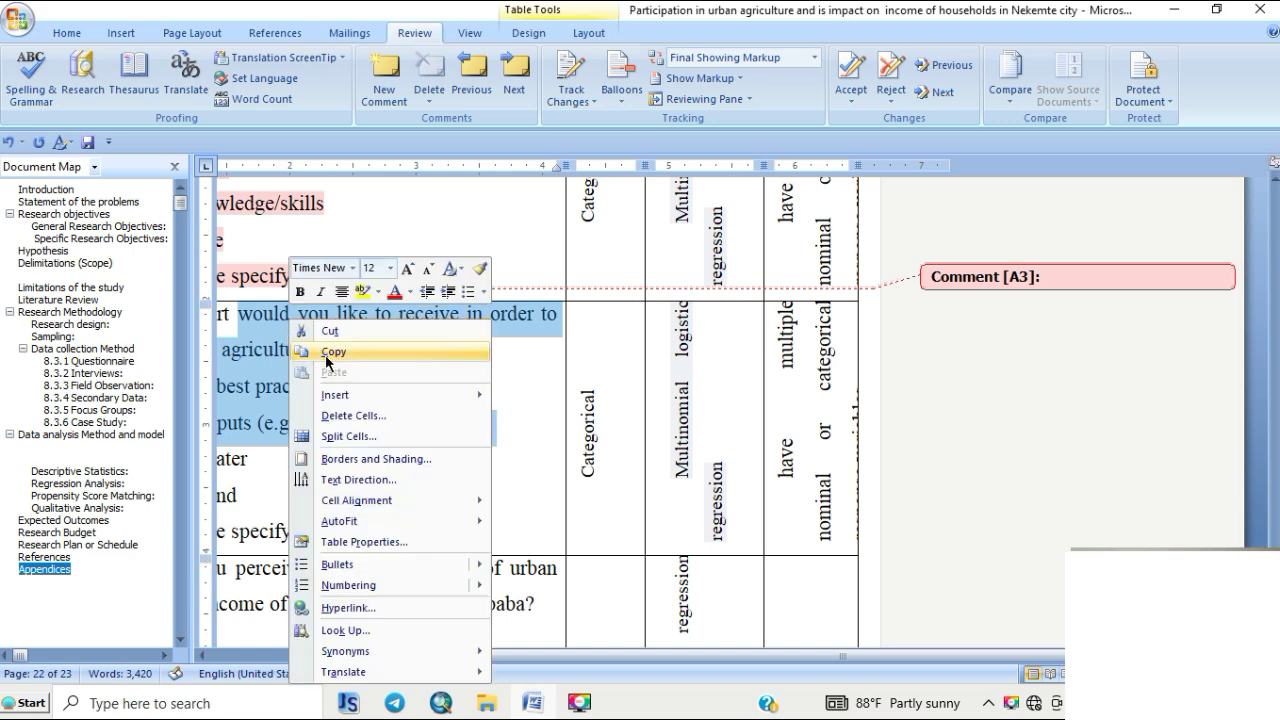
pyautogui.click(326, 350)
pyautogui.click(1079, 282)
pyautogui.rightClick(1080, 282)
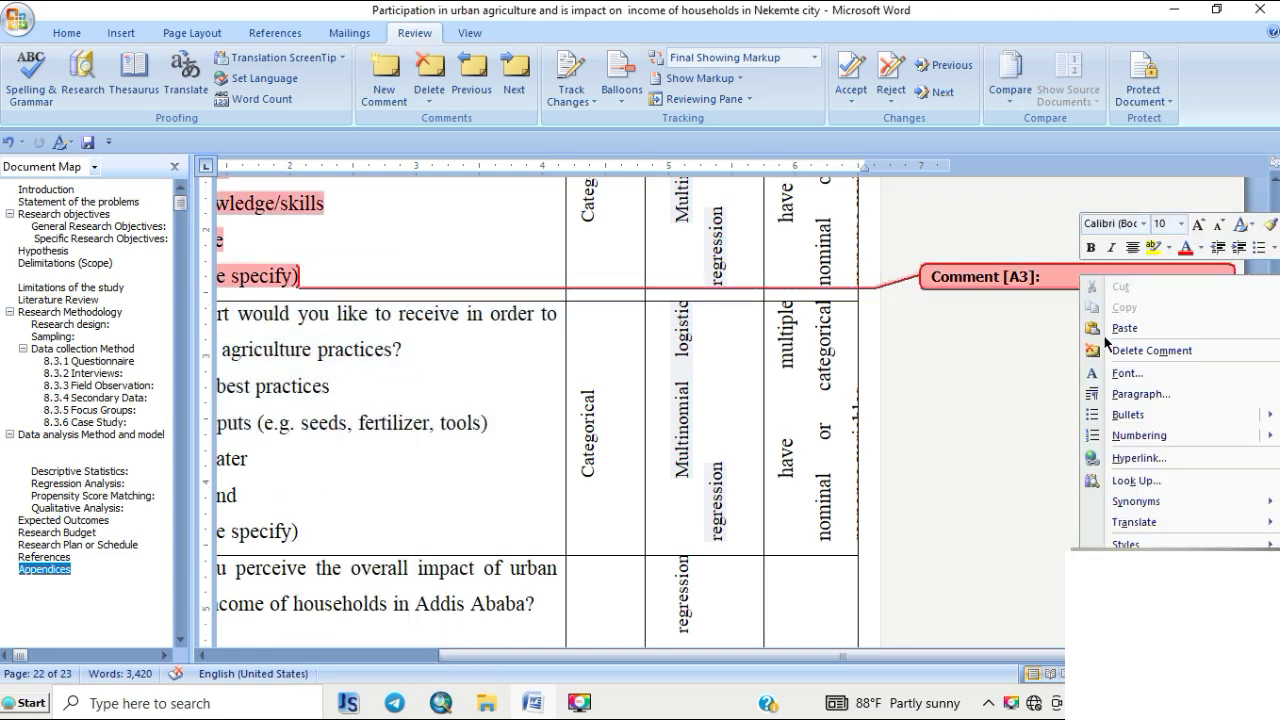
pyautogui.click(1114, 251)
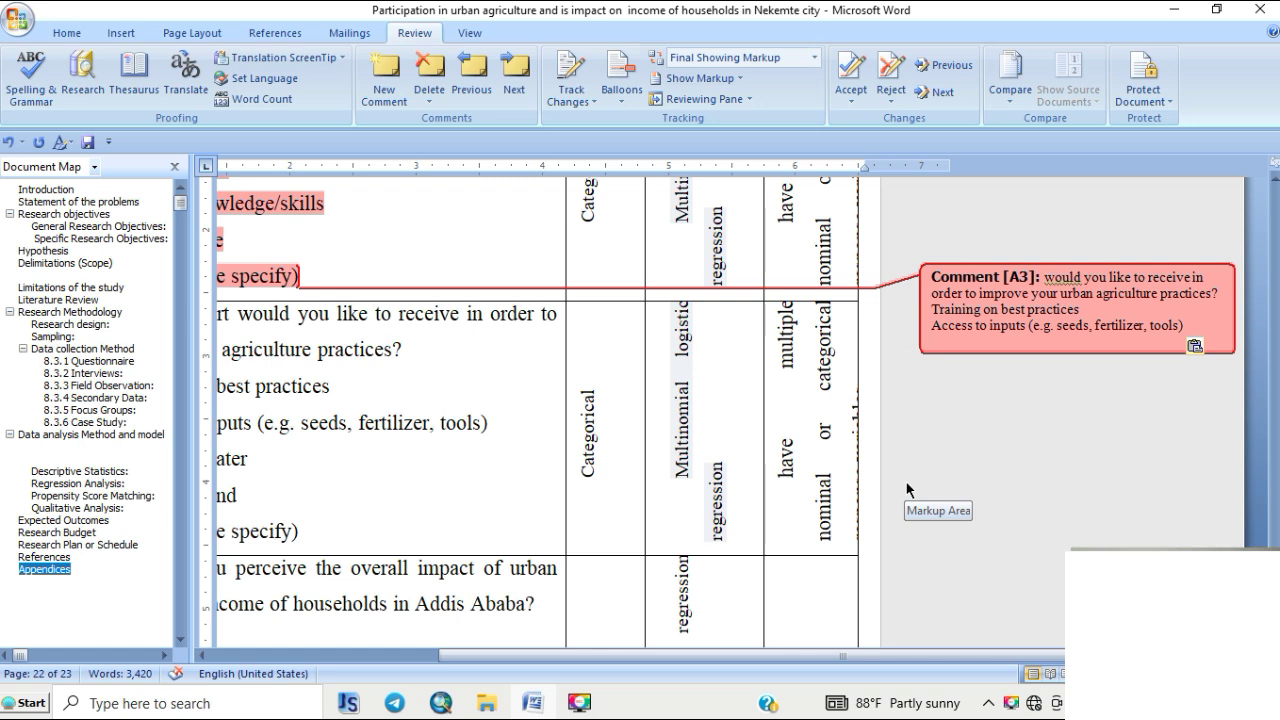
# - Review the inserted comments from the Appendices table back through the schedule table to the Regression Analysis paragraph
pyautogui.click(1042, 281)
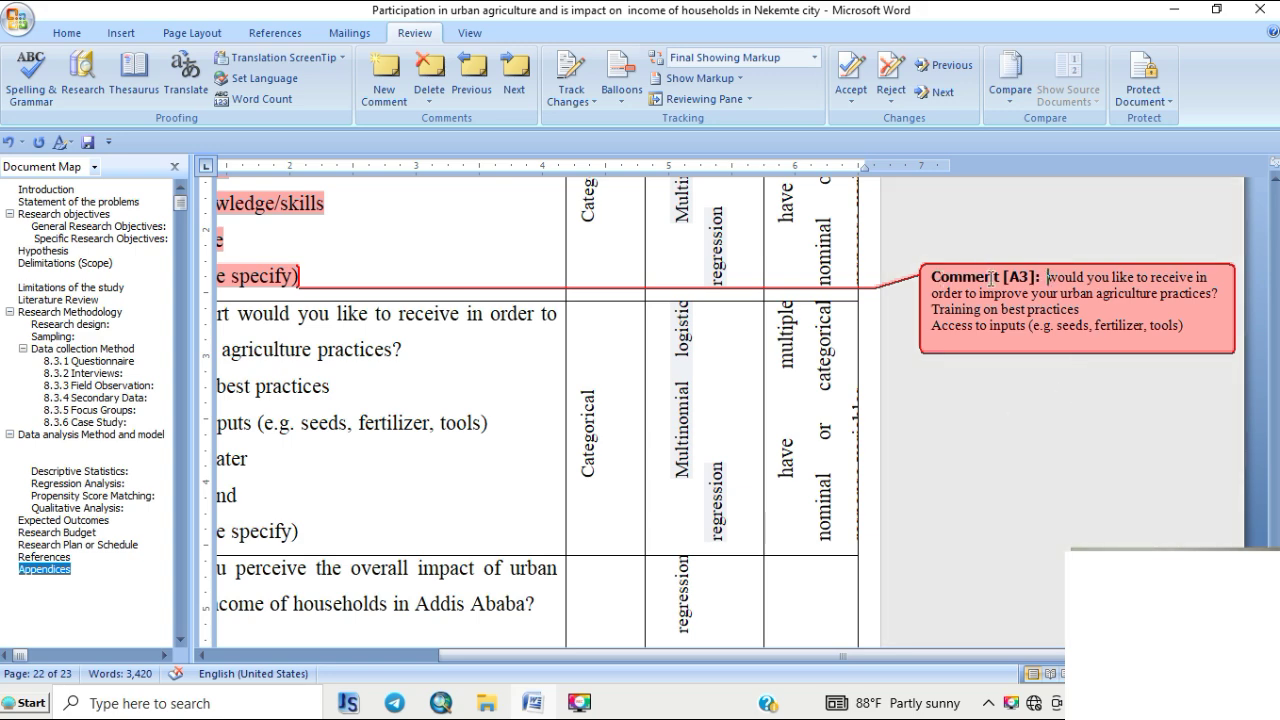
pyautogui.scroll(5, 1017, 344)
pyautogui.scroll(12, 1019, 345)
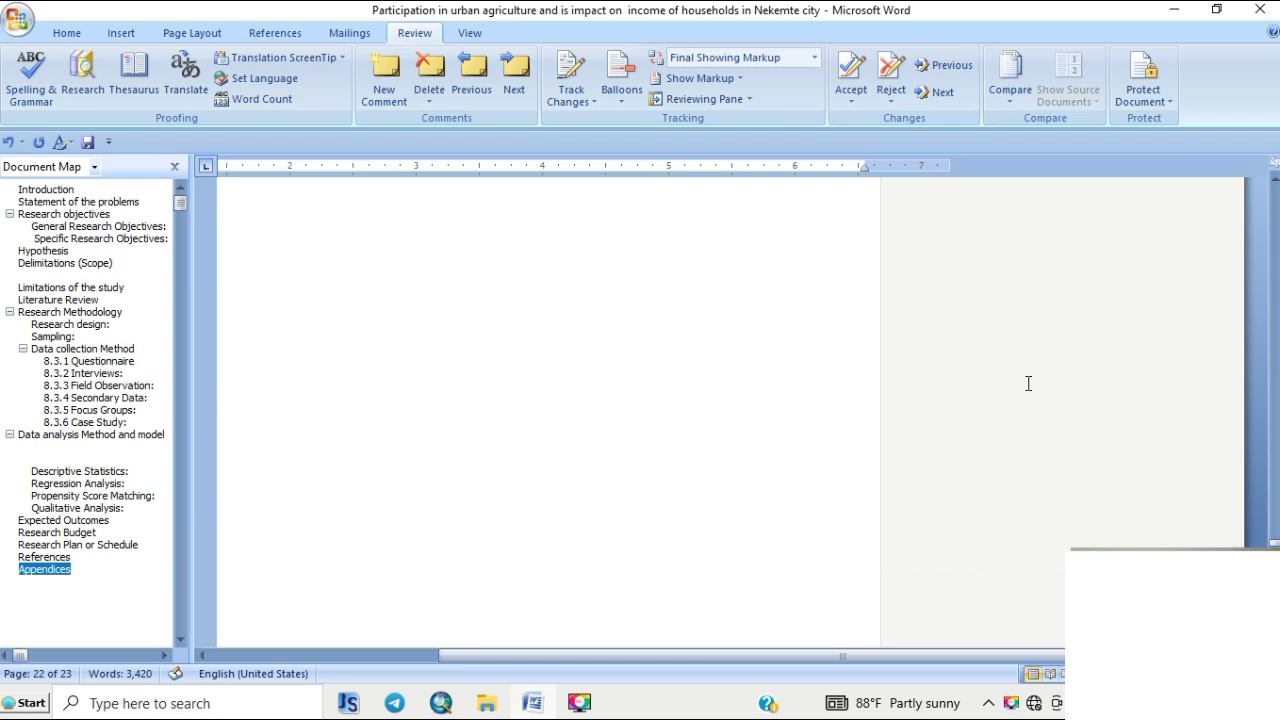
pyautogui.scroll(15, 1019, 414)
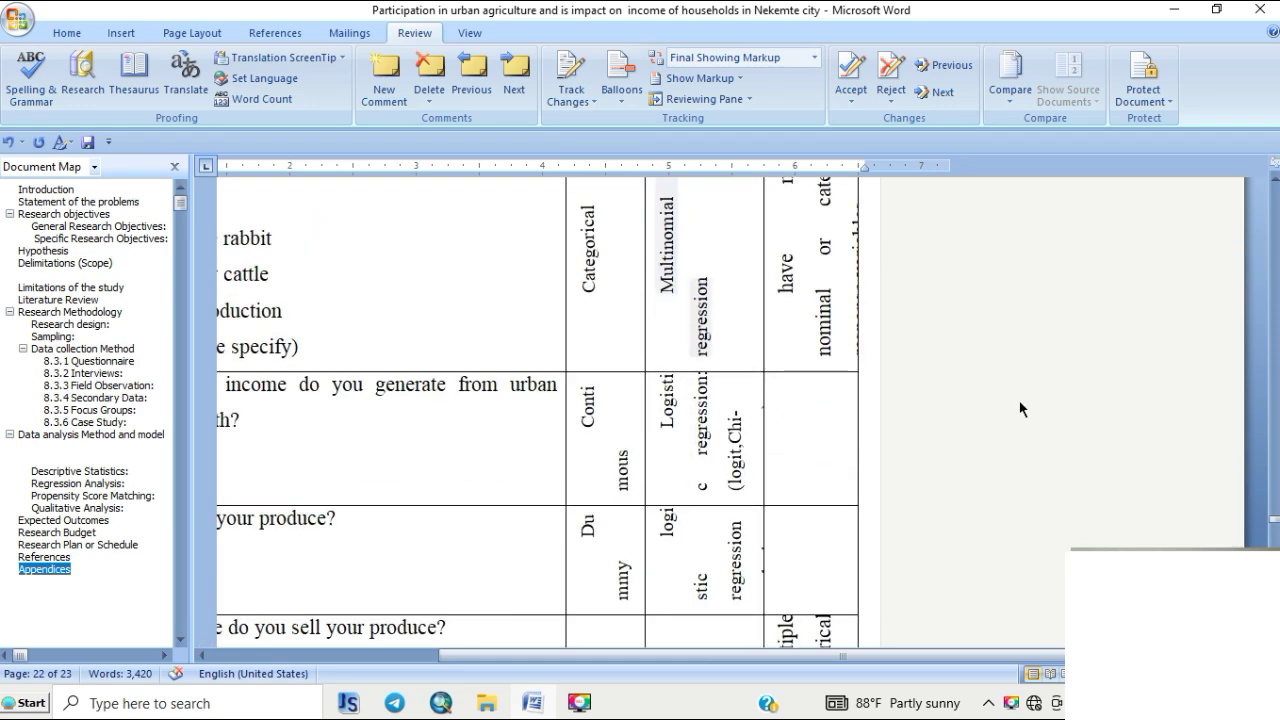
pyautogui.scroll(10, 1005, 435)
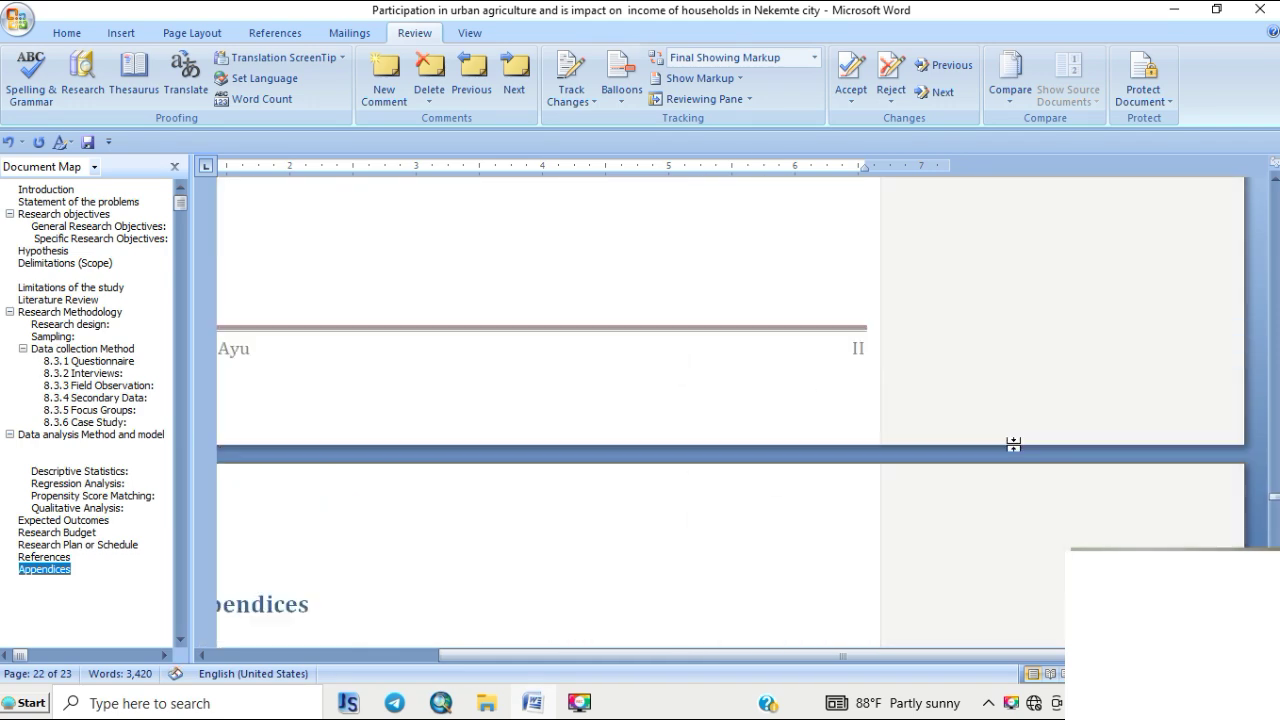
pyautogui.scroll(12, 1070, 430)
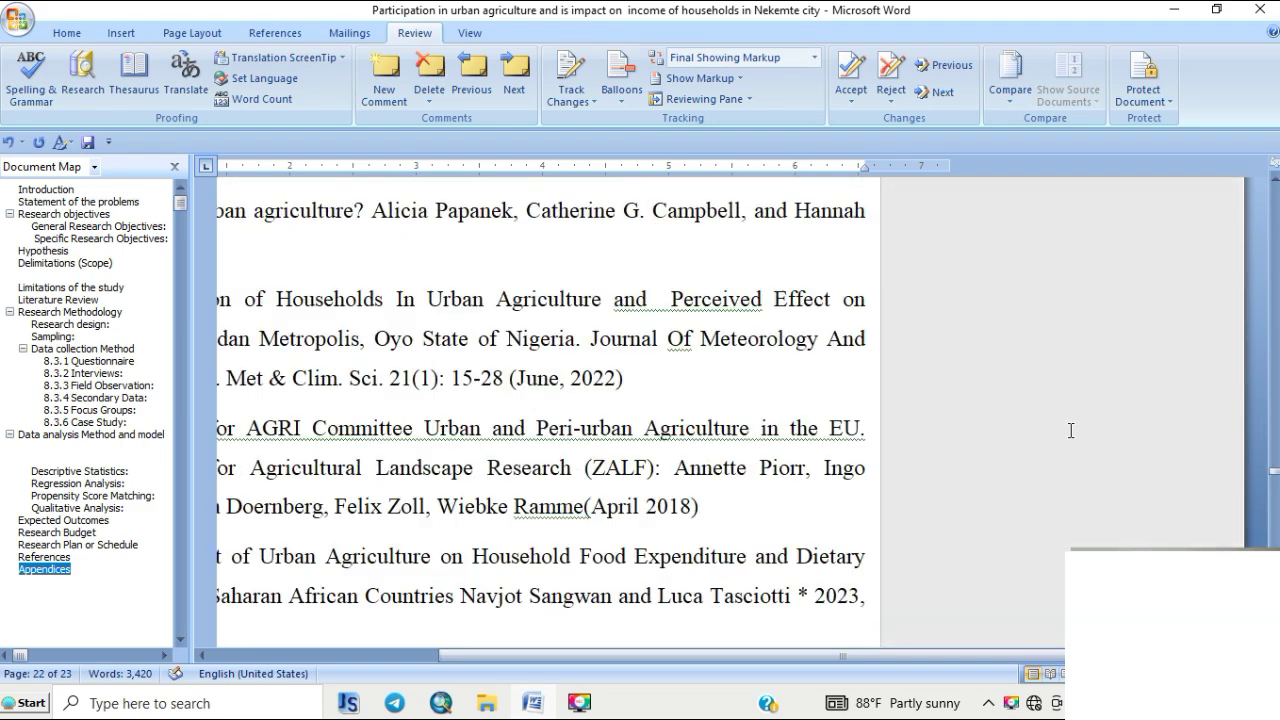
pyautogui.scroll(12, 1062, 424)
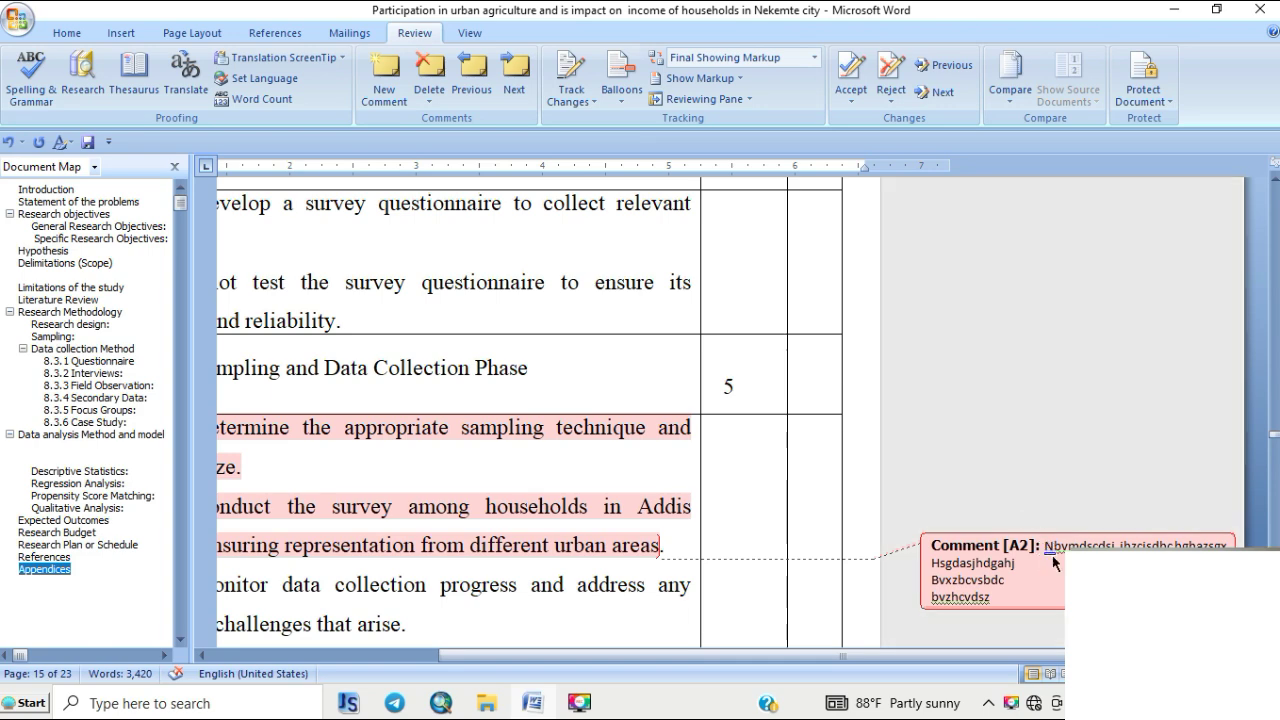
pyautogui.scroll(10, 1040, 406)
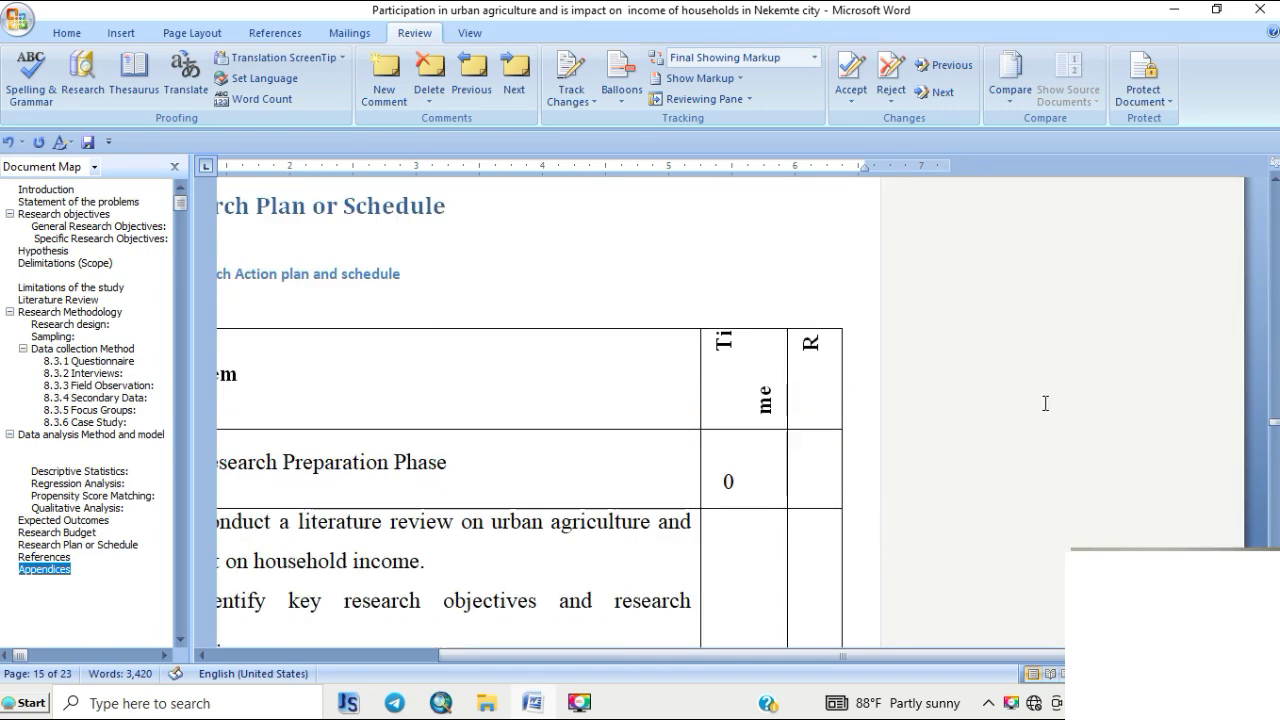
pyautogui.scroll(15, 1037, 405)
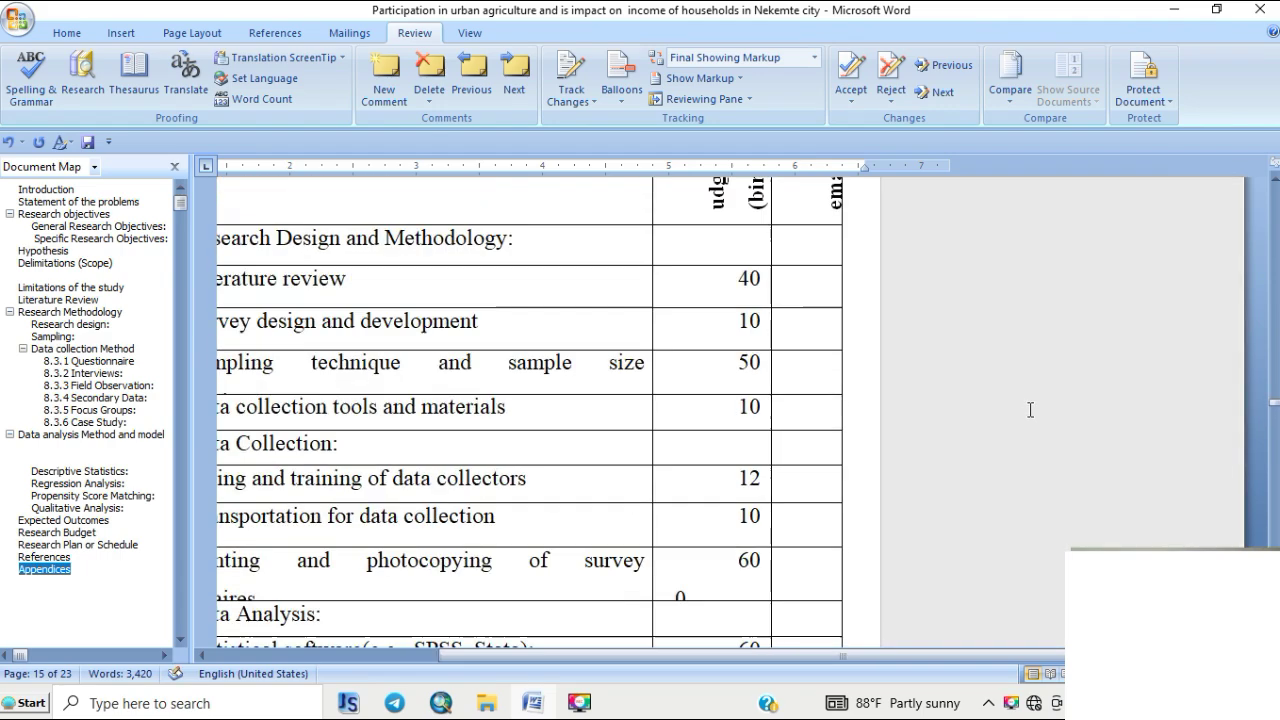
pyautogui.scroll(15, 1035, 433)
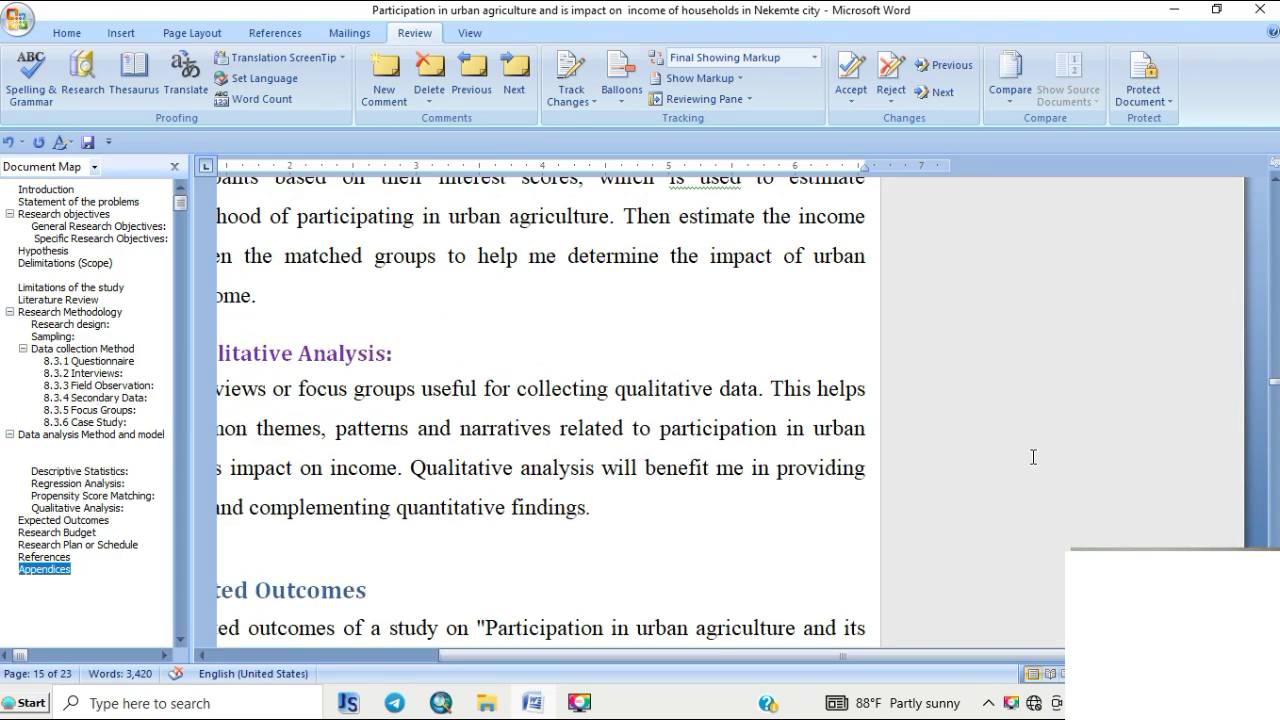
pyautogui.scroll(10, 1023, 451)
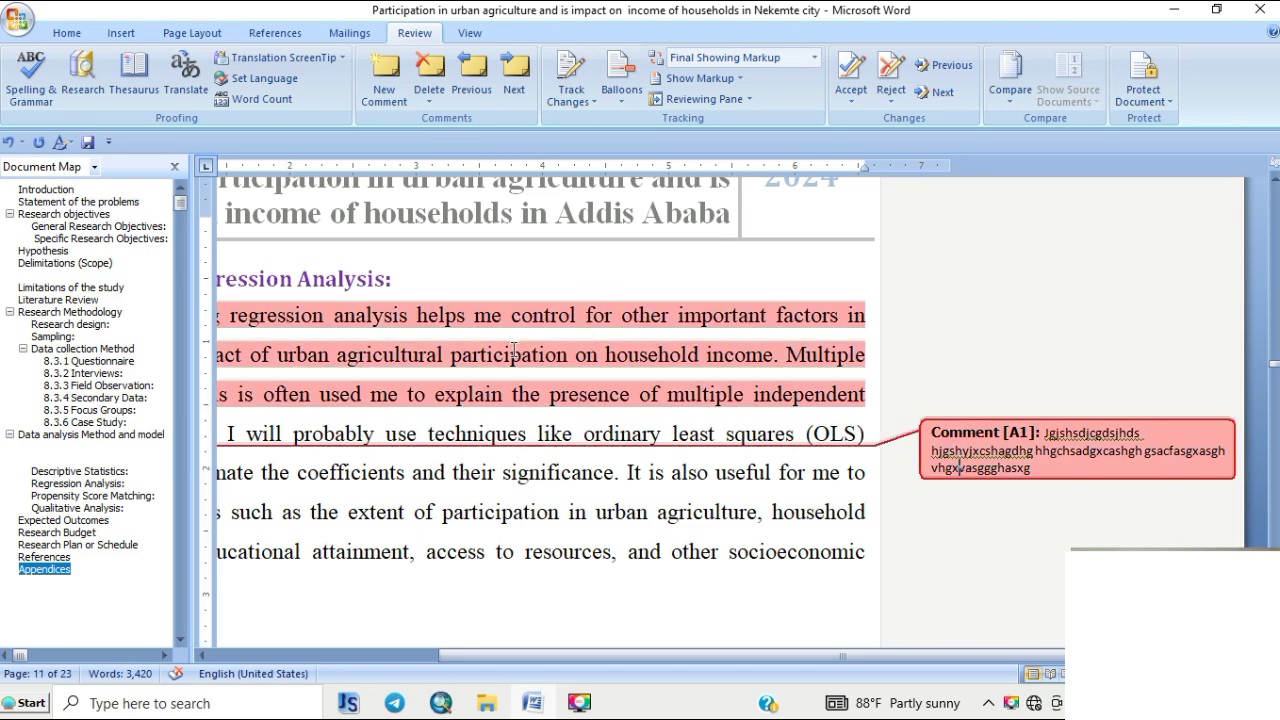
# - Add a second, empty comment to the highlighted Regression Analysis text and delete it, undoing and repeating the deletion
pyautogui.click(565, 383)
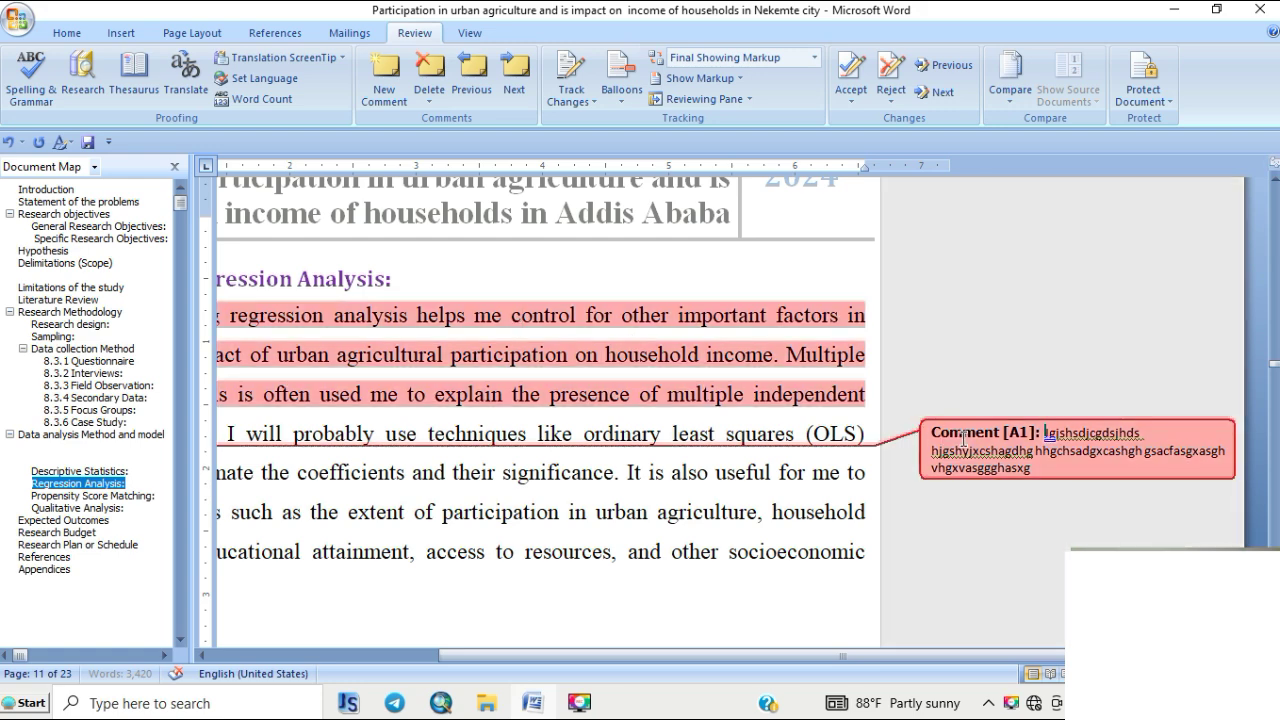
pyautogui.click(380, 80)
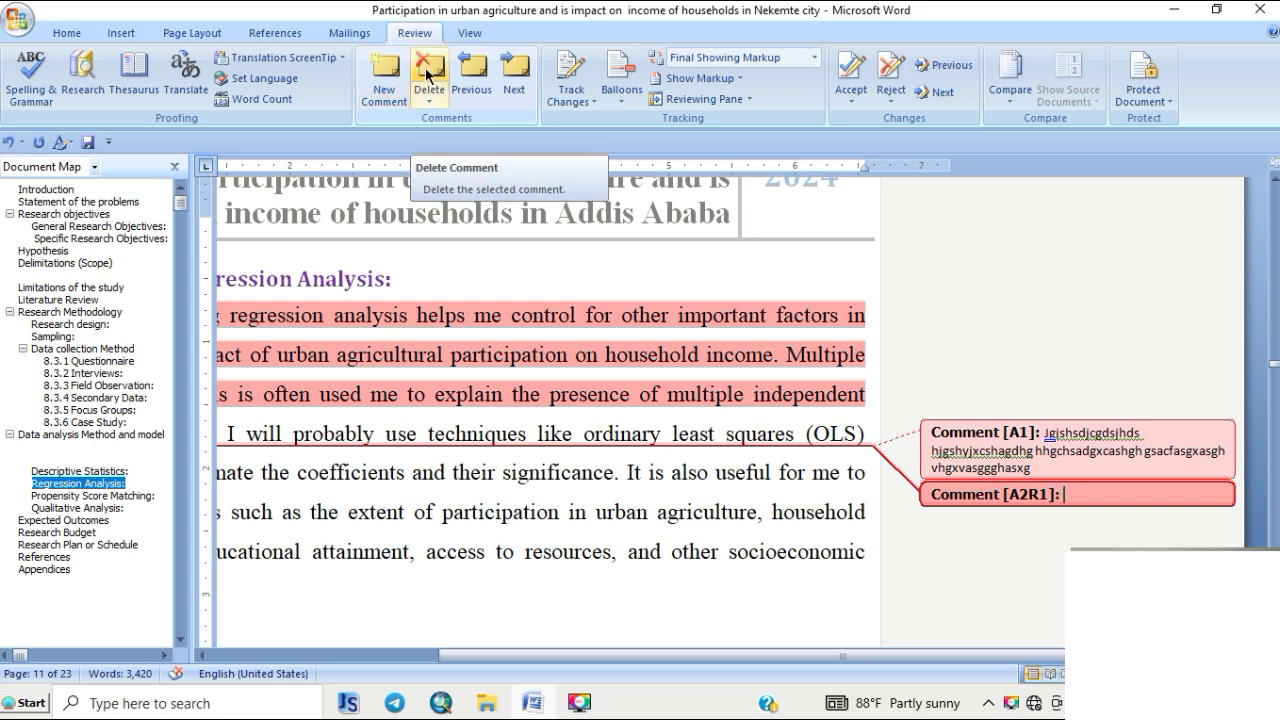
pyautogui.click(427, 74)
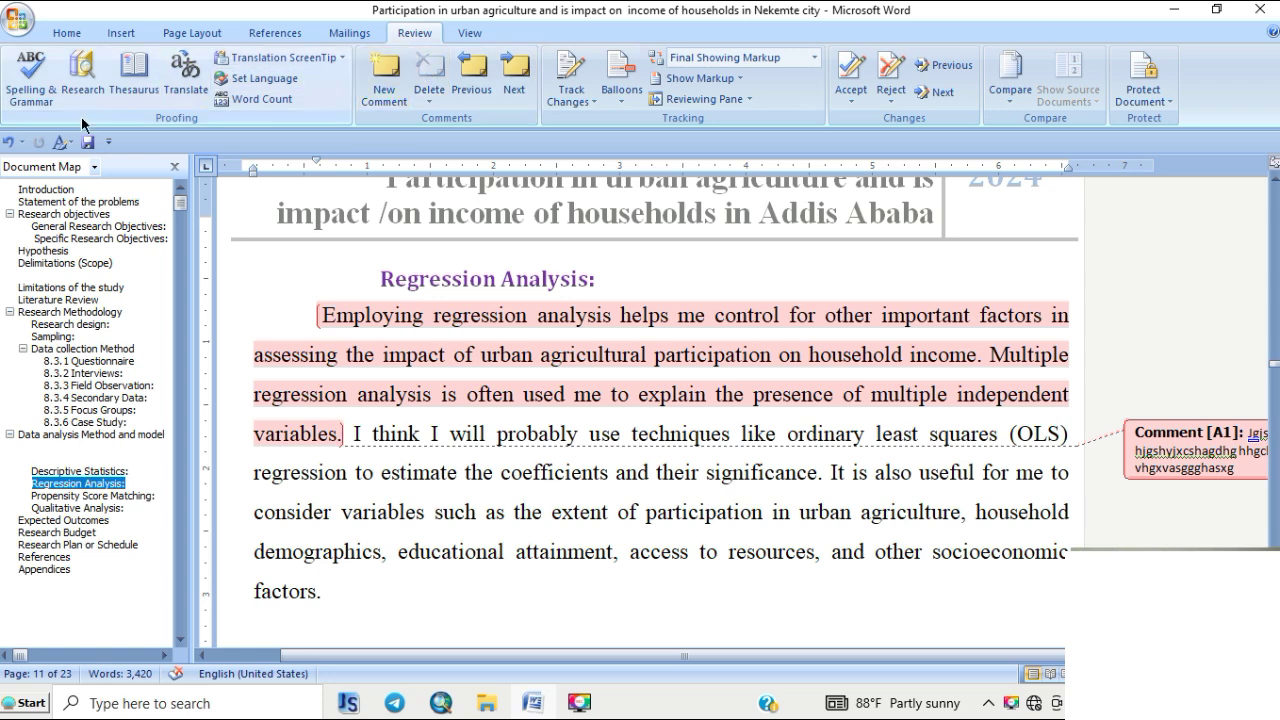
pyautogui.click(10, 143)
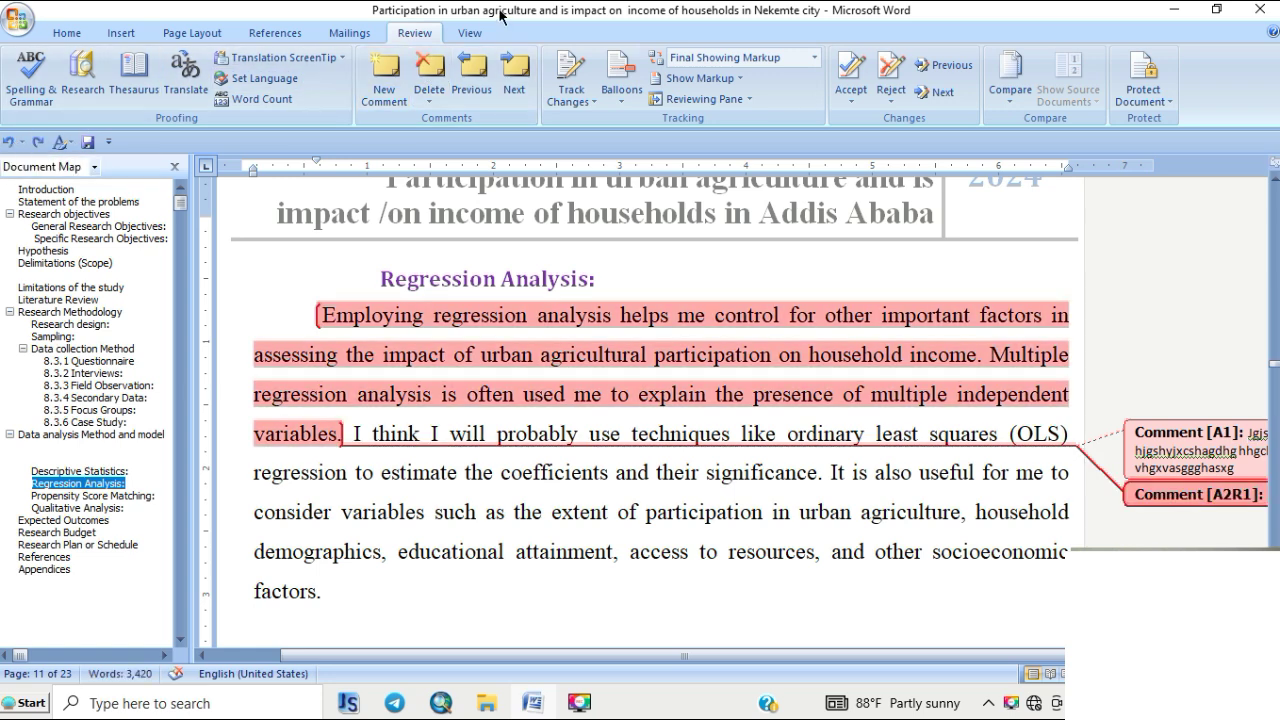
pyautogui.click(434, 68)
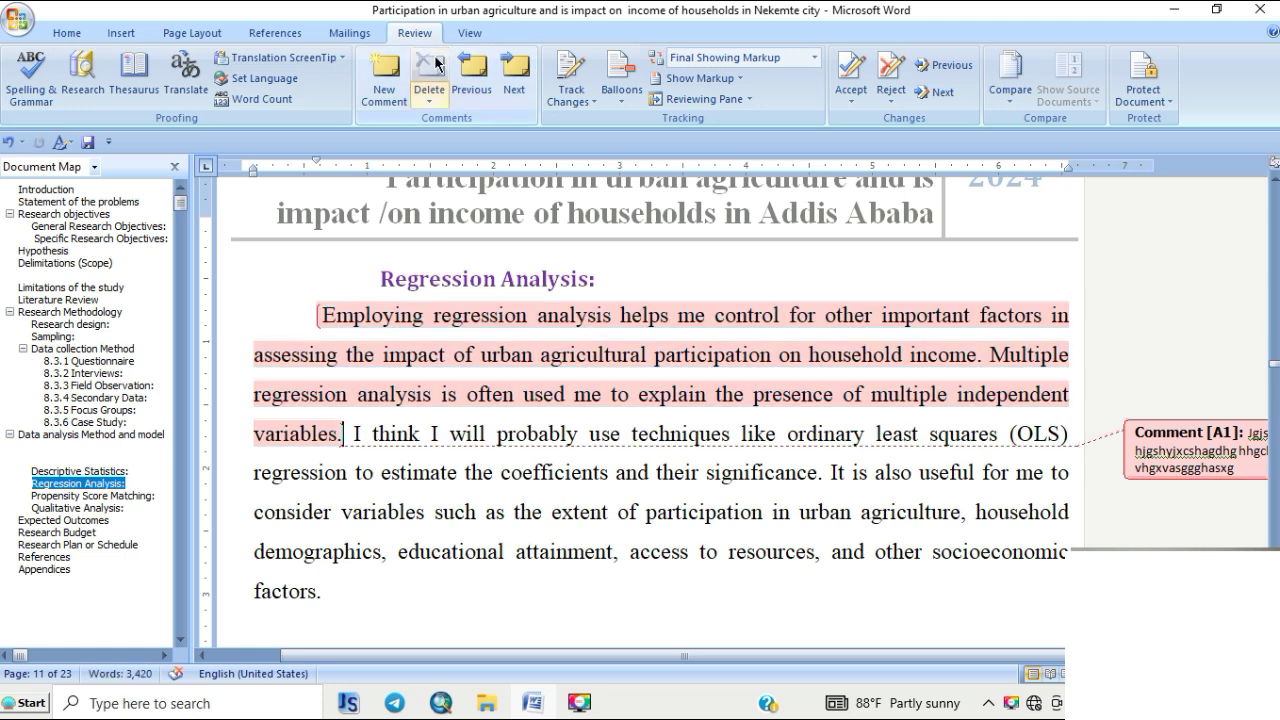
# - Replace the Regression Analysis comment with new empty comments on "variables" and on the passage from "Employing regression analysis" through "techniques"
pyautogui.click(727, 315)
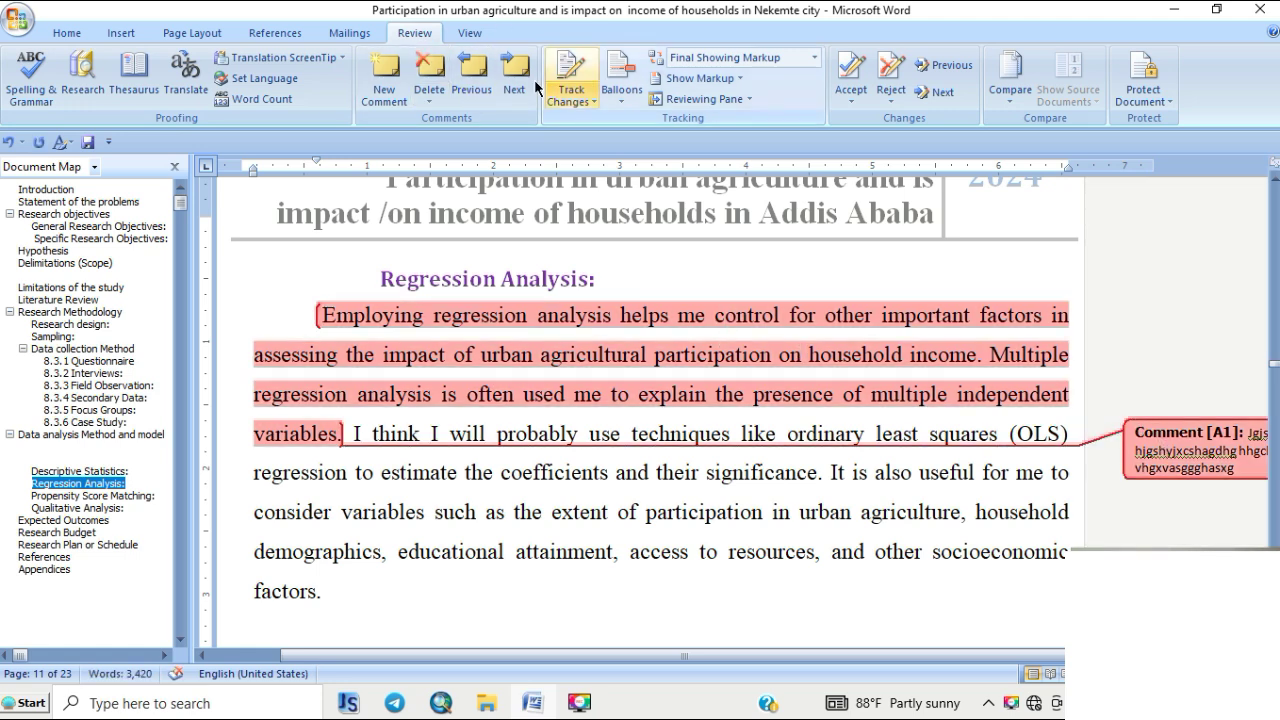
pyautogui.click(432, 76)
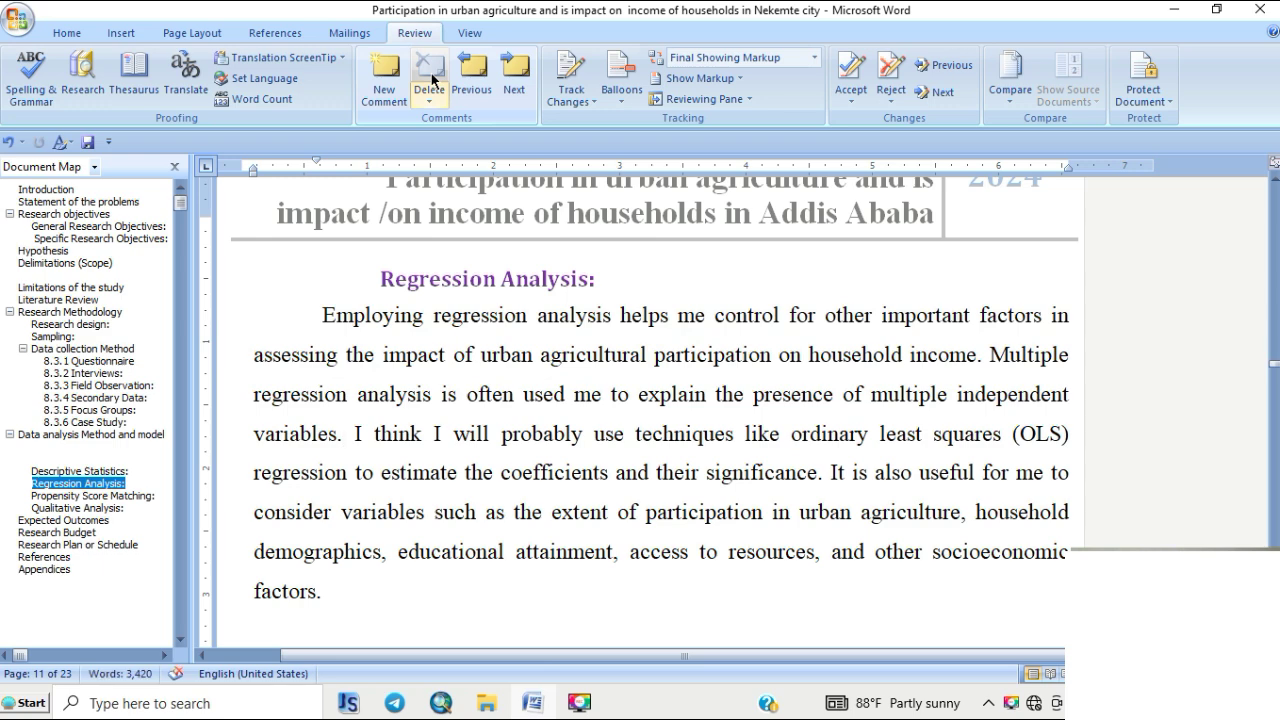
pyautogui.click(385, 70)
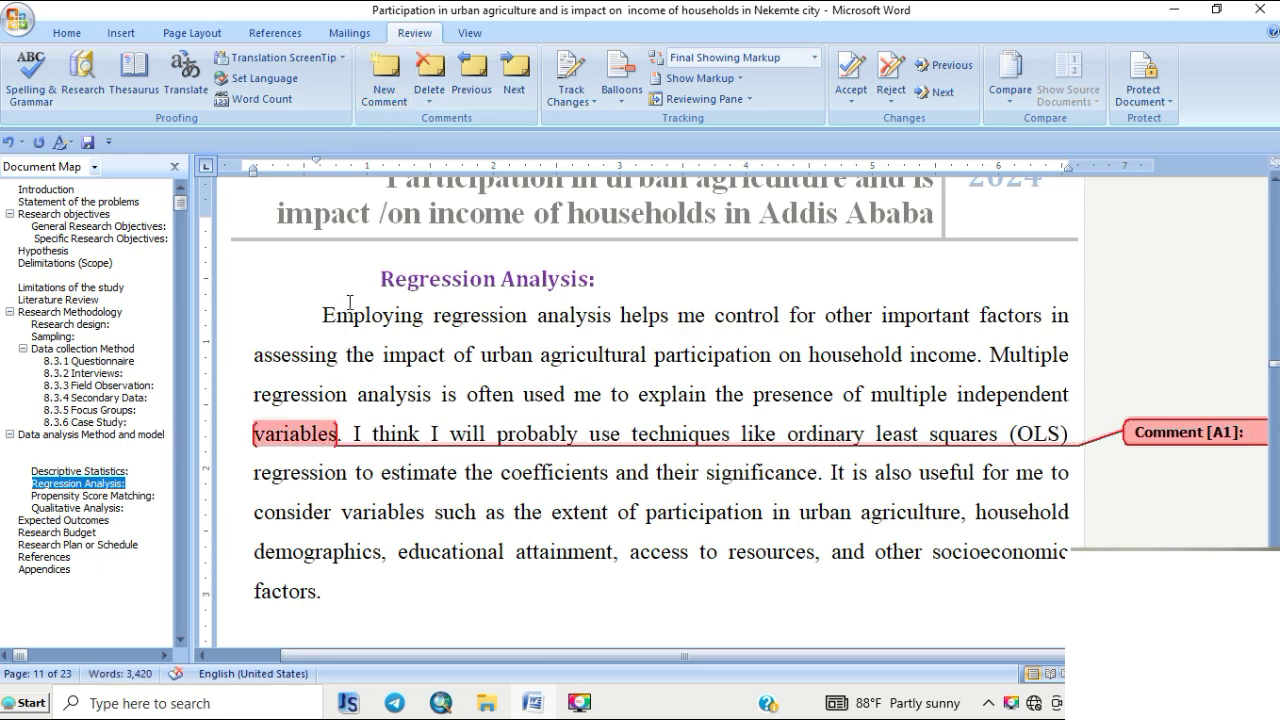
pyautogui.moveTo(320, 312); pyautogui.dragTo(740, 440)
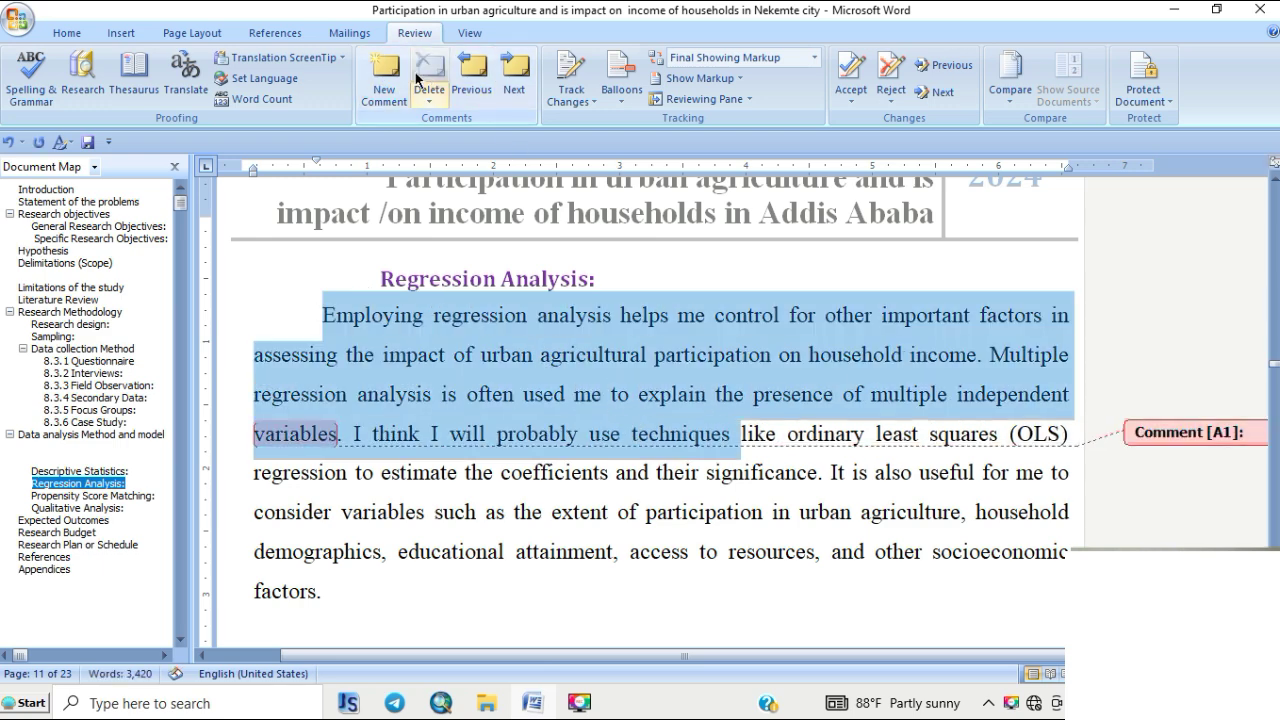
pyautogui.click(385, 72)
# - Look through the document's pages from the Regression Analysis section back to the Introduction
pyautogui.scroll(15, 812, 274)
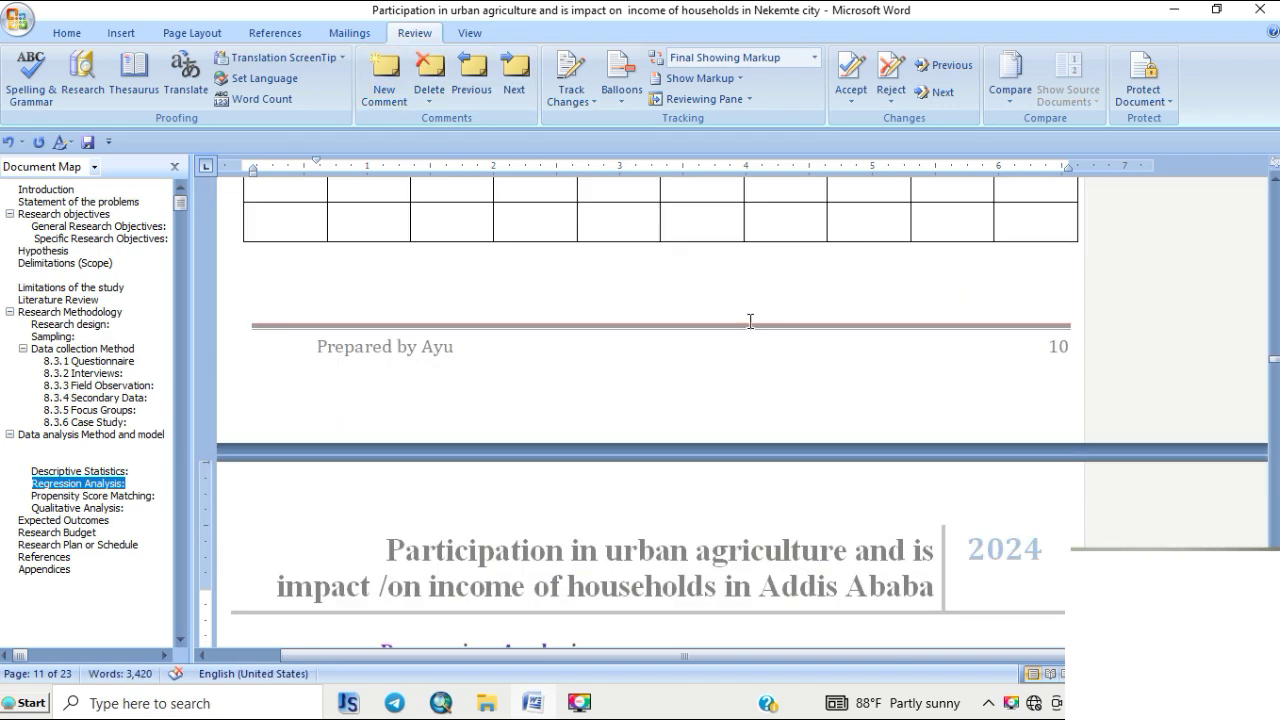
pyautogui.scroll(15, 722, 334)
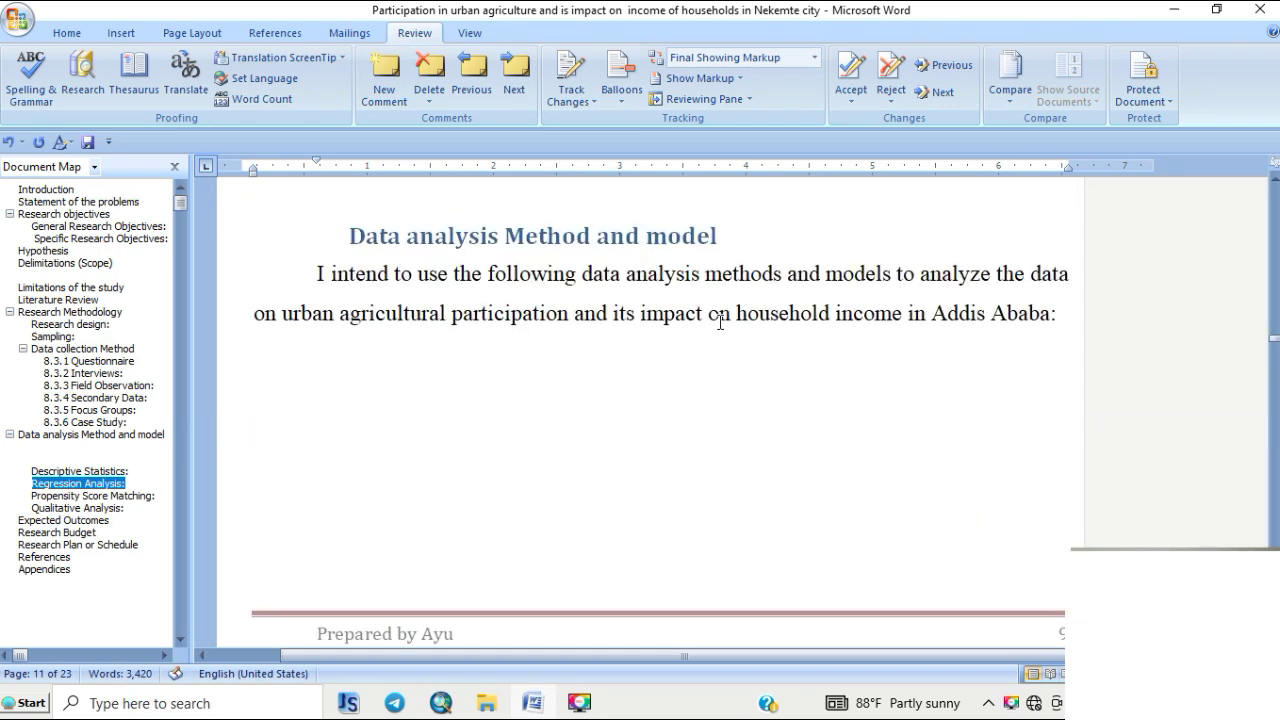
pyautogui.scroll(5, 724, 318)
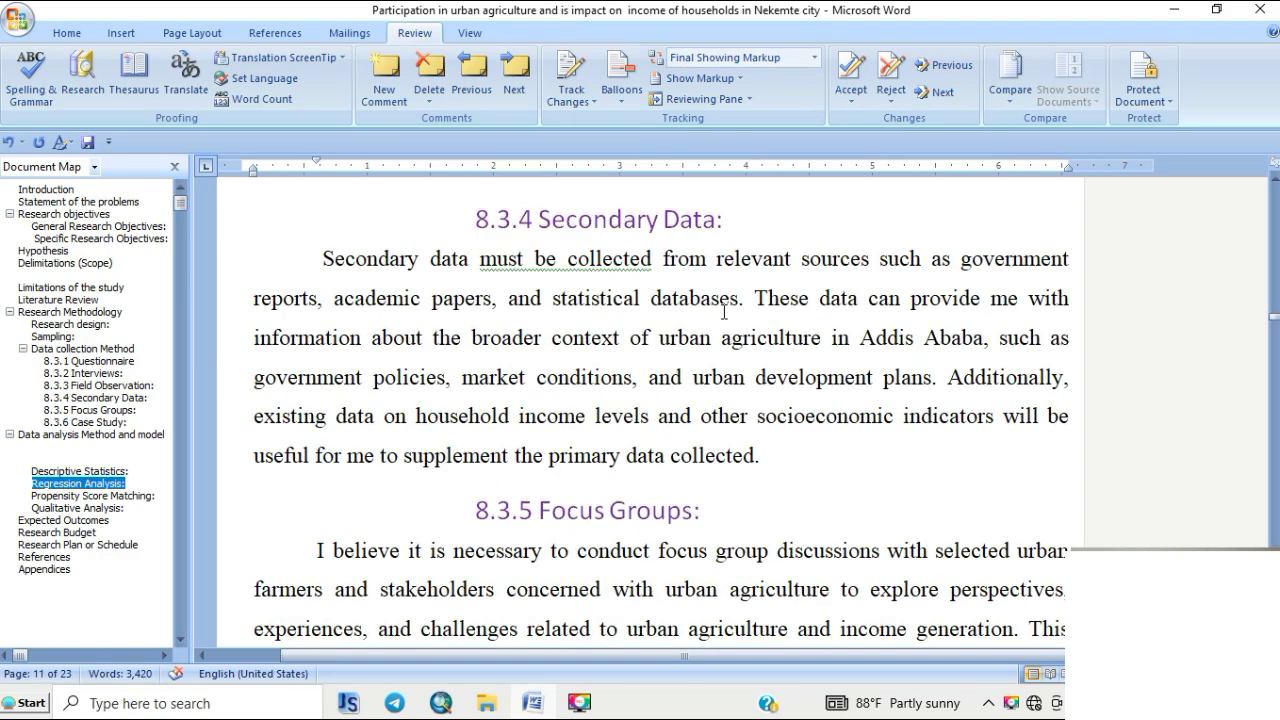
pyautogui.scroll(15, 732, 314)
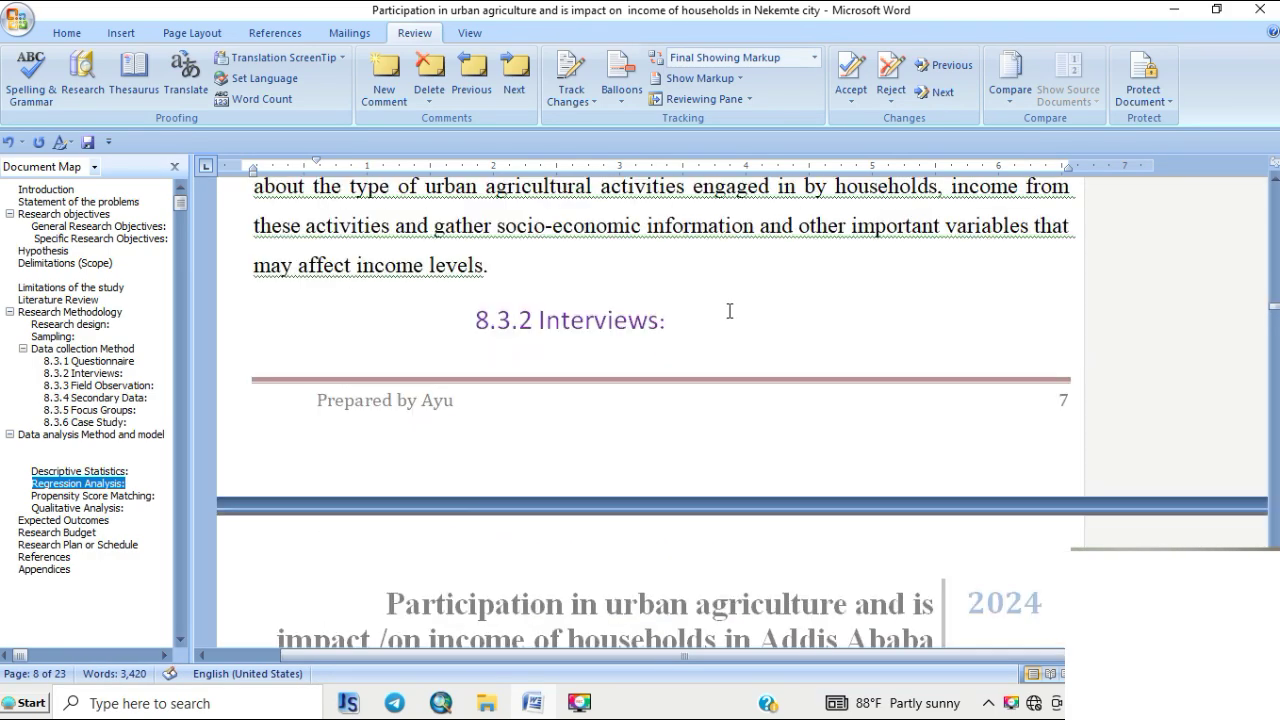
pyautogui.scroll(15, 732, 310)
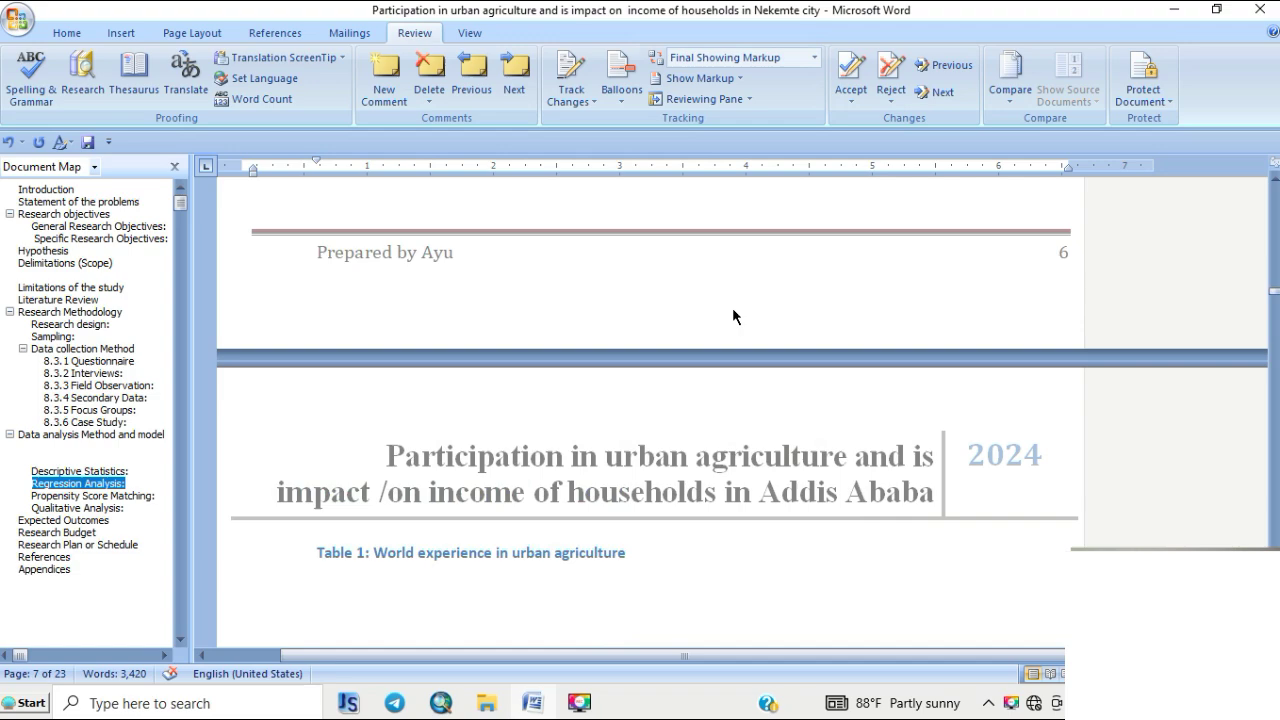
pyautogui.scroll(15, 734, 316)
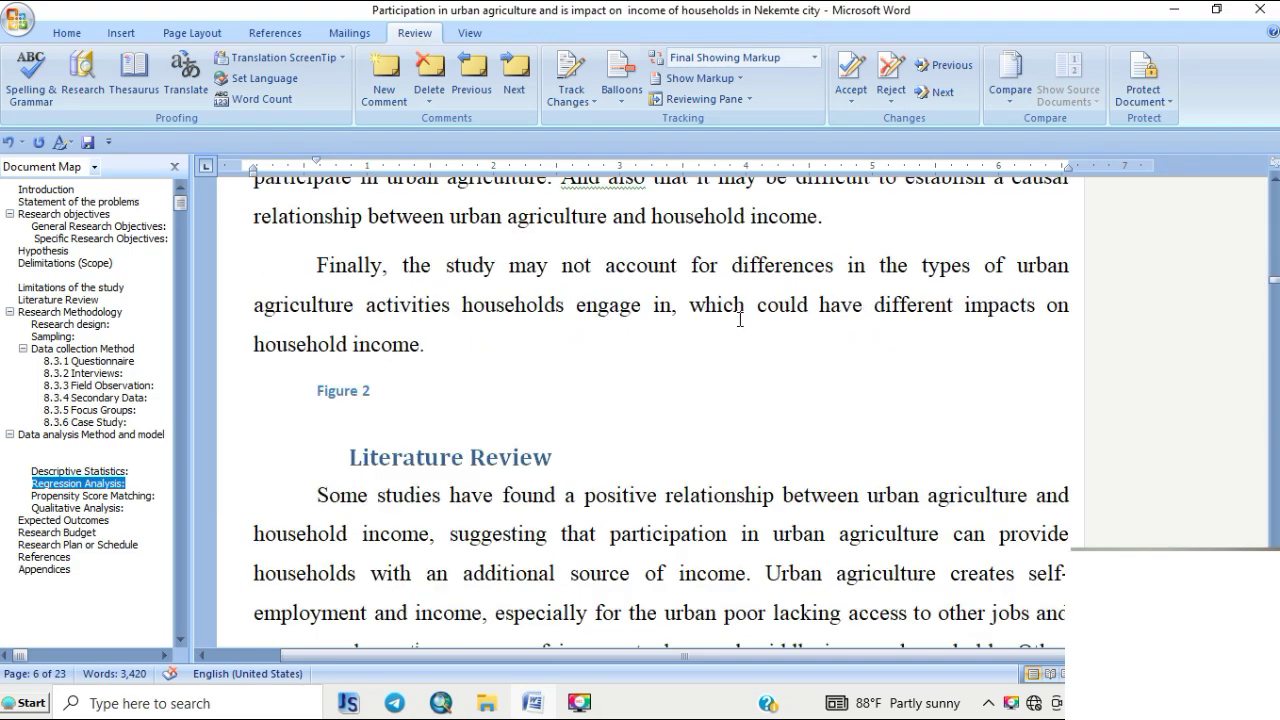
pyautogui.scroll(8, 741, 328)
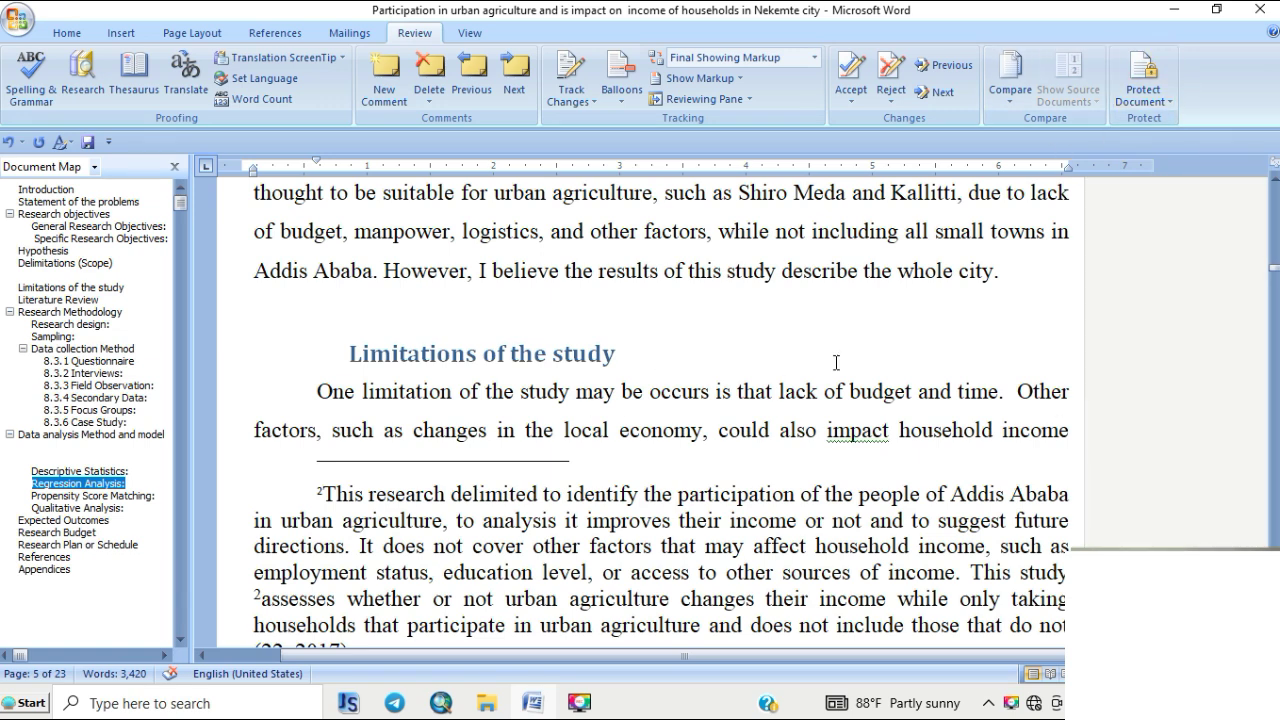
pyautogui.scroll(5, 700, 330)
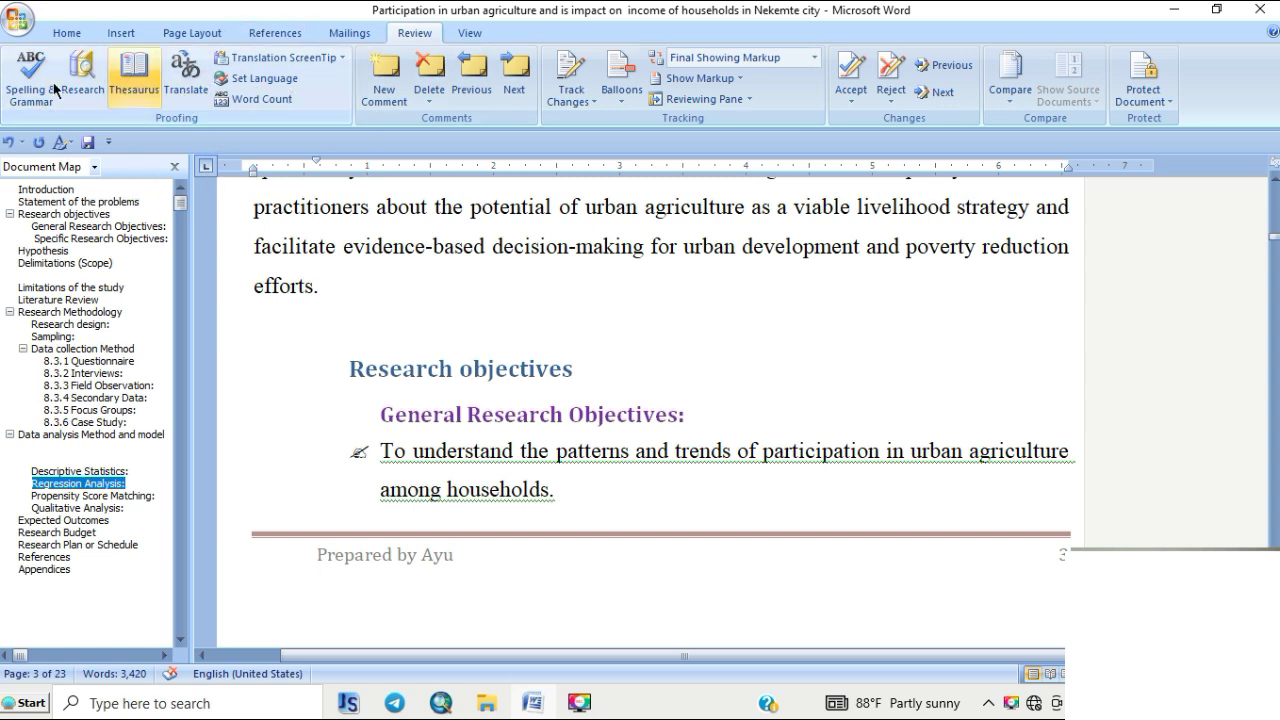
pyautogui.scroll(9, 609, 361)
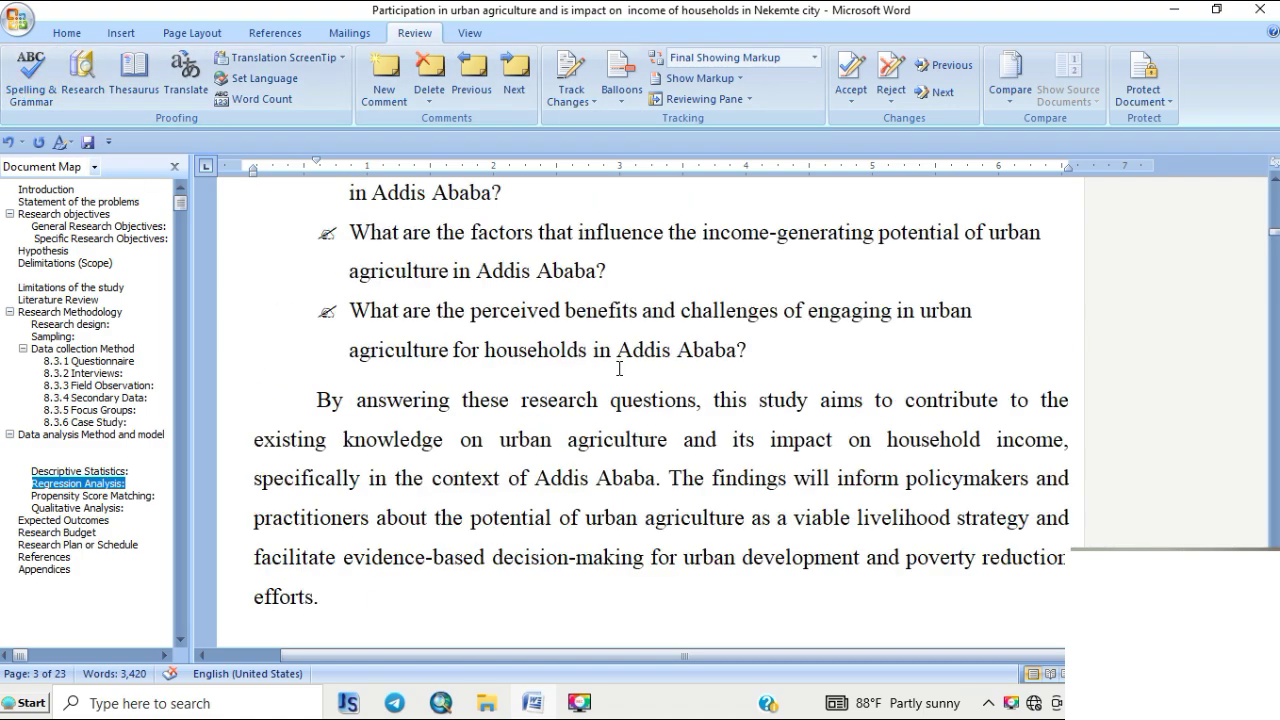
pyautogui.scroll(10, 609, 361)
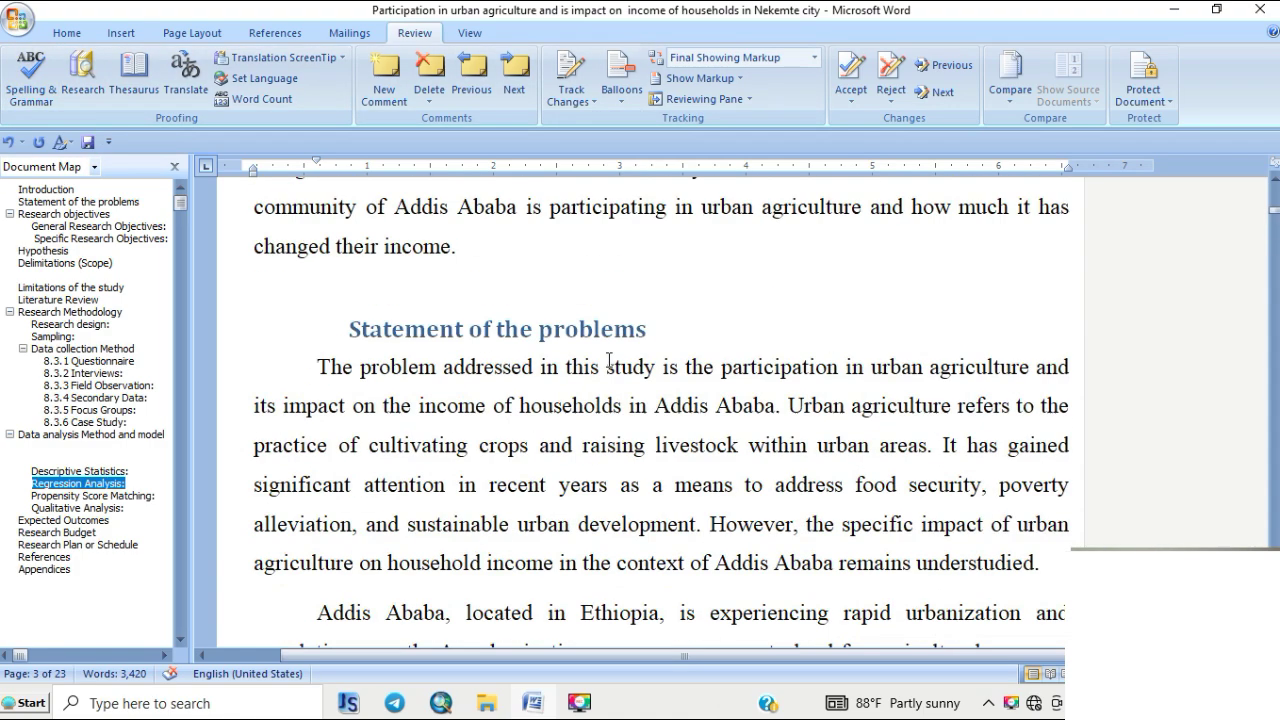
pyautogui.scroll(12, 612, 370)
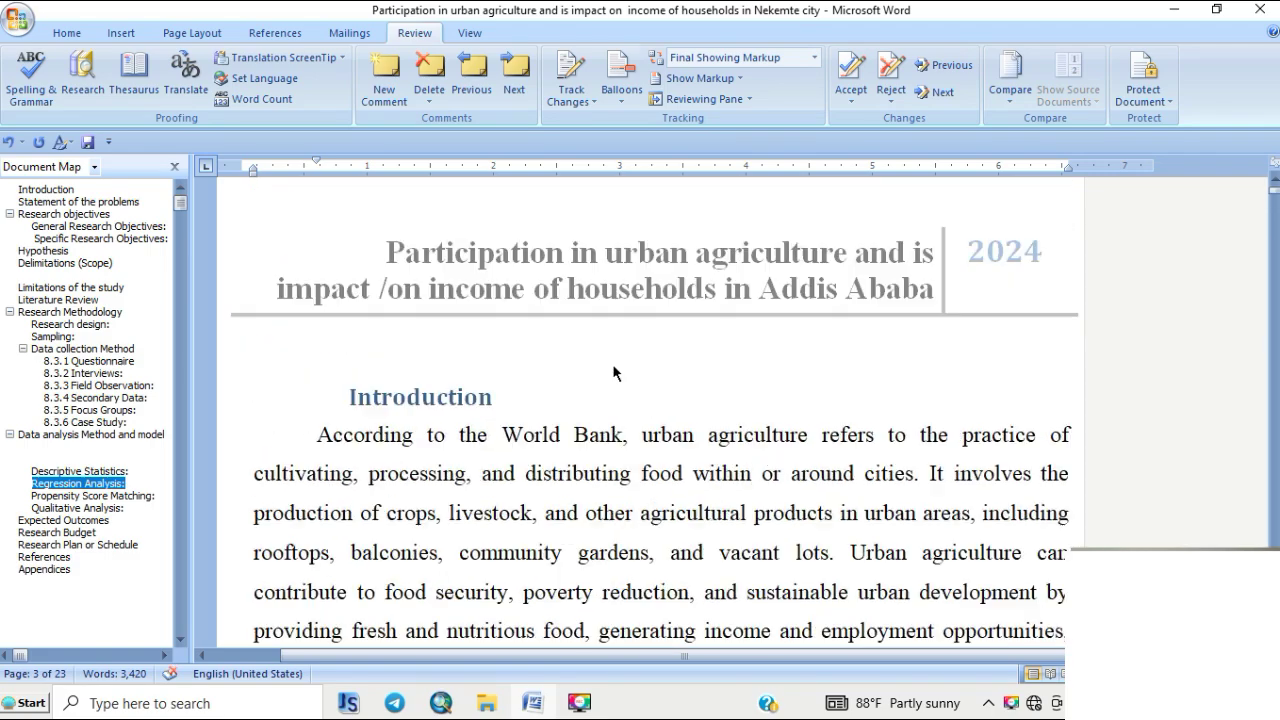
# - Look through the pages from the Introduction forward to the Word 2007 page structure figure above Data analysis Method and model
pyautogui.scroll(-12, 656, 363)
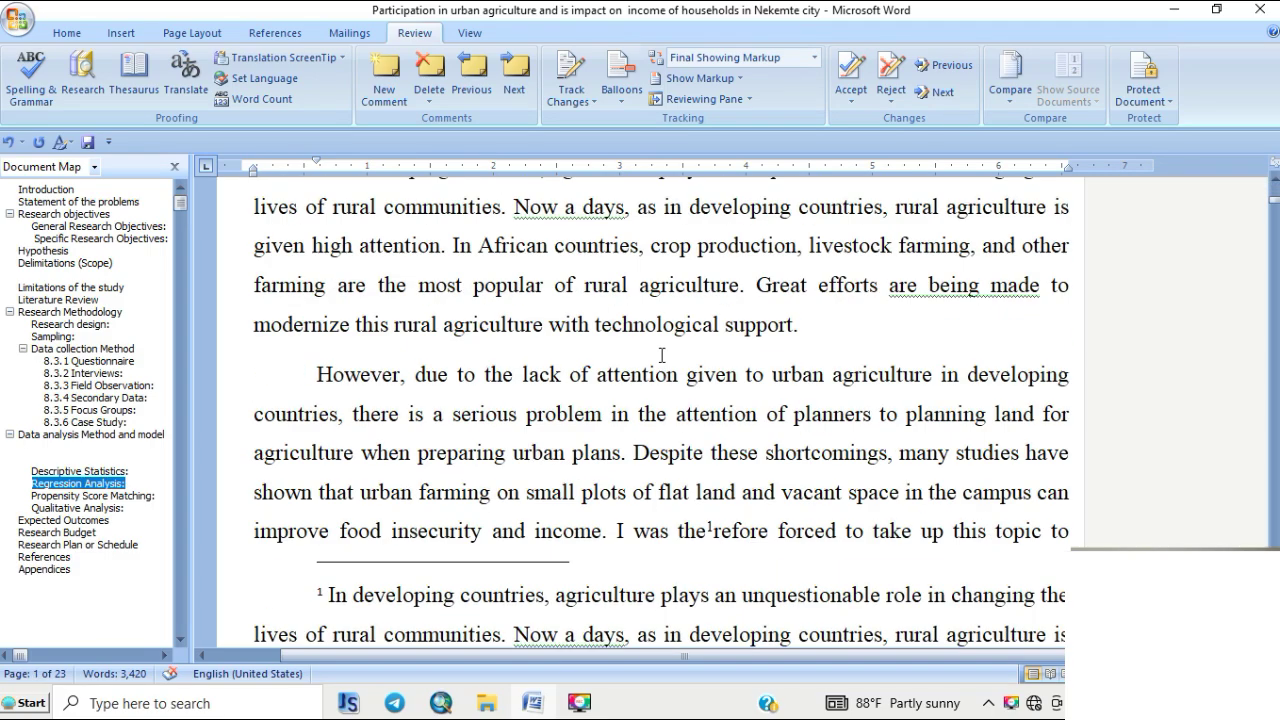
pyautogui.scroll(-15, 658, 348)
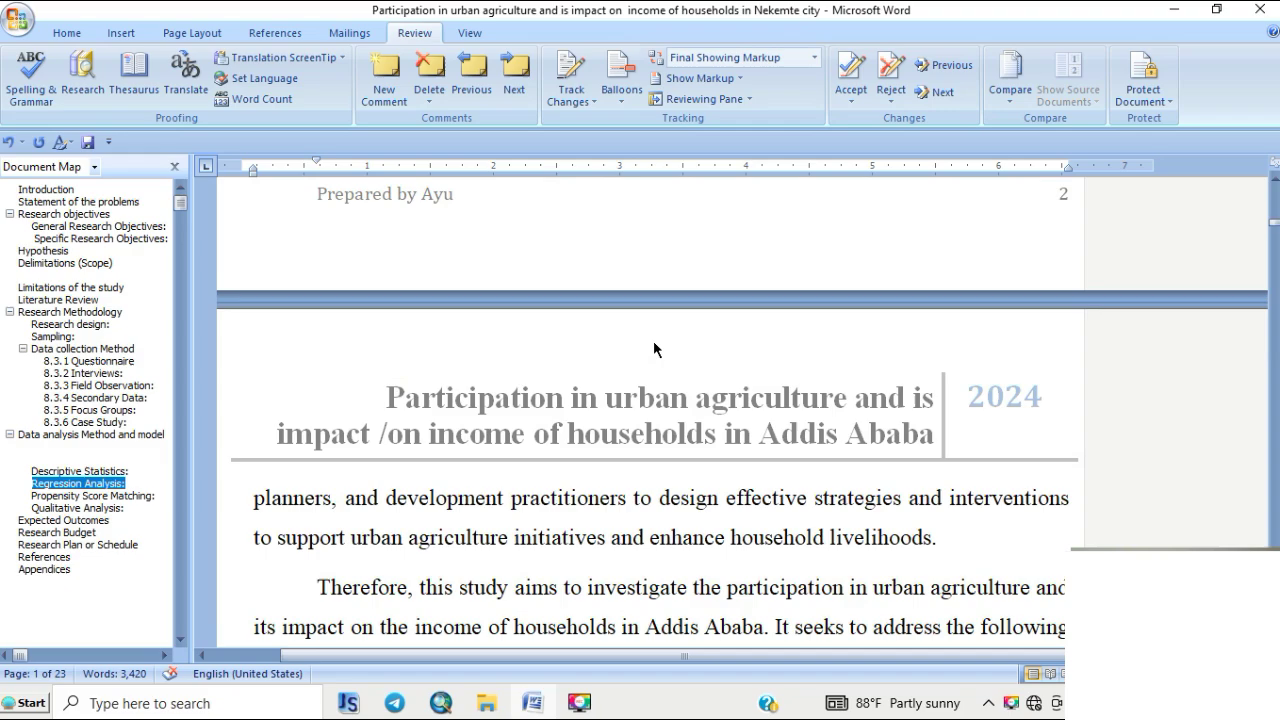
pyautogui.scroll(-15, 650, 338)
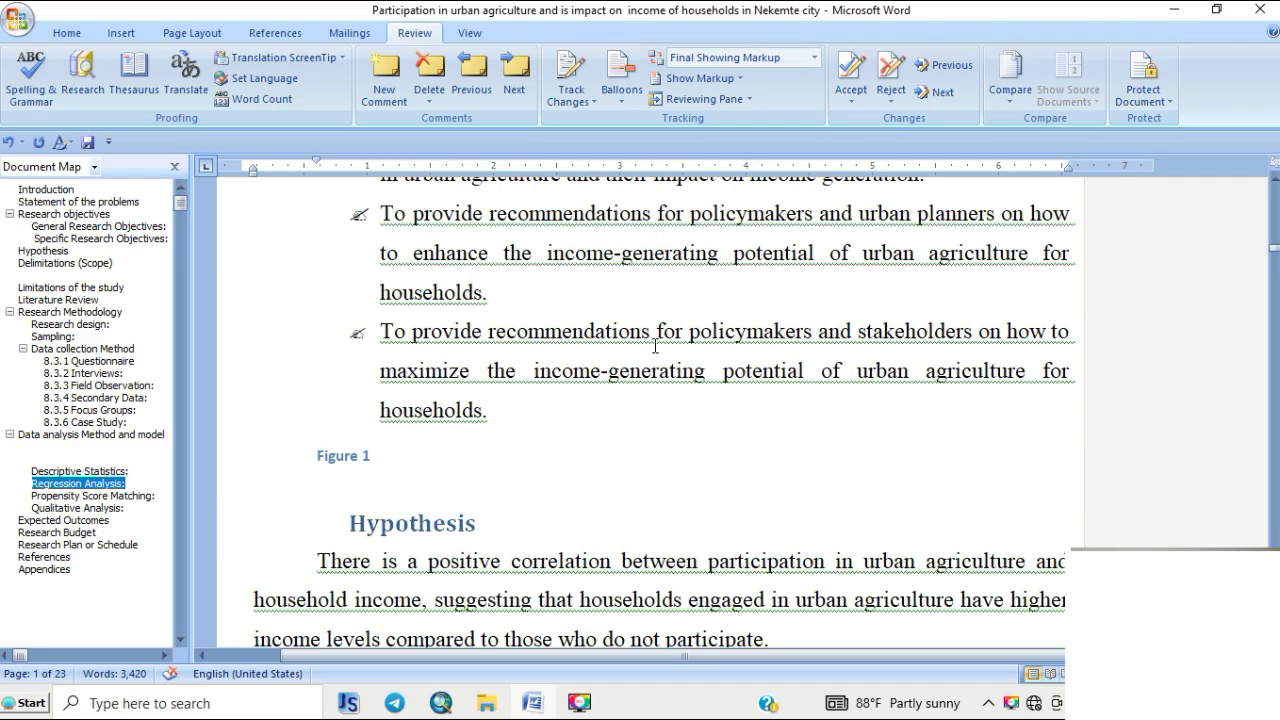
pyautogui.scroll(-15, 652, 351)
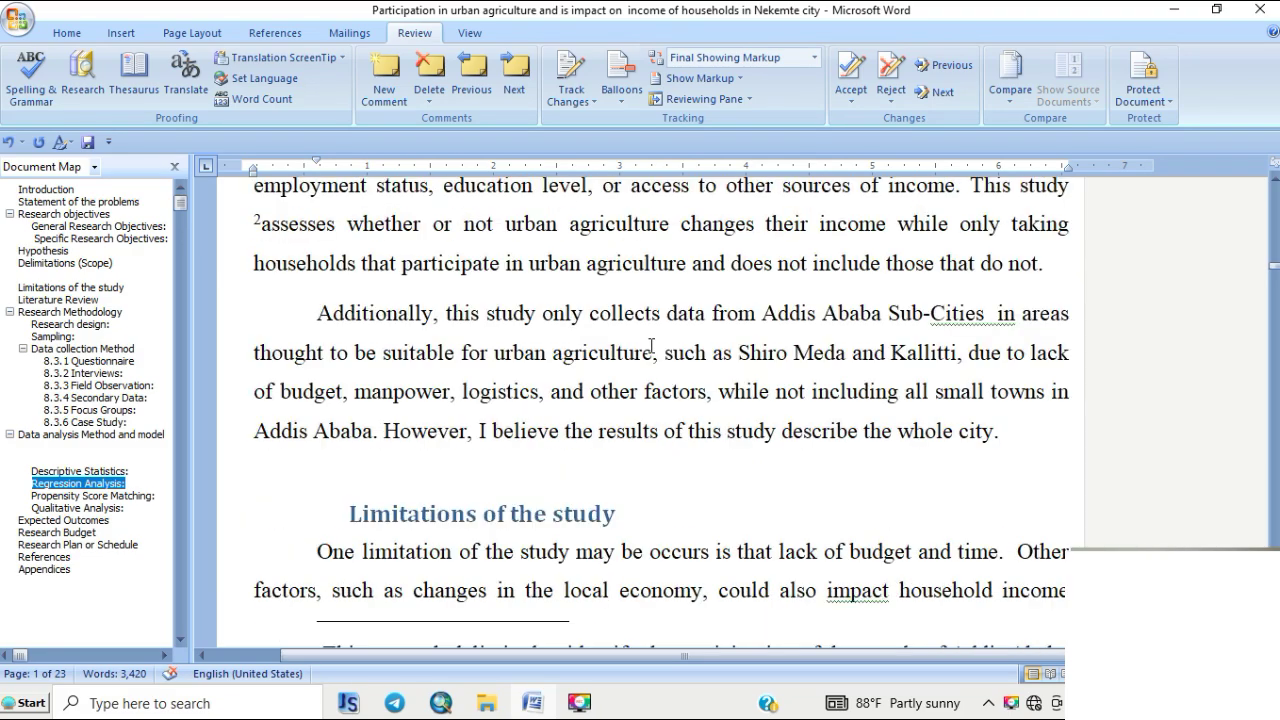
pyautogui.scroll(-5, 647, 345)
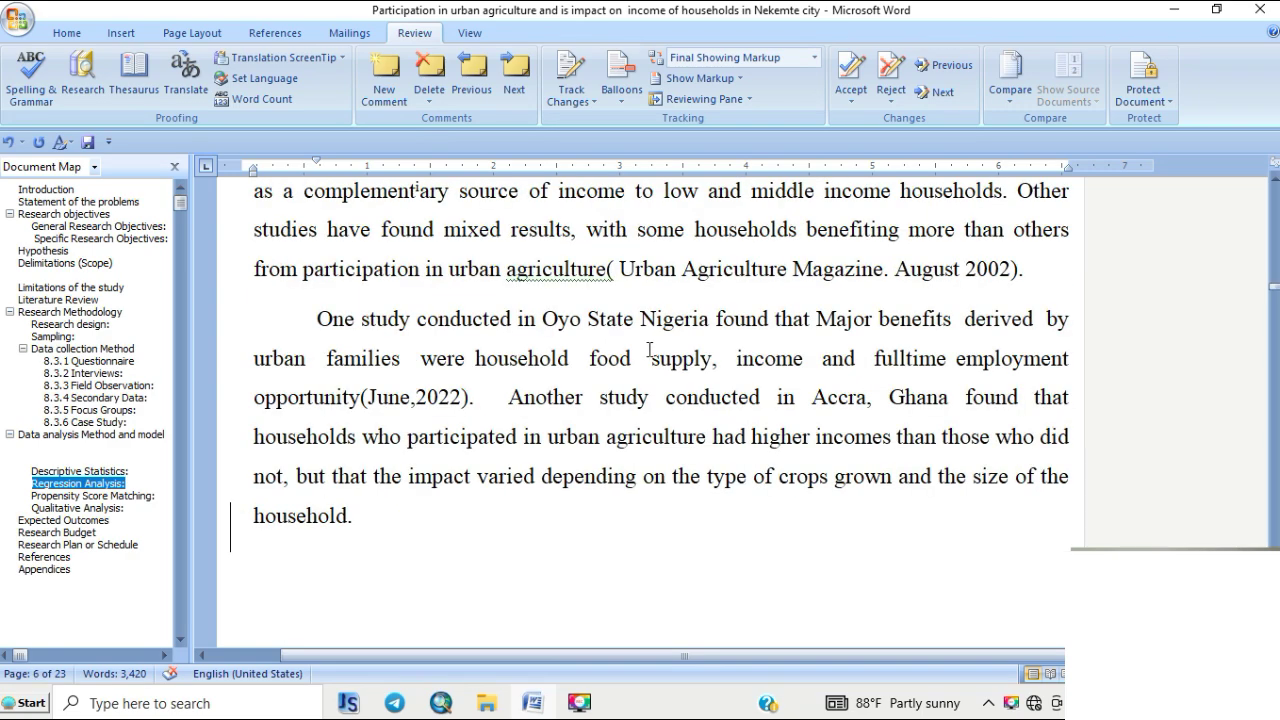
pyautogui.scroll(-15, 649, 343)
pyautogui.scroll(-15, 649, 338)
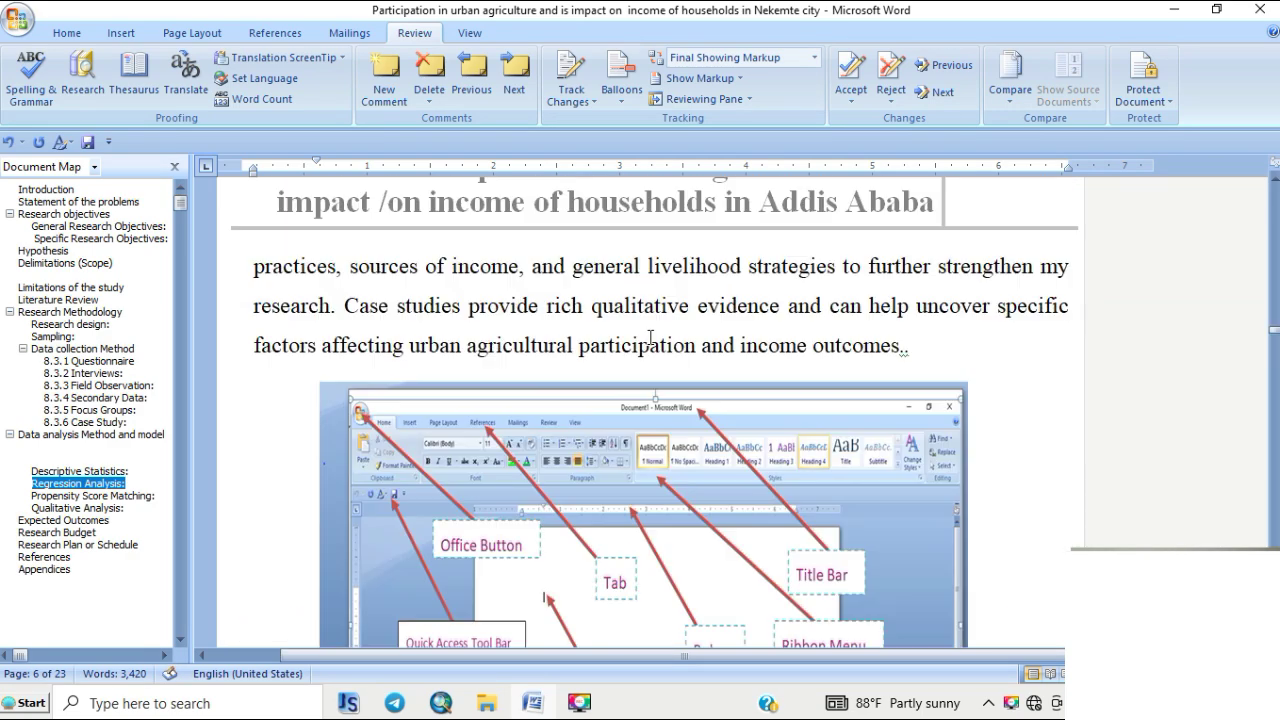
pyautogui.scroll(-6, 650, 339)
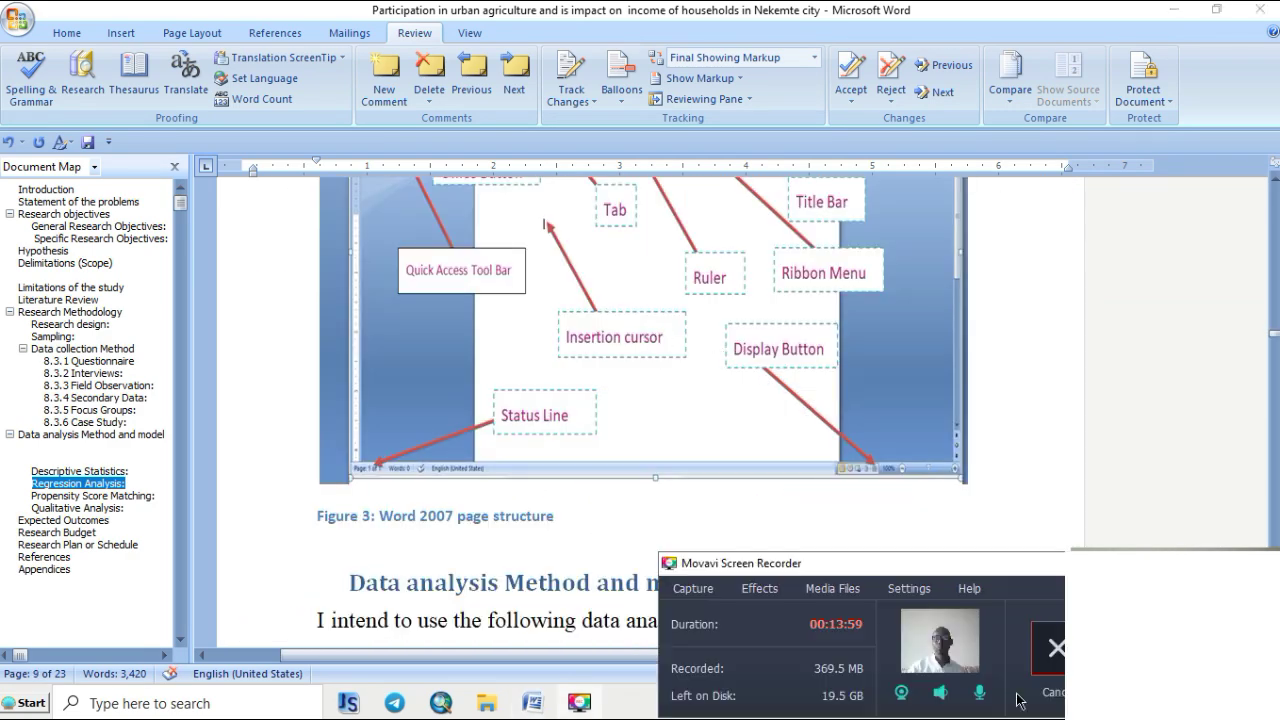